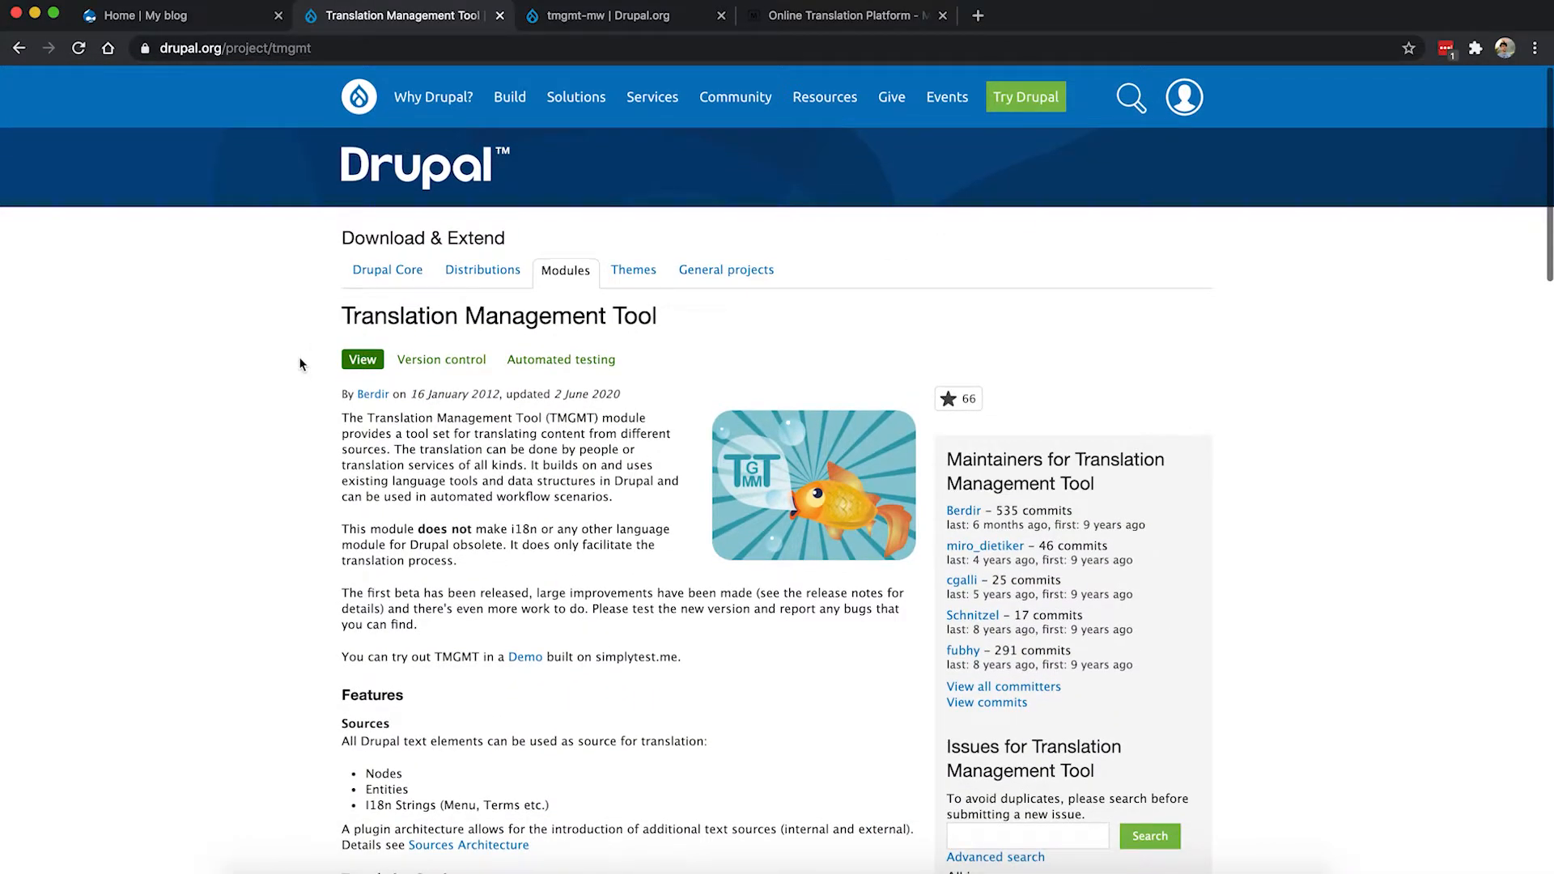
Step: Copy the download link address of the Translation Management Tool 8.x-1.12 tar.gz archive
scroll(300, 364, down, 20)
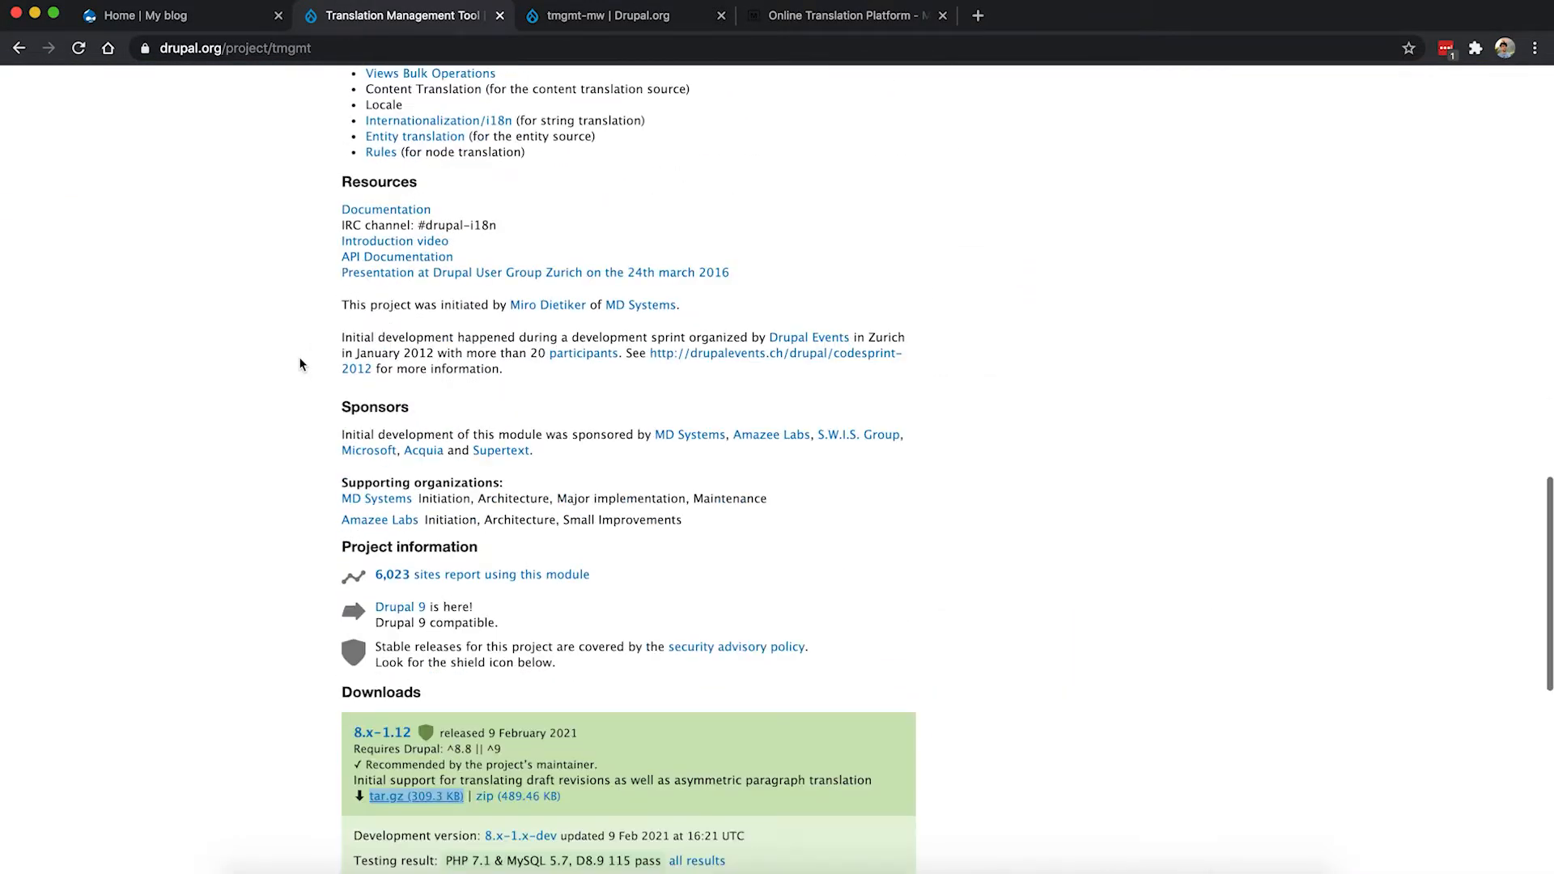
scroll(301, 364, down, 5)
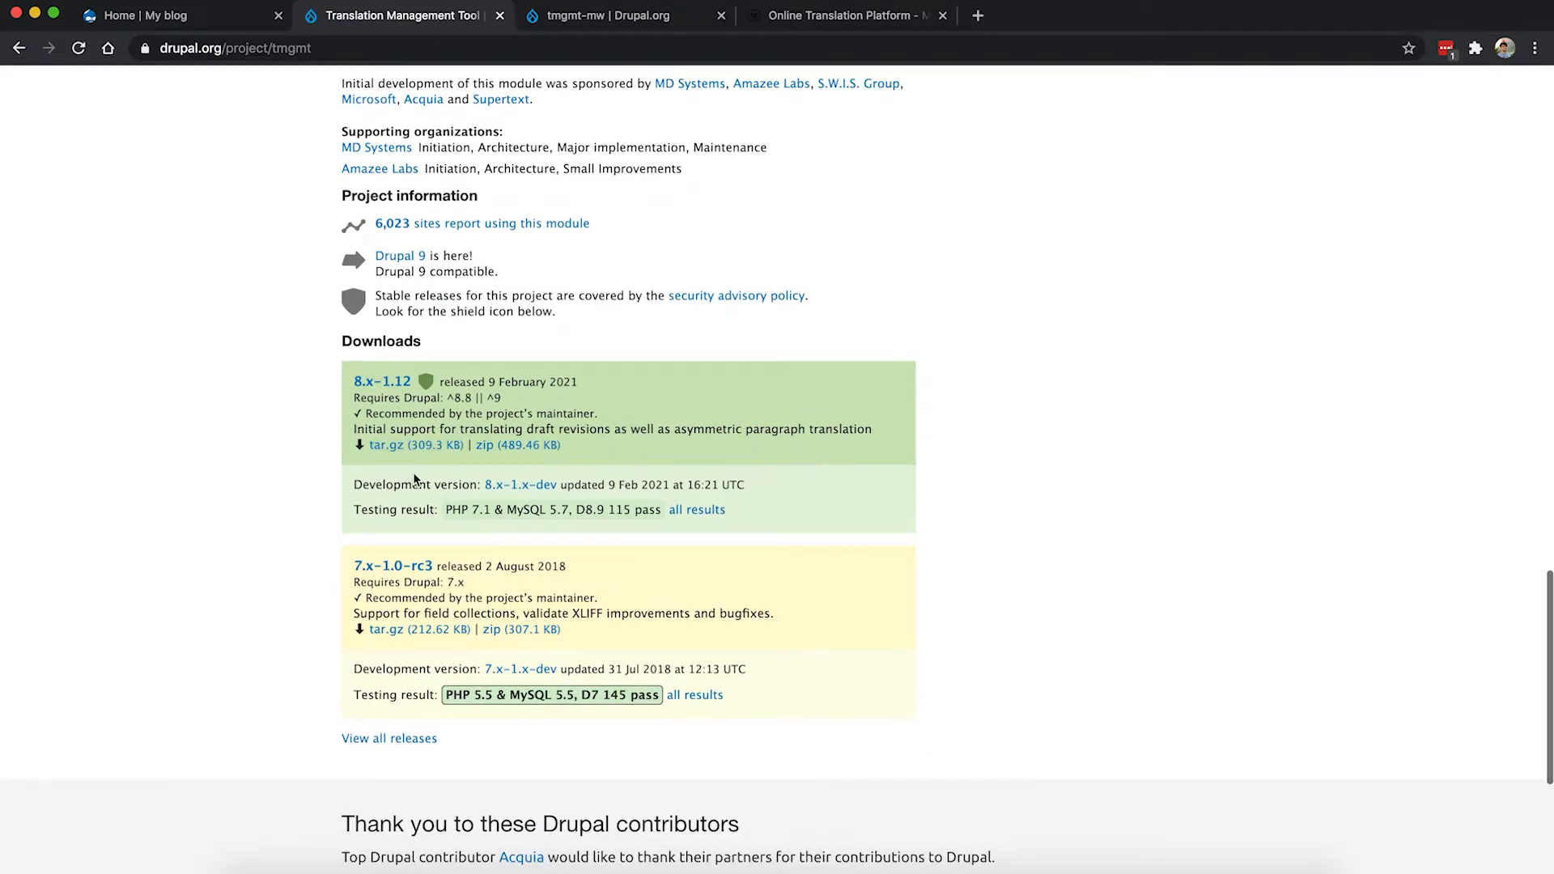
right_click(416, 447)
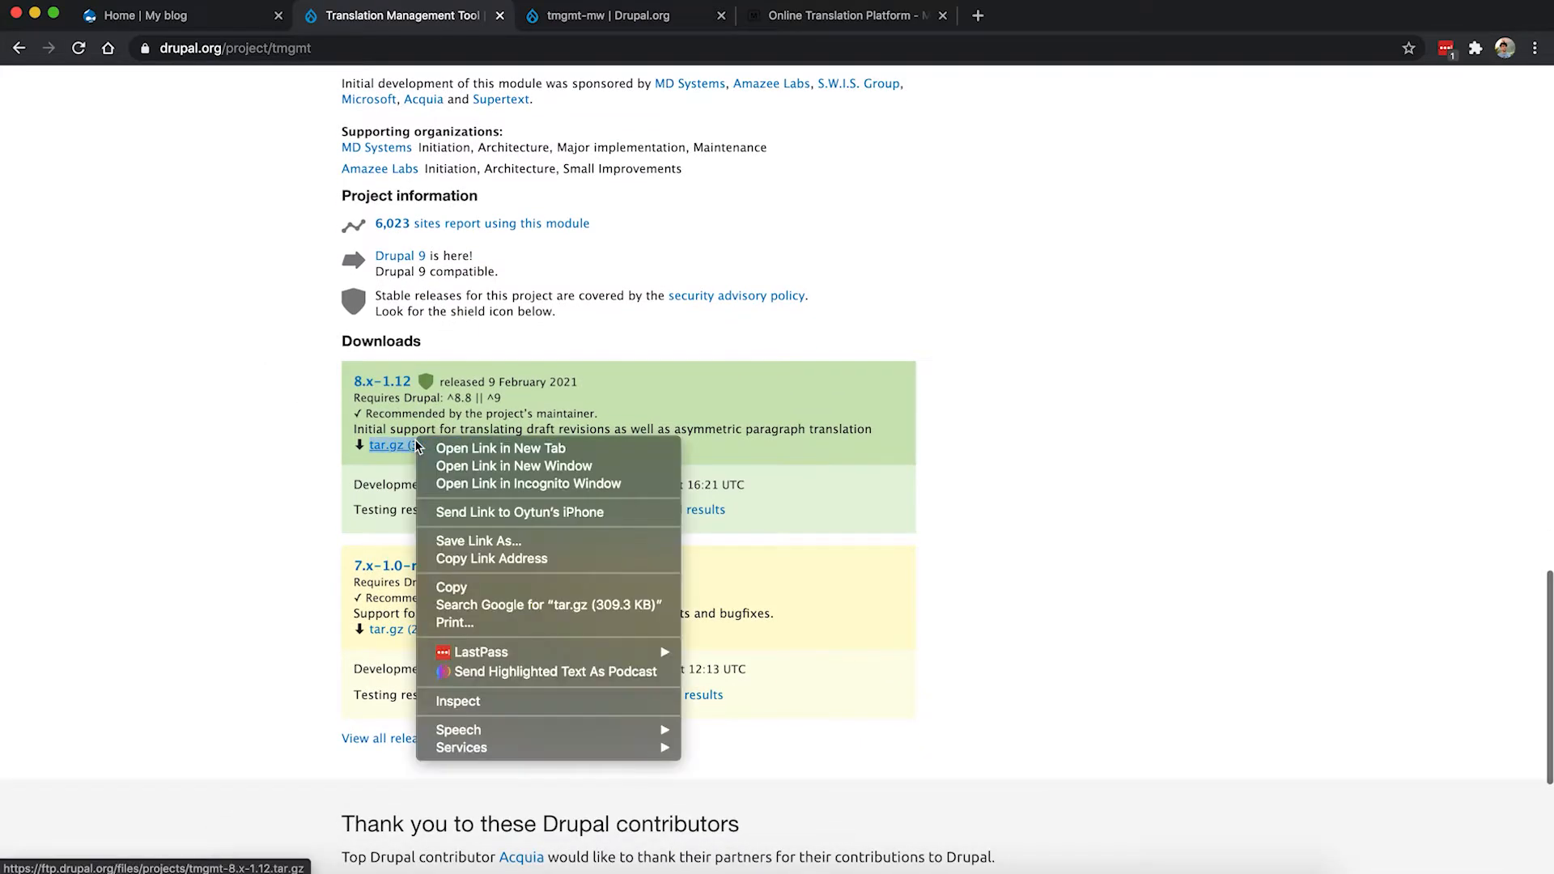
click(506, 558)
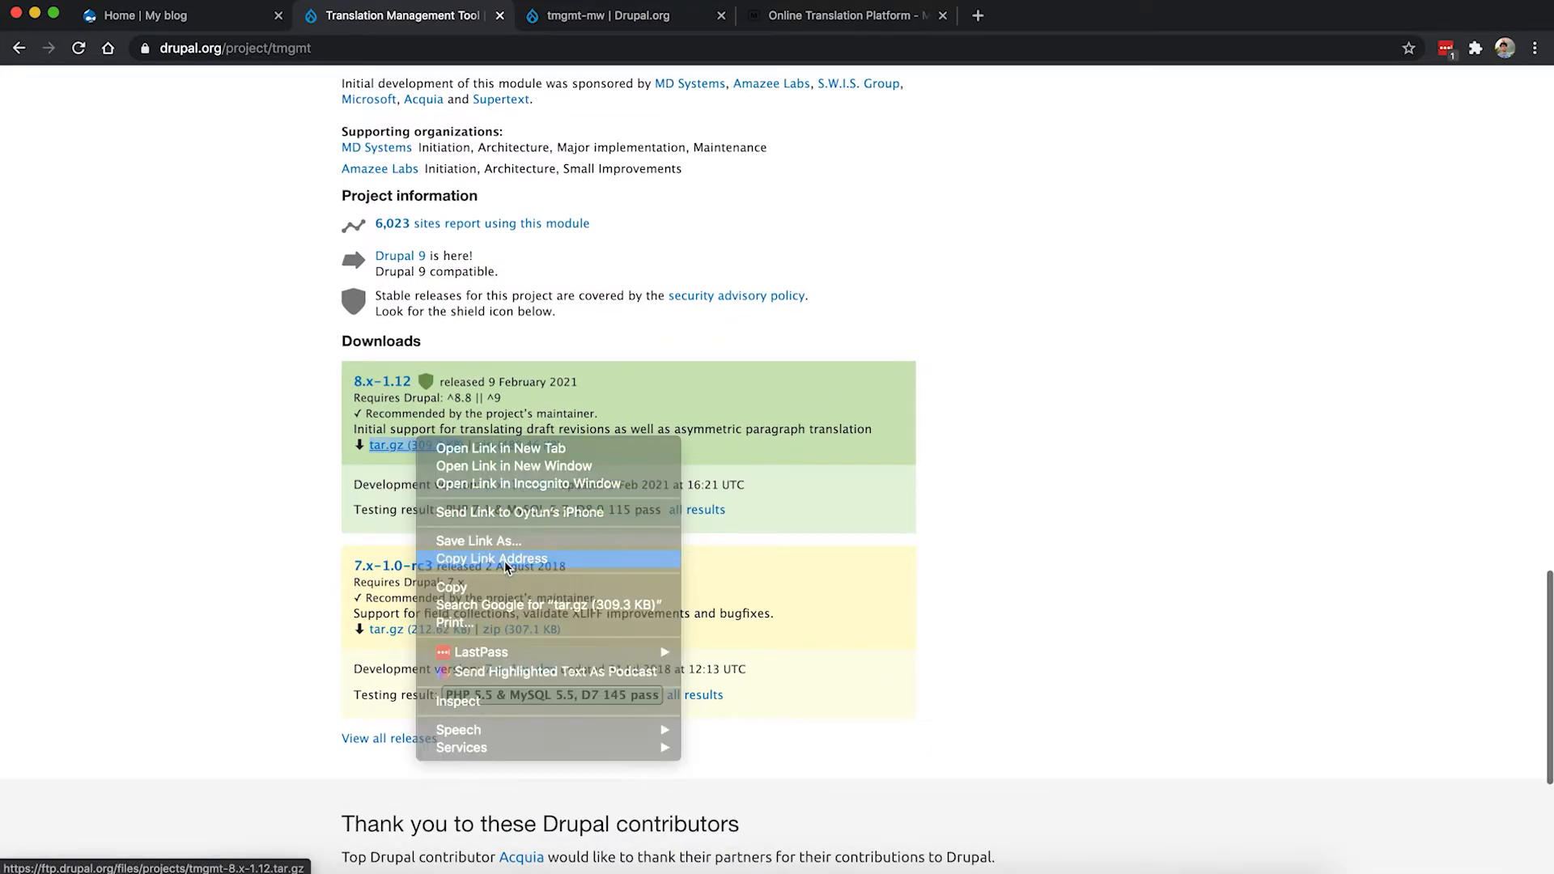
click(198, 22)
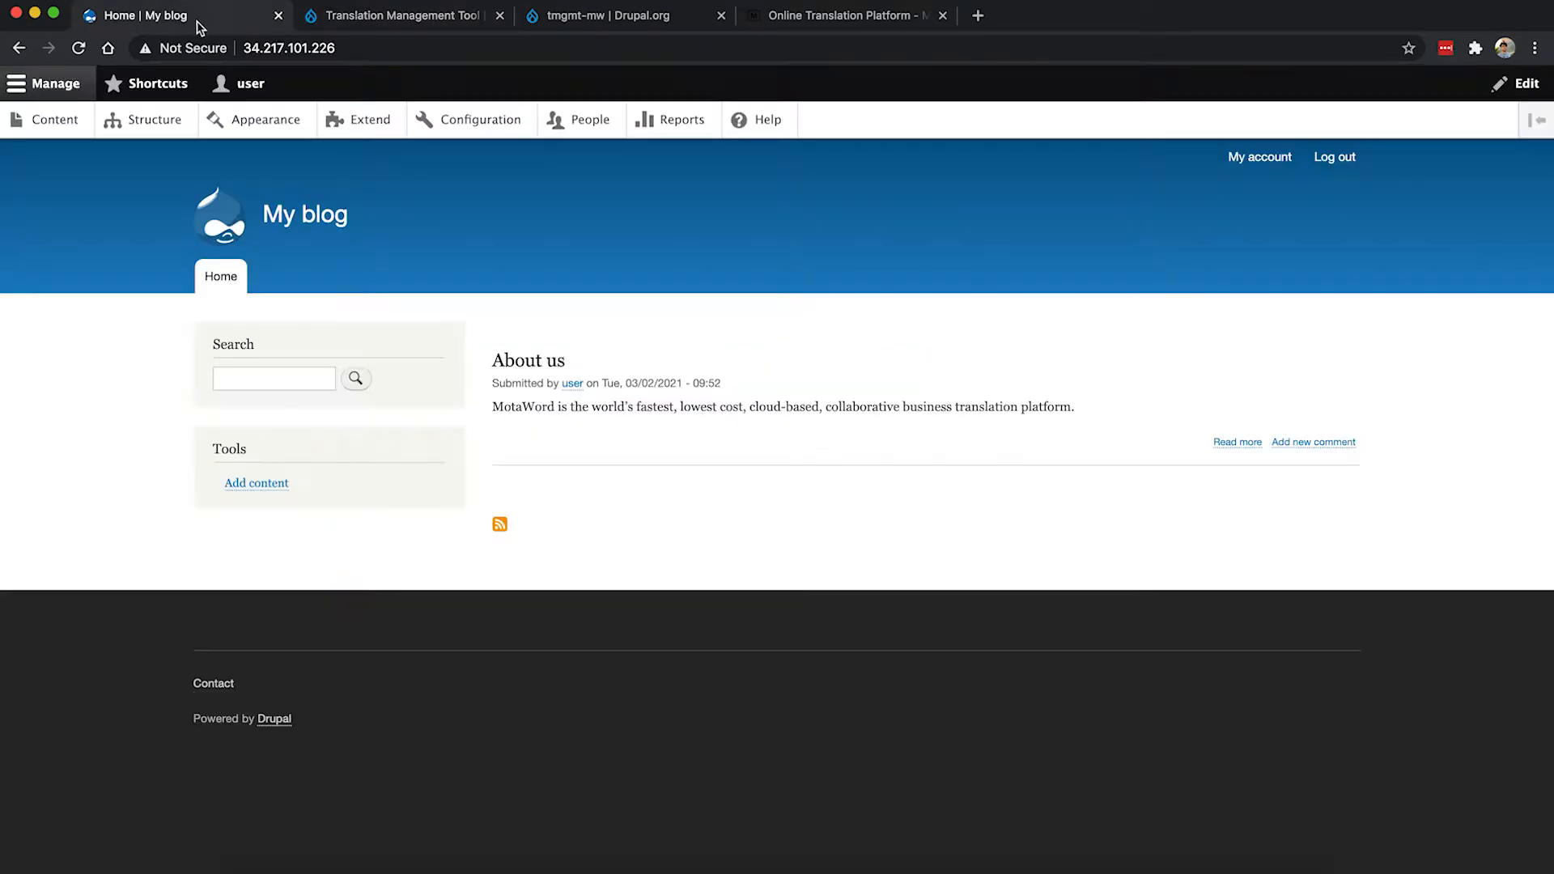
click(373, 123)
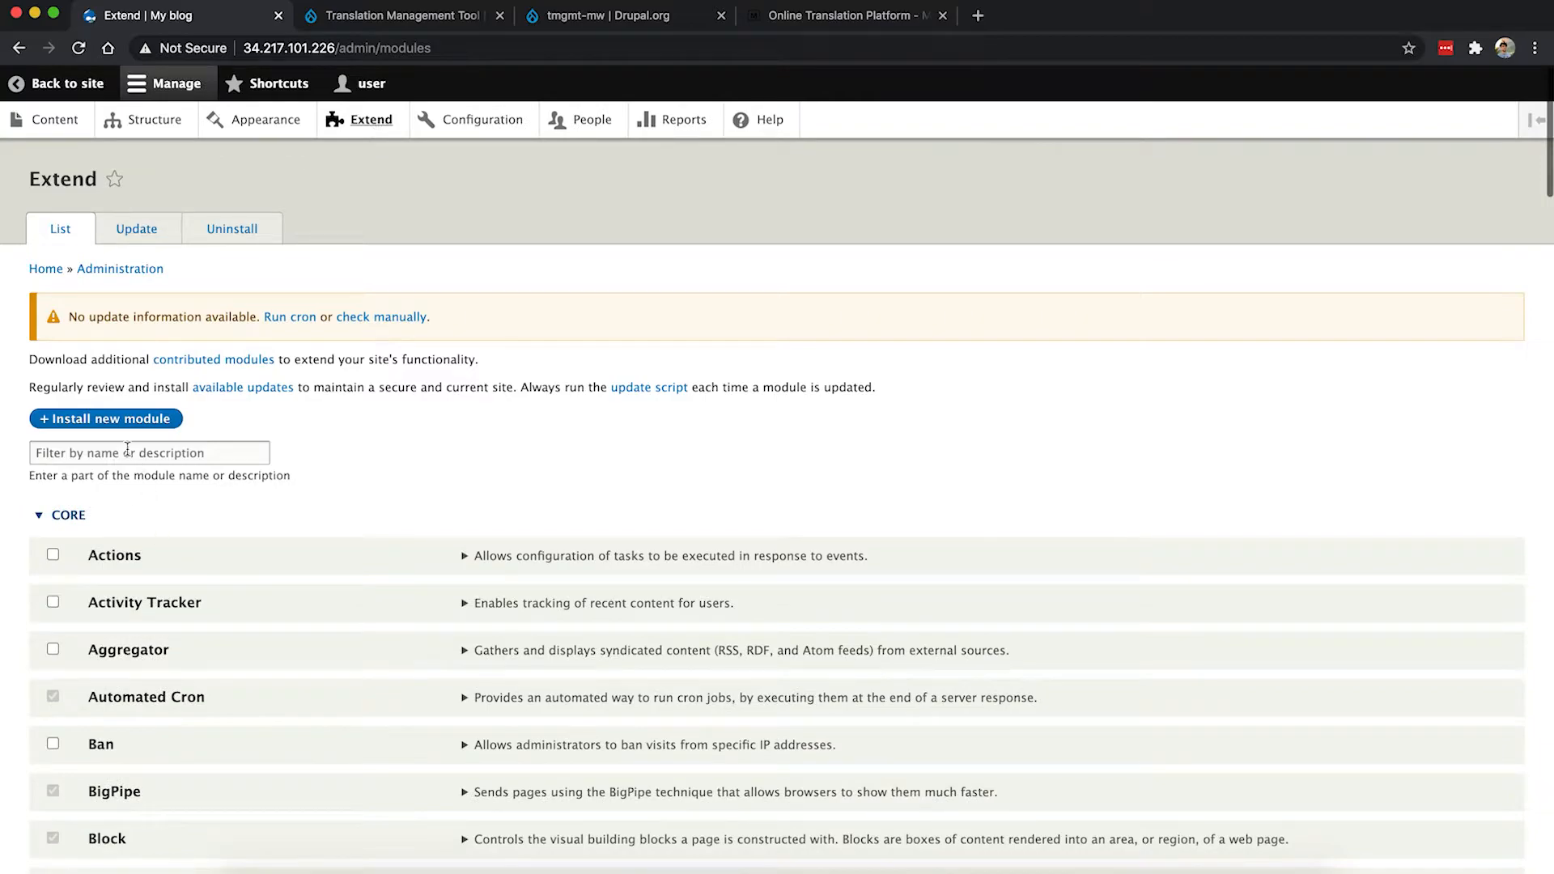
click(129, 418)
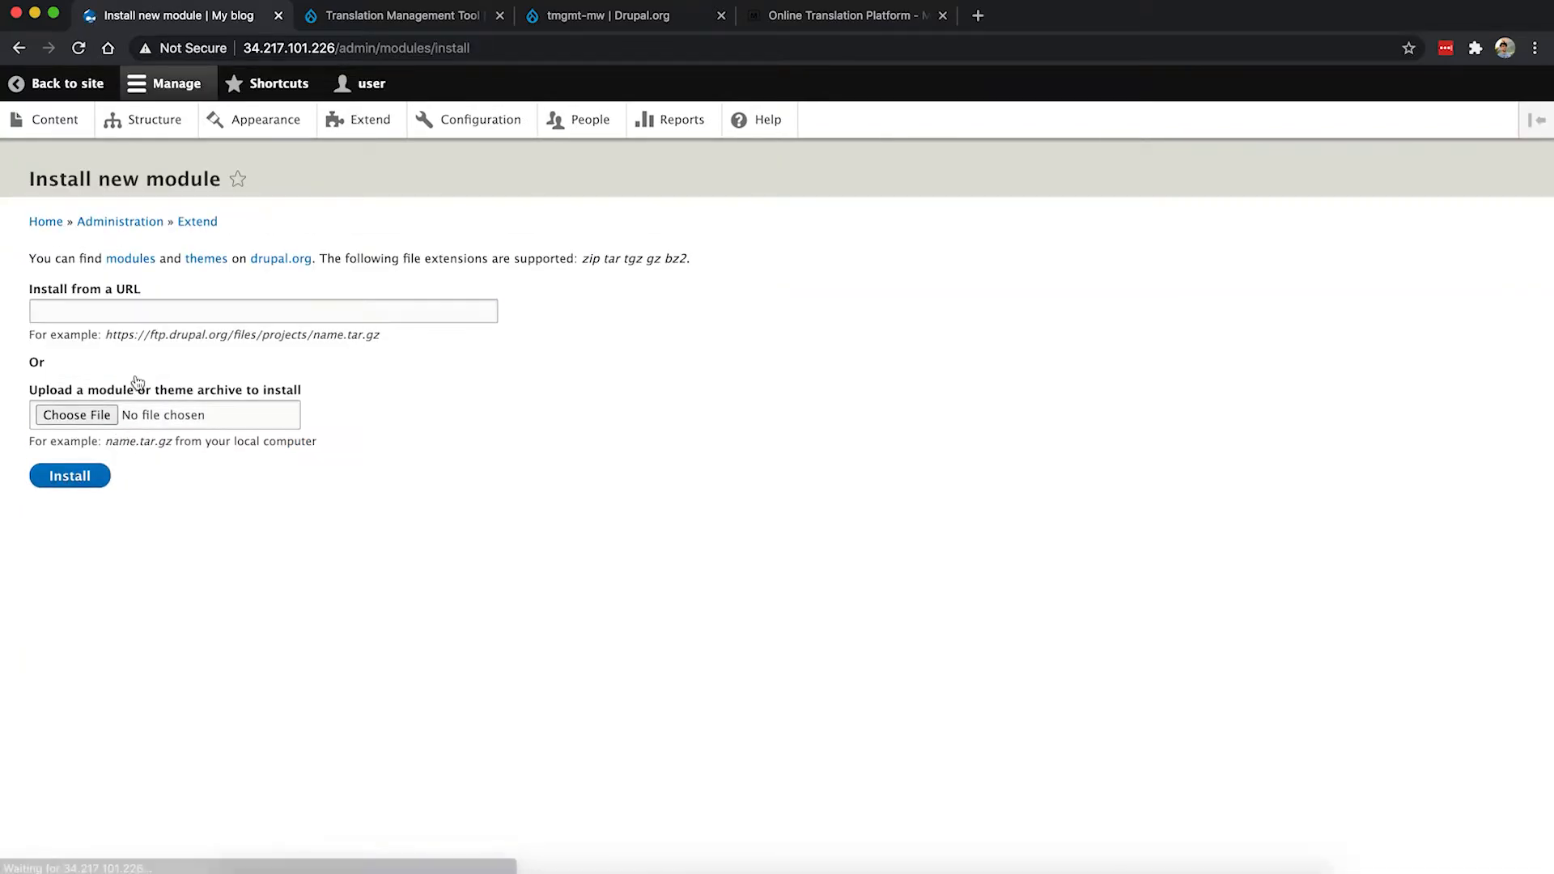
click(142, 314)
key(super+v)
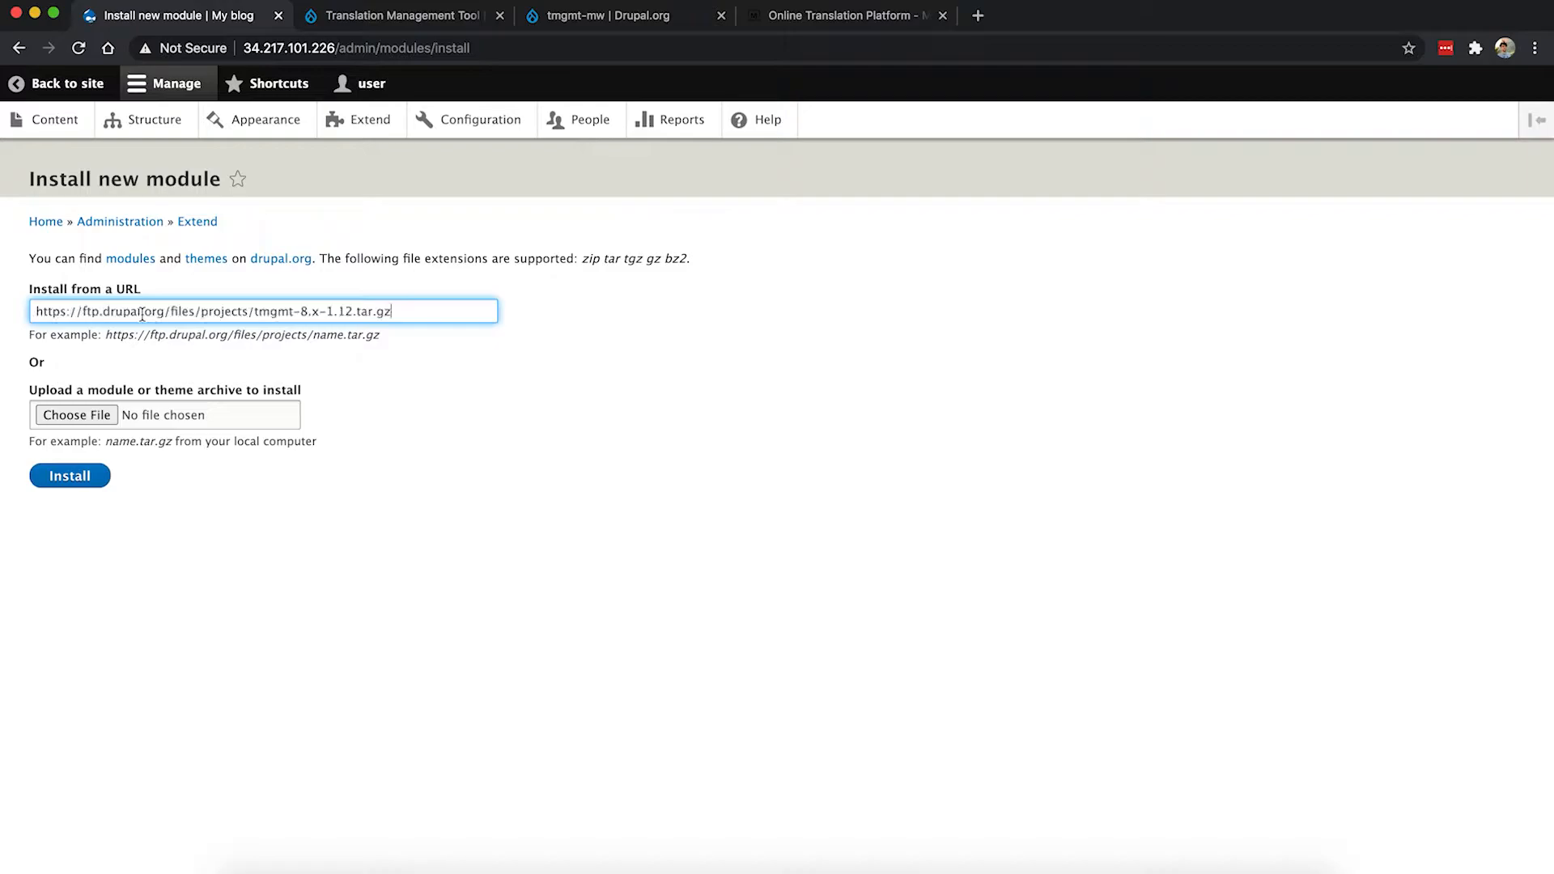
click(87, 473)
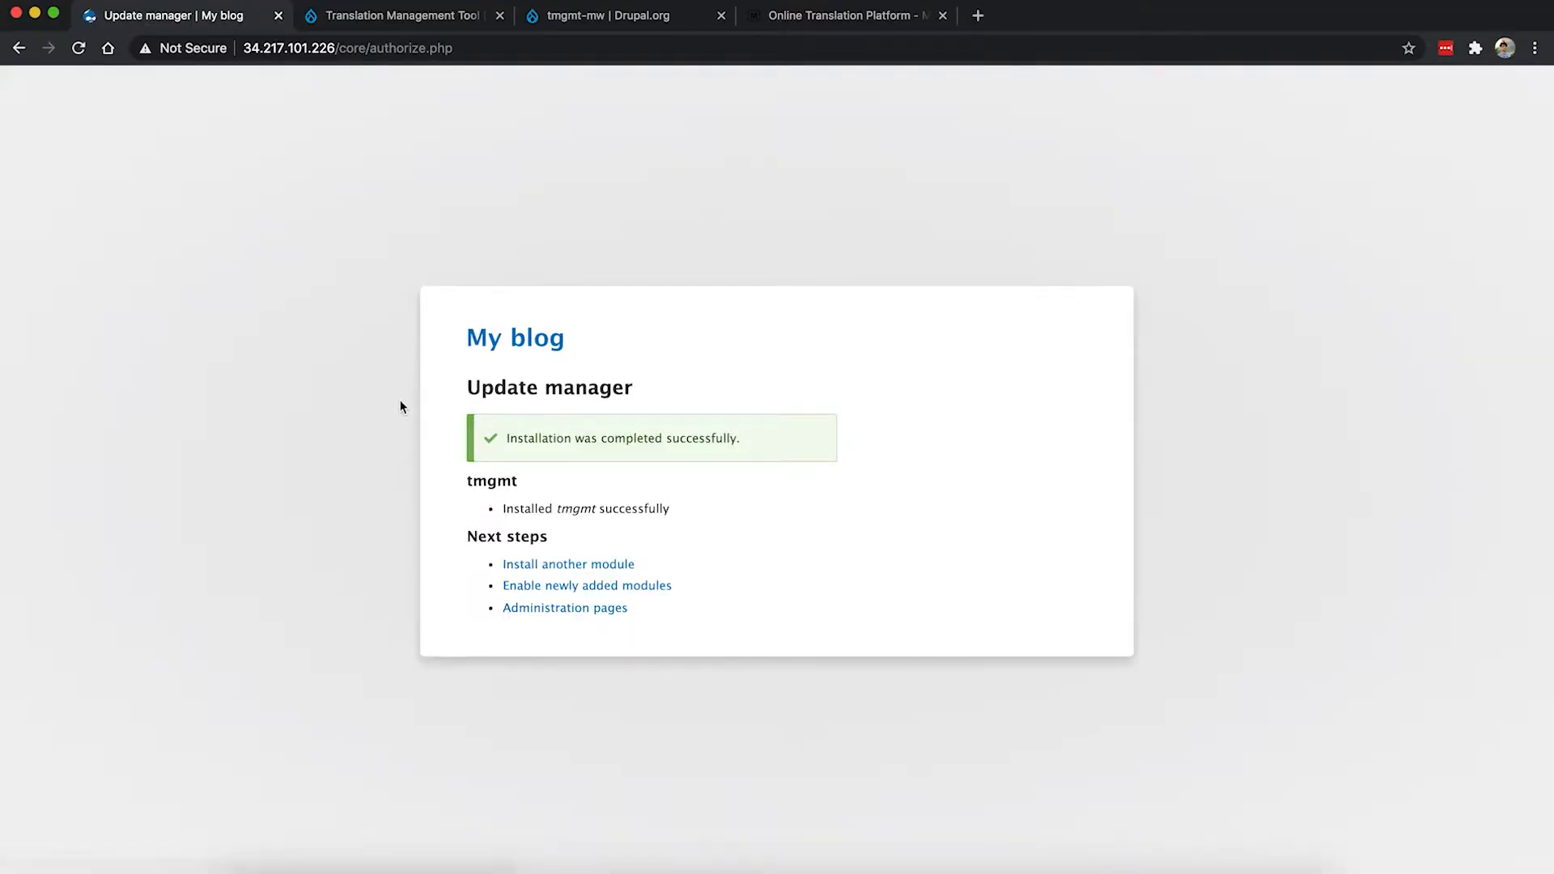
Step: Enable Config Entity Source, Content Entity Source, Locales Source, Translation Language abilities and Translation Management Core, including the modules they require
click(608, 588)
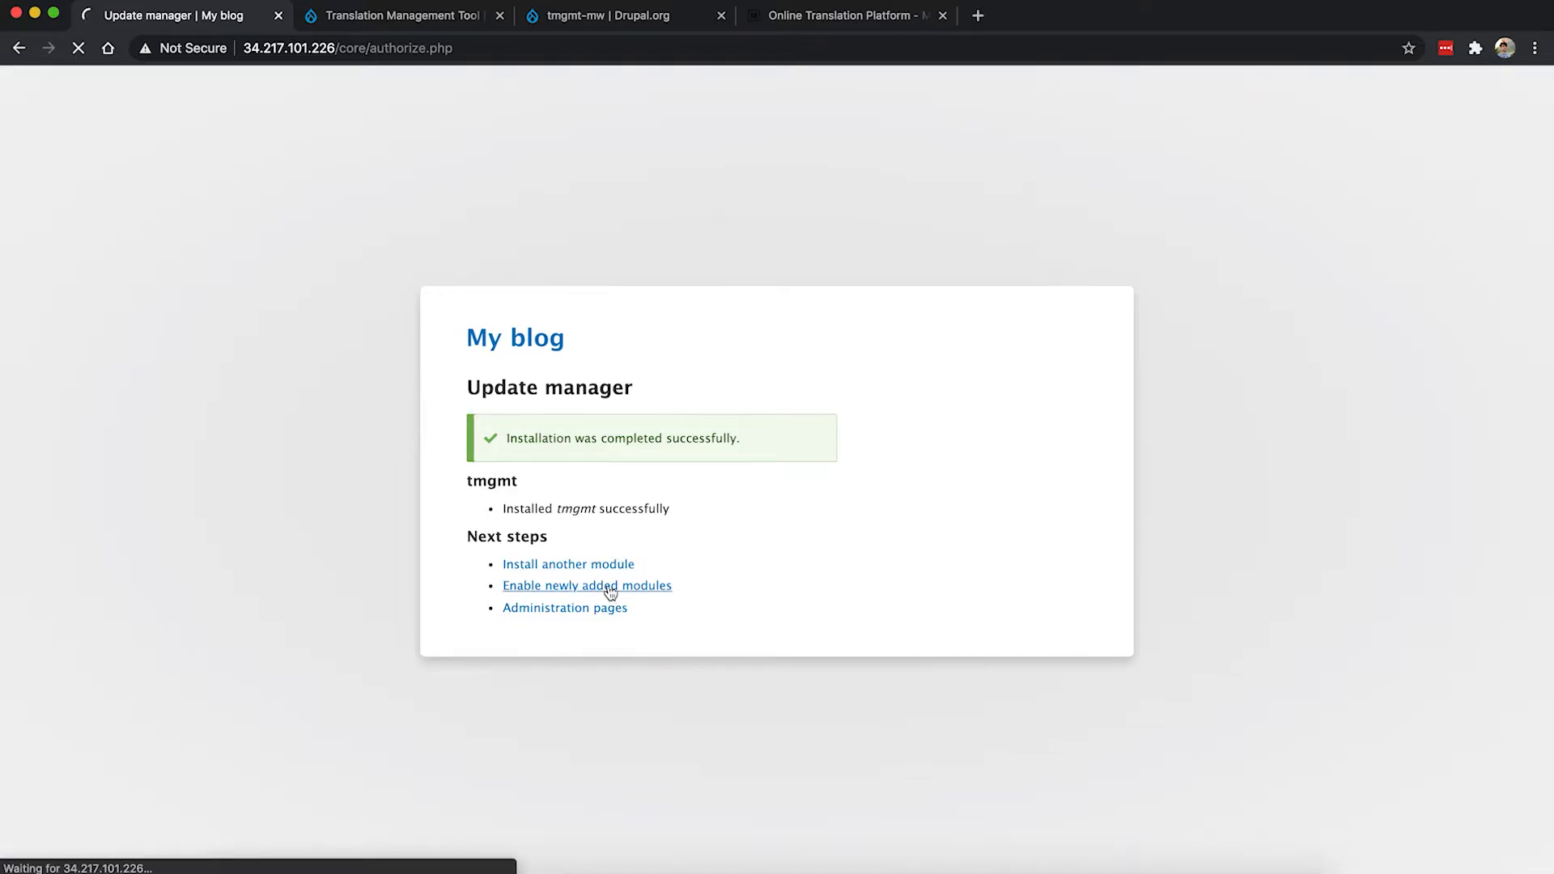
scroll(263, 457, down, 5)
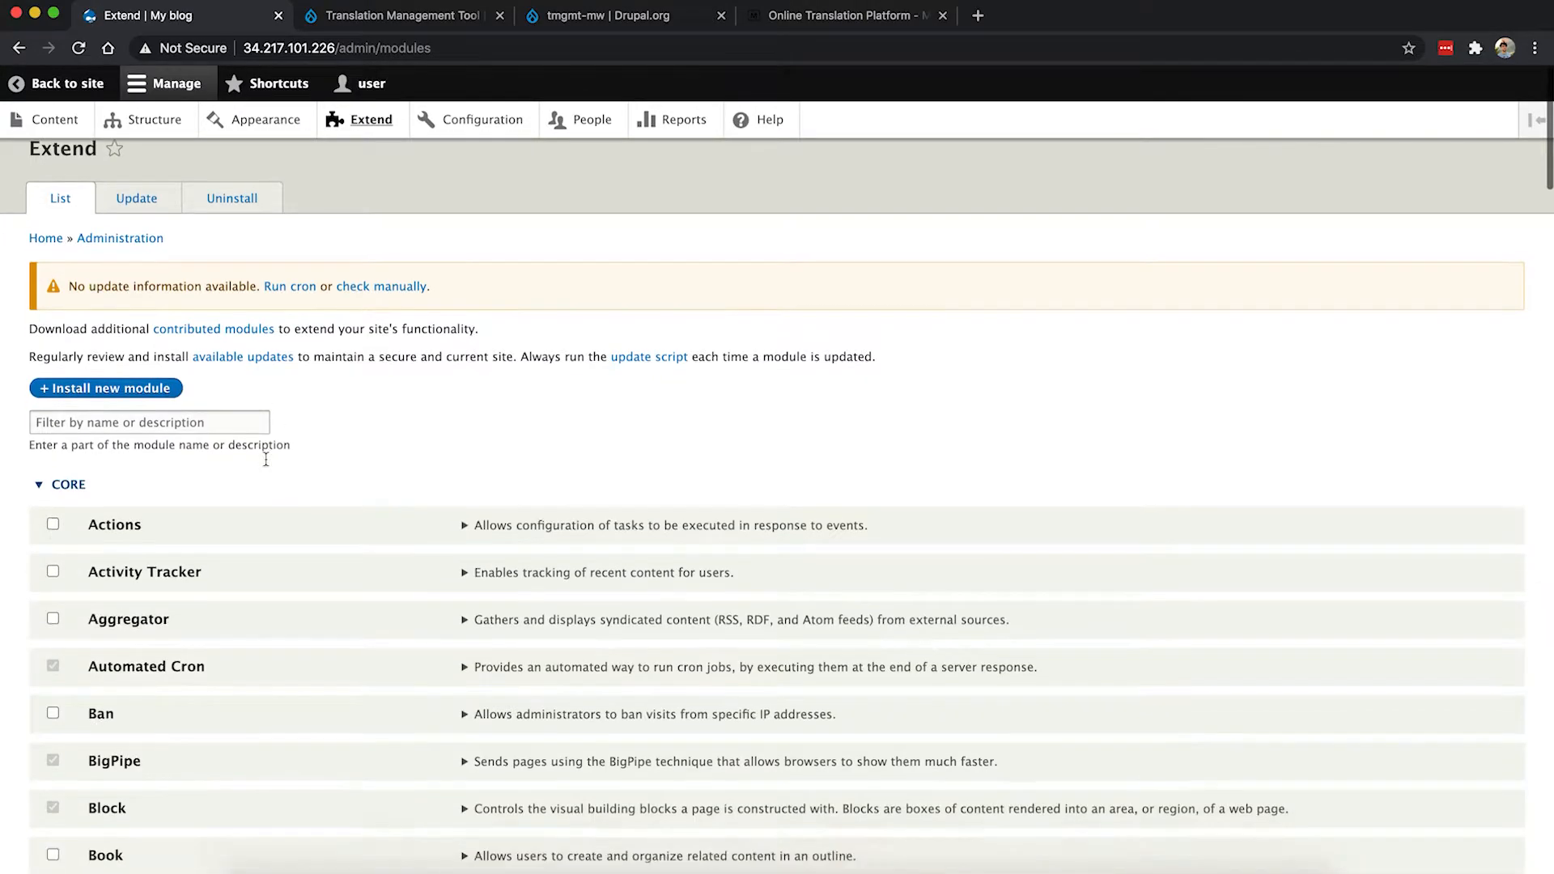
scroll(266, 465, down, 20)
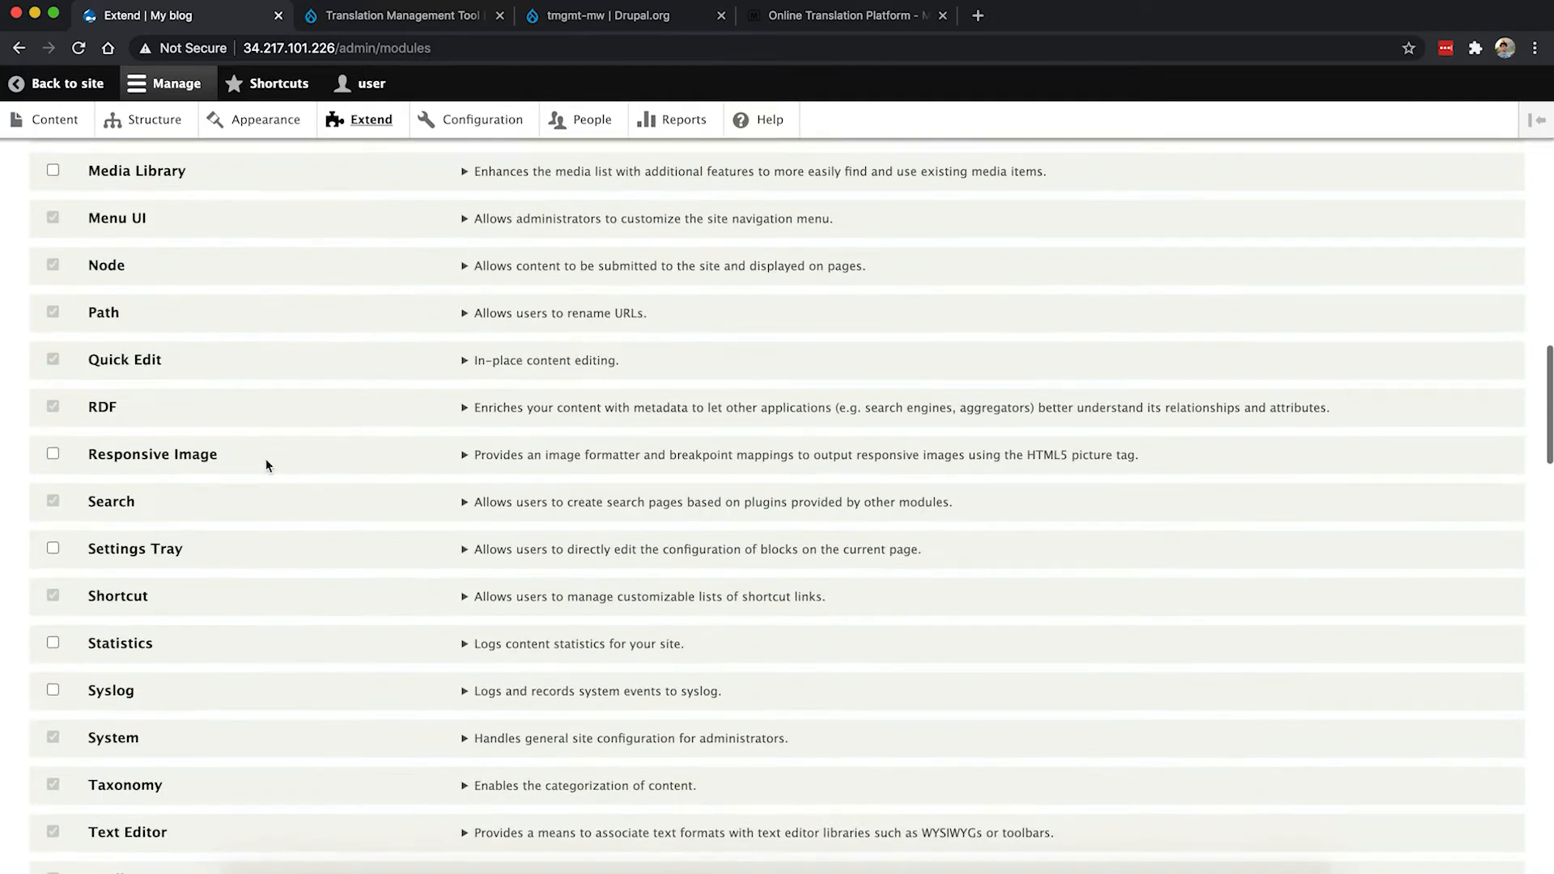
scroll(266, 464, down, 15)
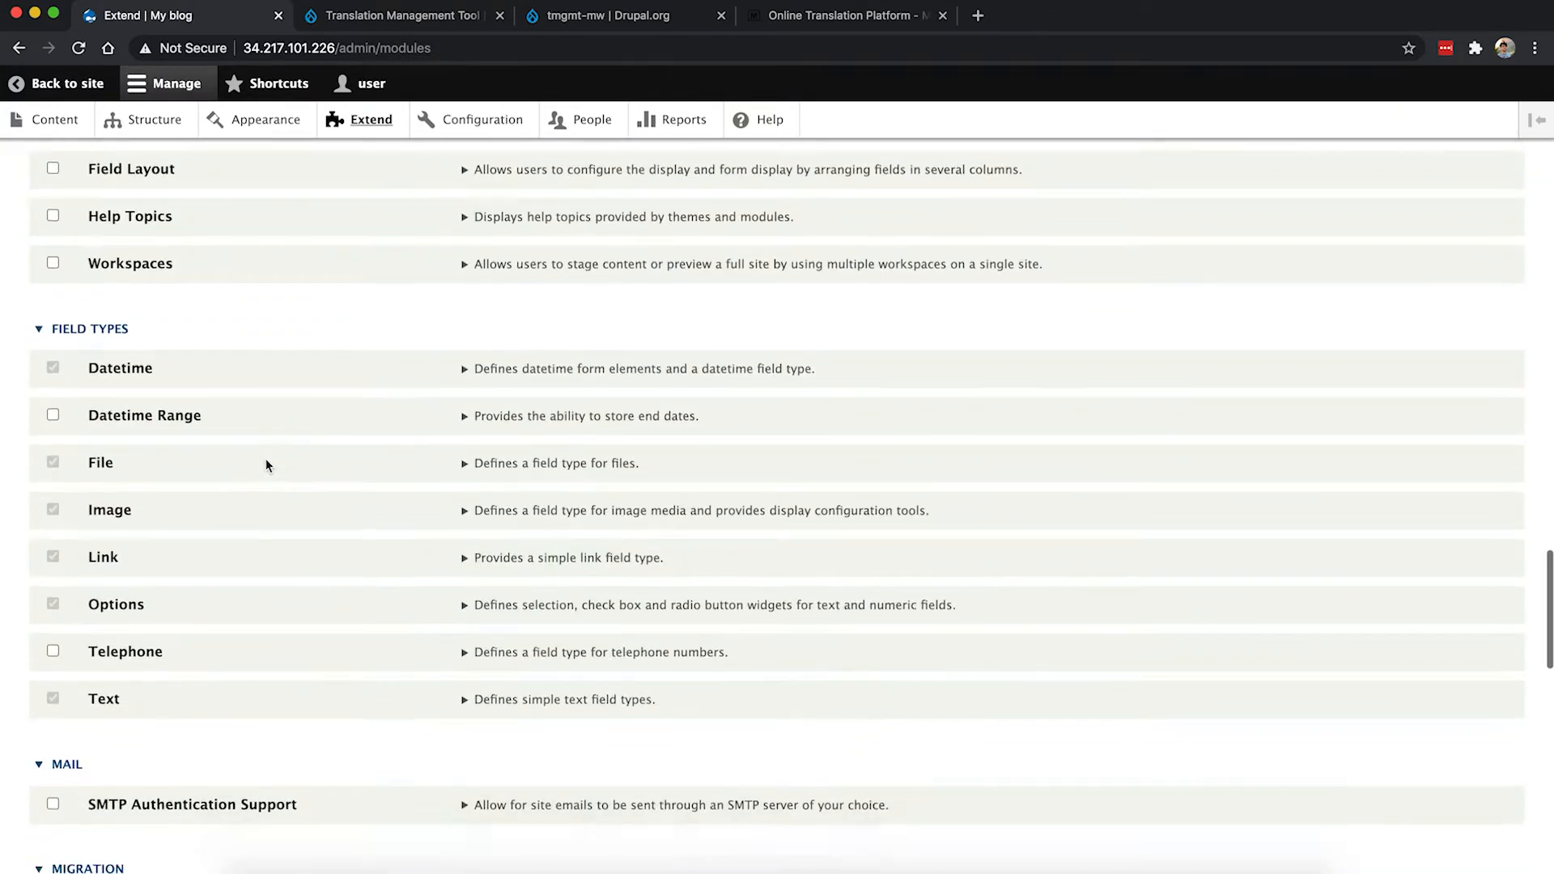
scroll(266, 464, down, 10)
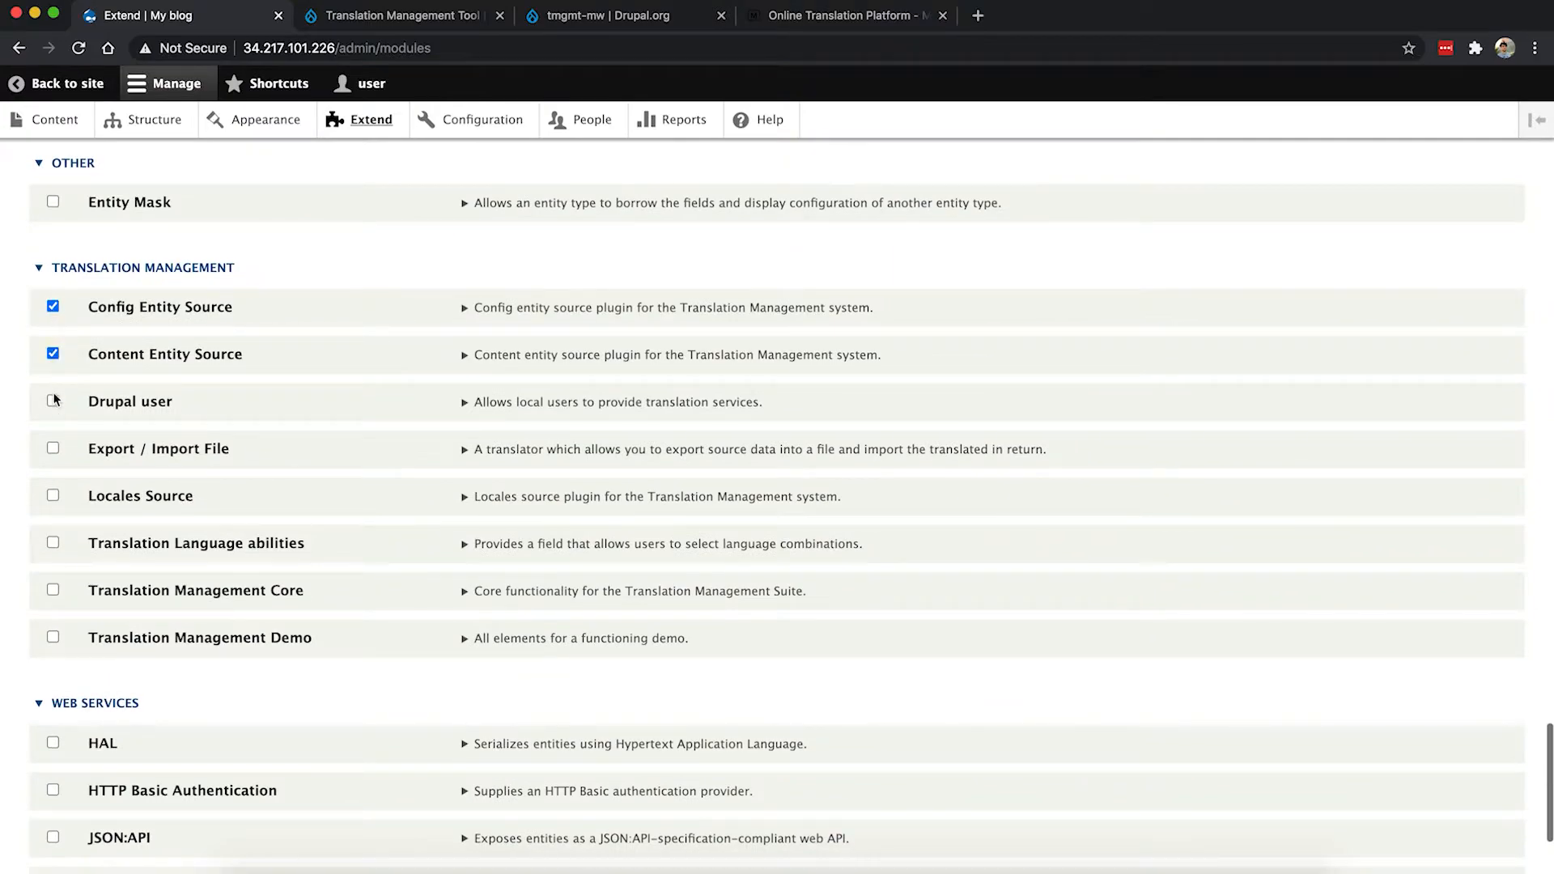
click(53, 495)
click(53, 590)
scroll(56, 649, down, 3)
click(70, 778)
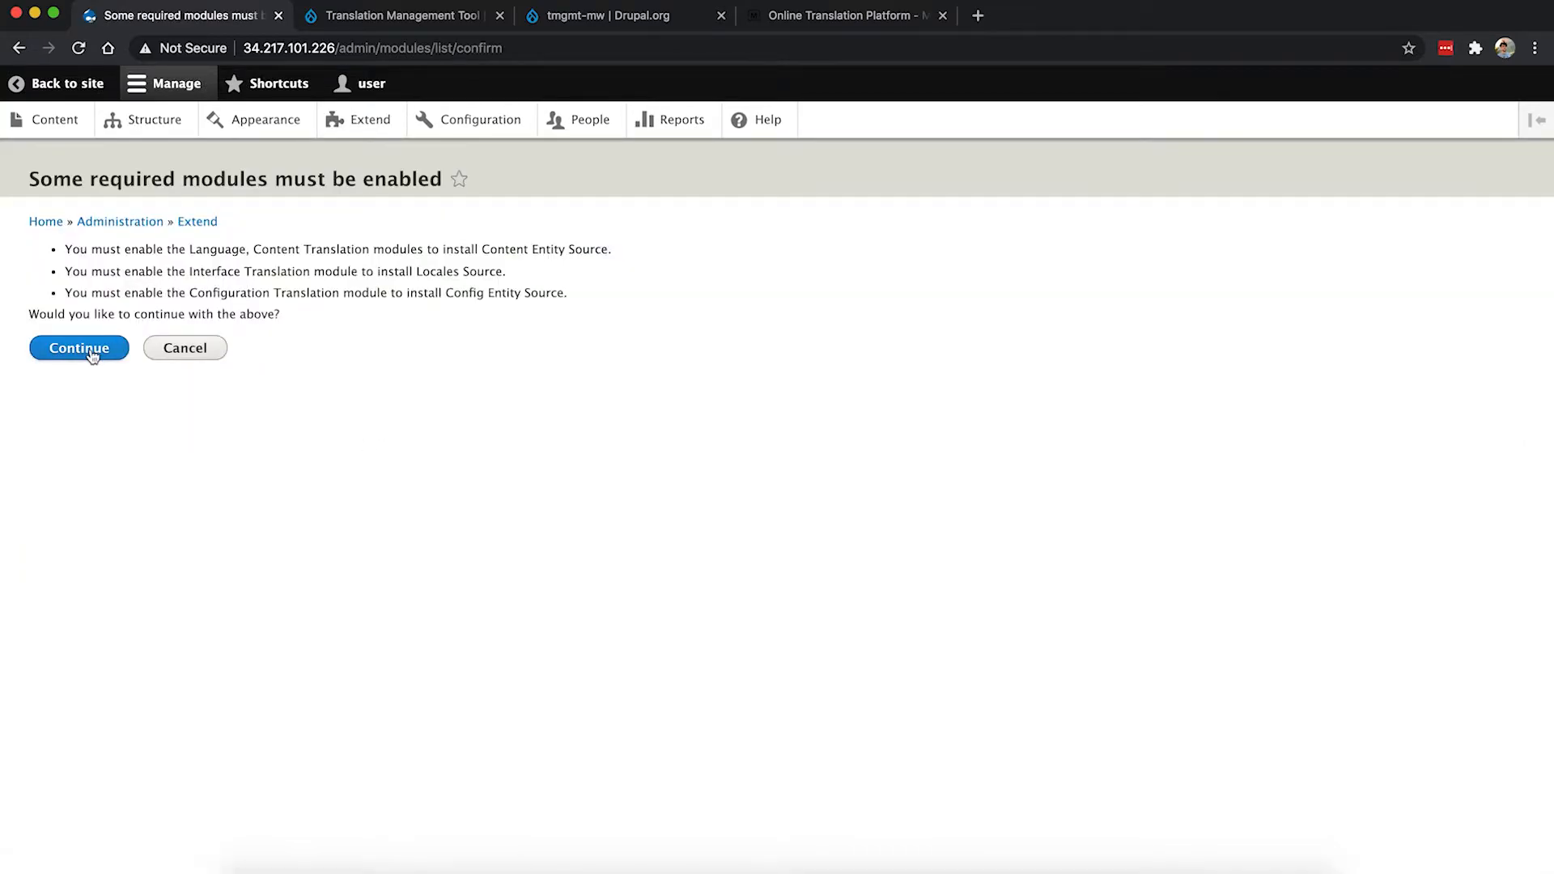
click(91, 352)
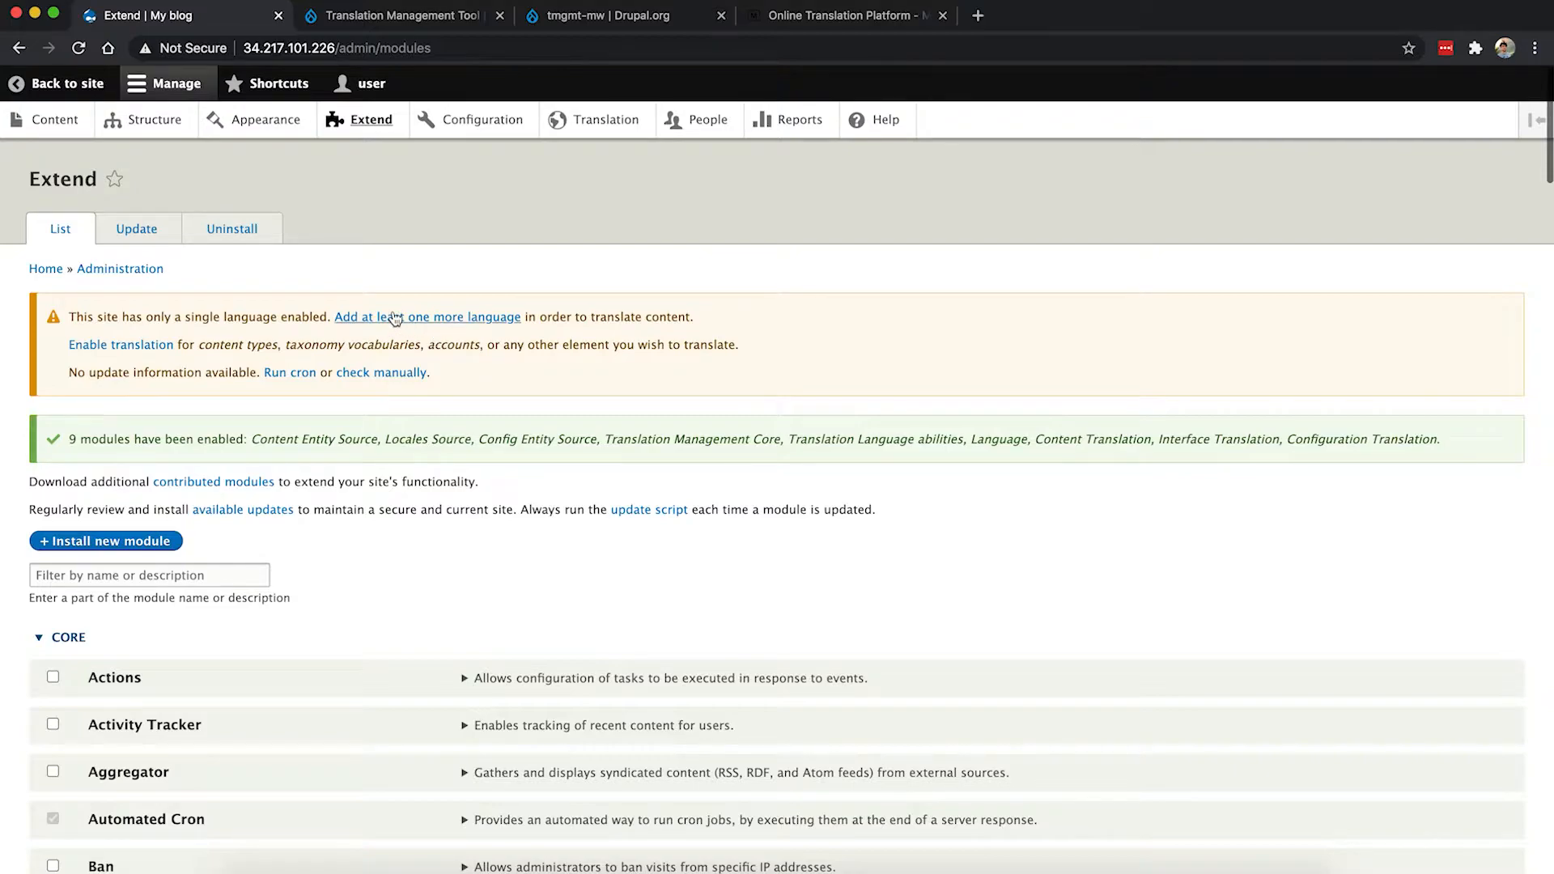
Step: Add French as an additional site language
triple_click(306, 318)
shift+click(307, 318)
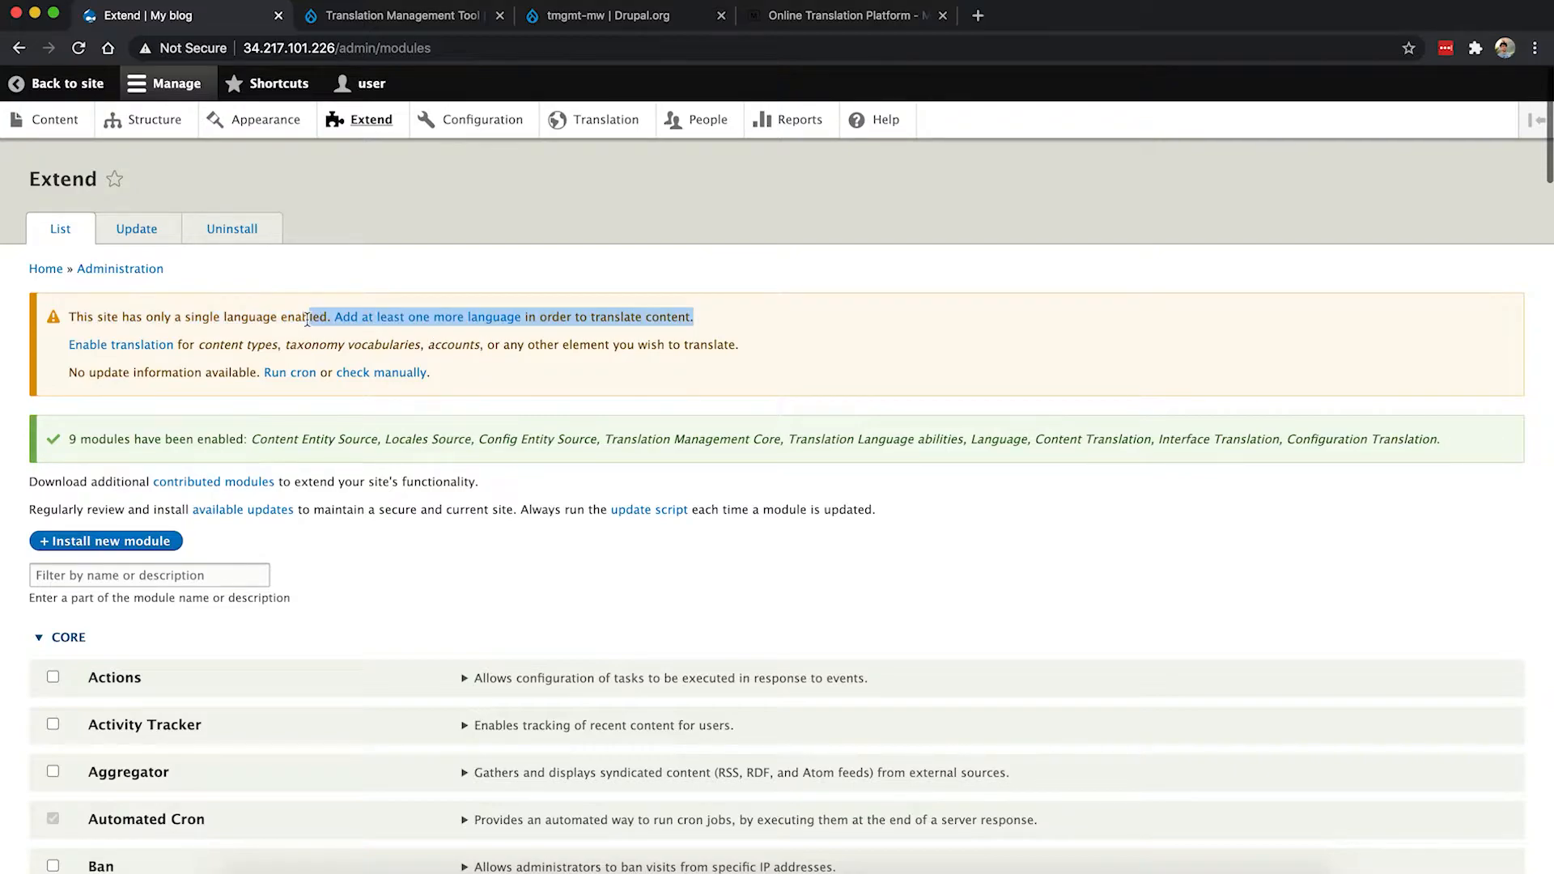
click(323, 348)
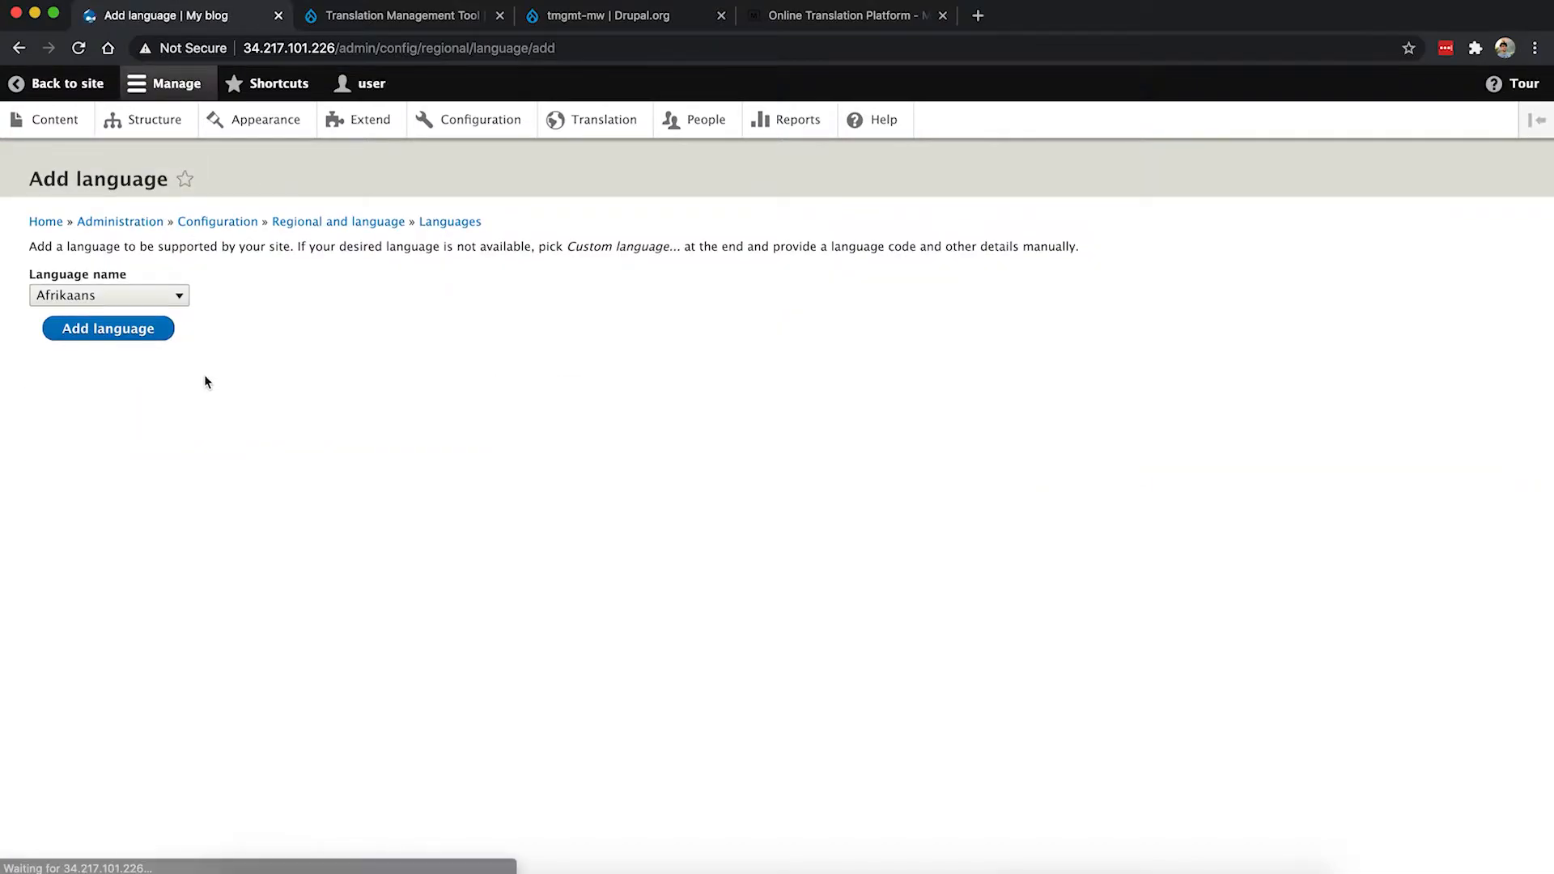
click(163, 295)
text(fr)
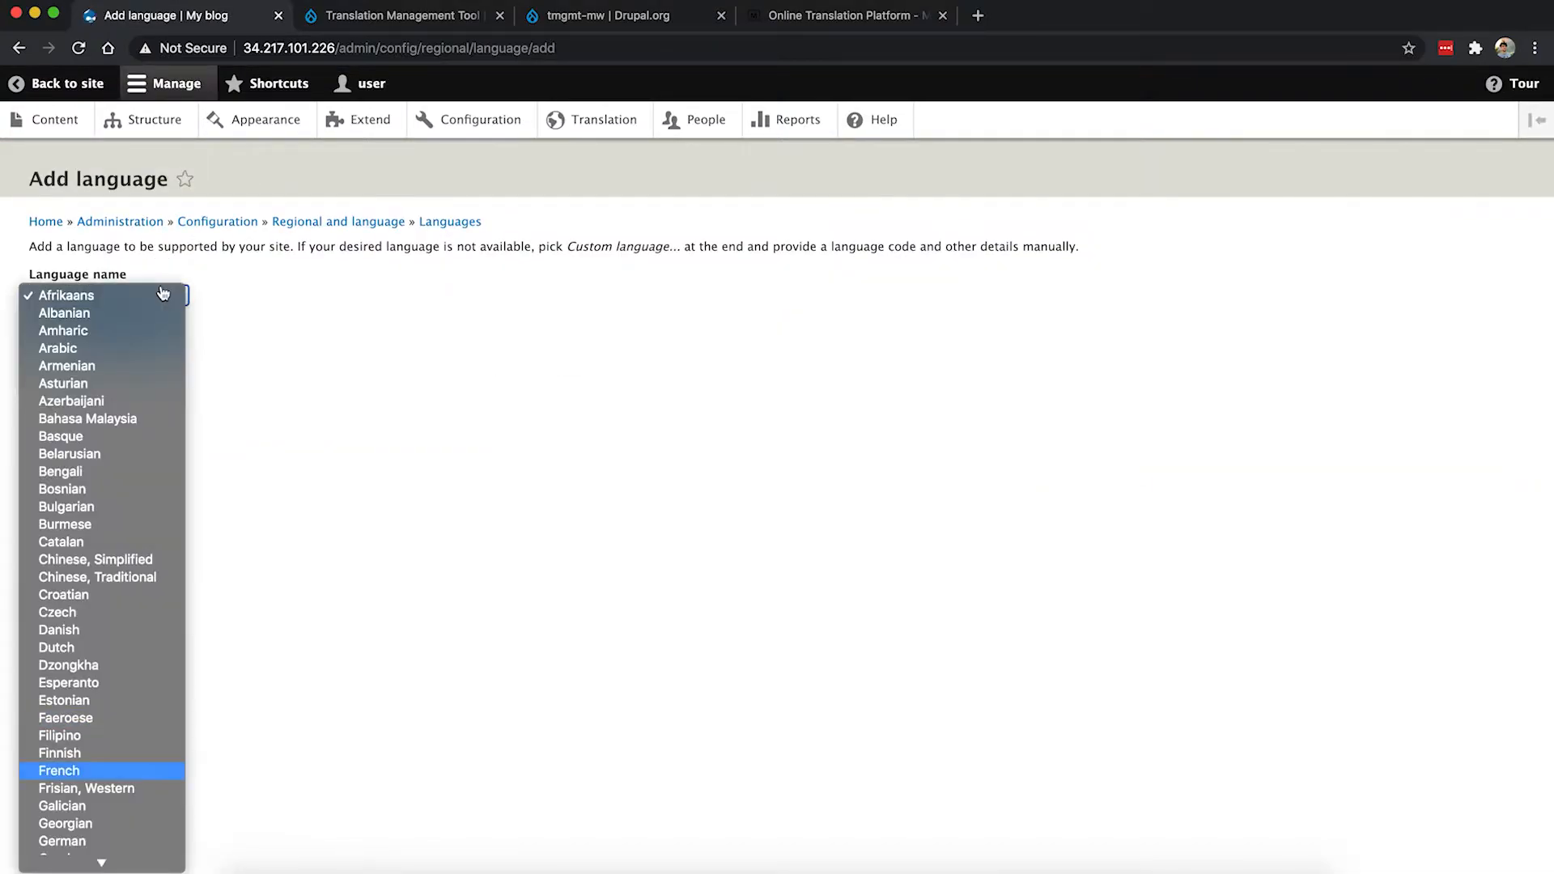
key(Return)
click(123, 330)
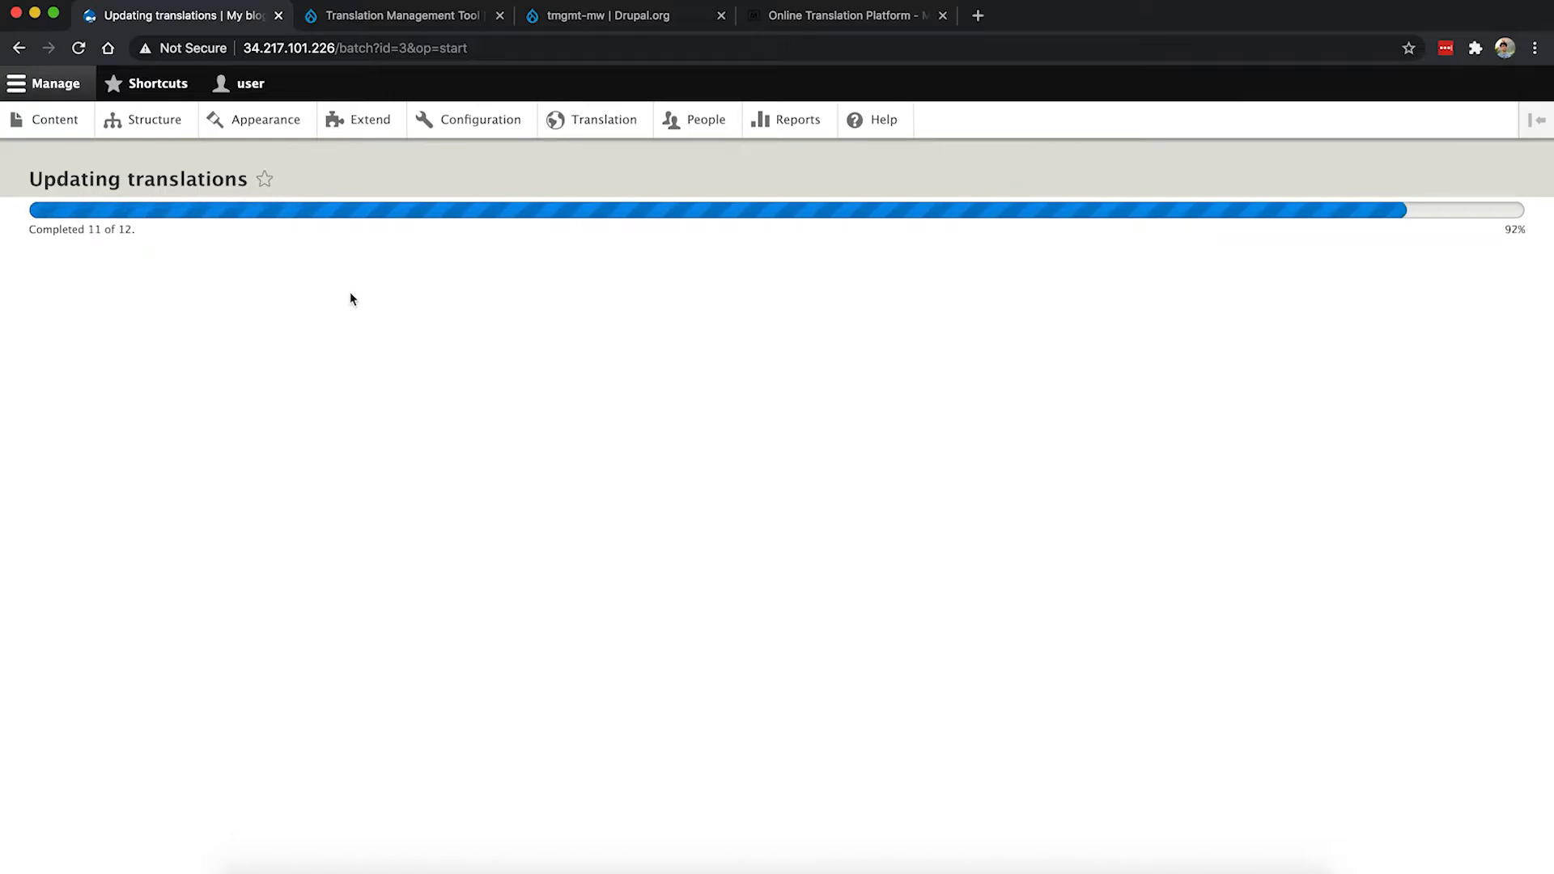
Step: Enable translation and the language selector on create and edit pages for the Article content type, and save it
click(156, 123)
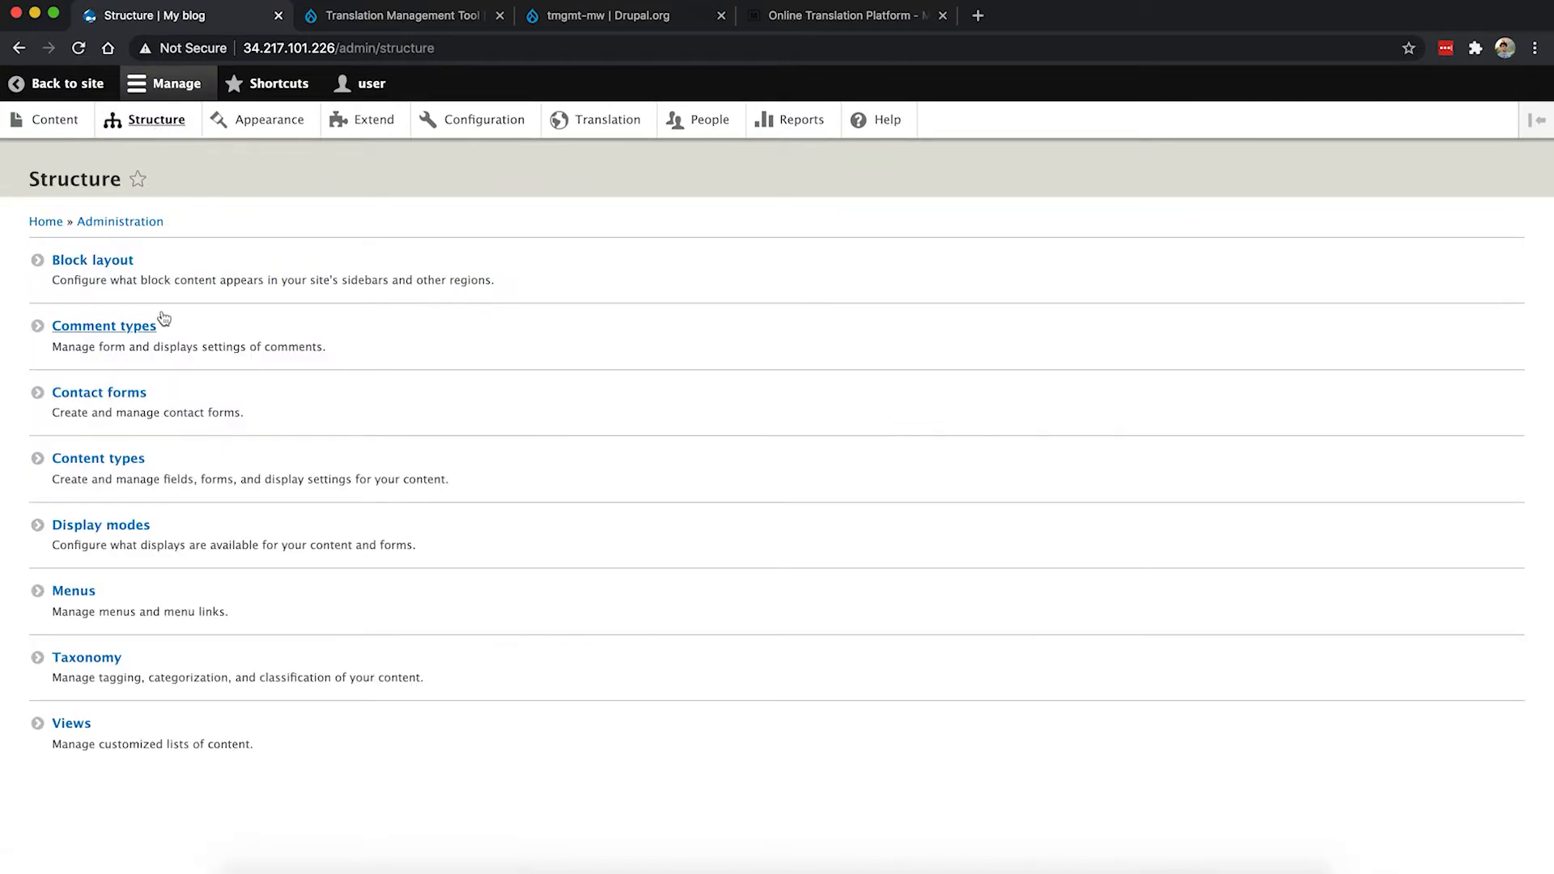
click(122, 462)
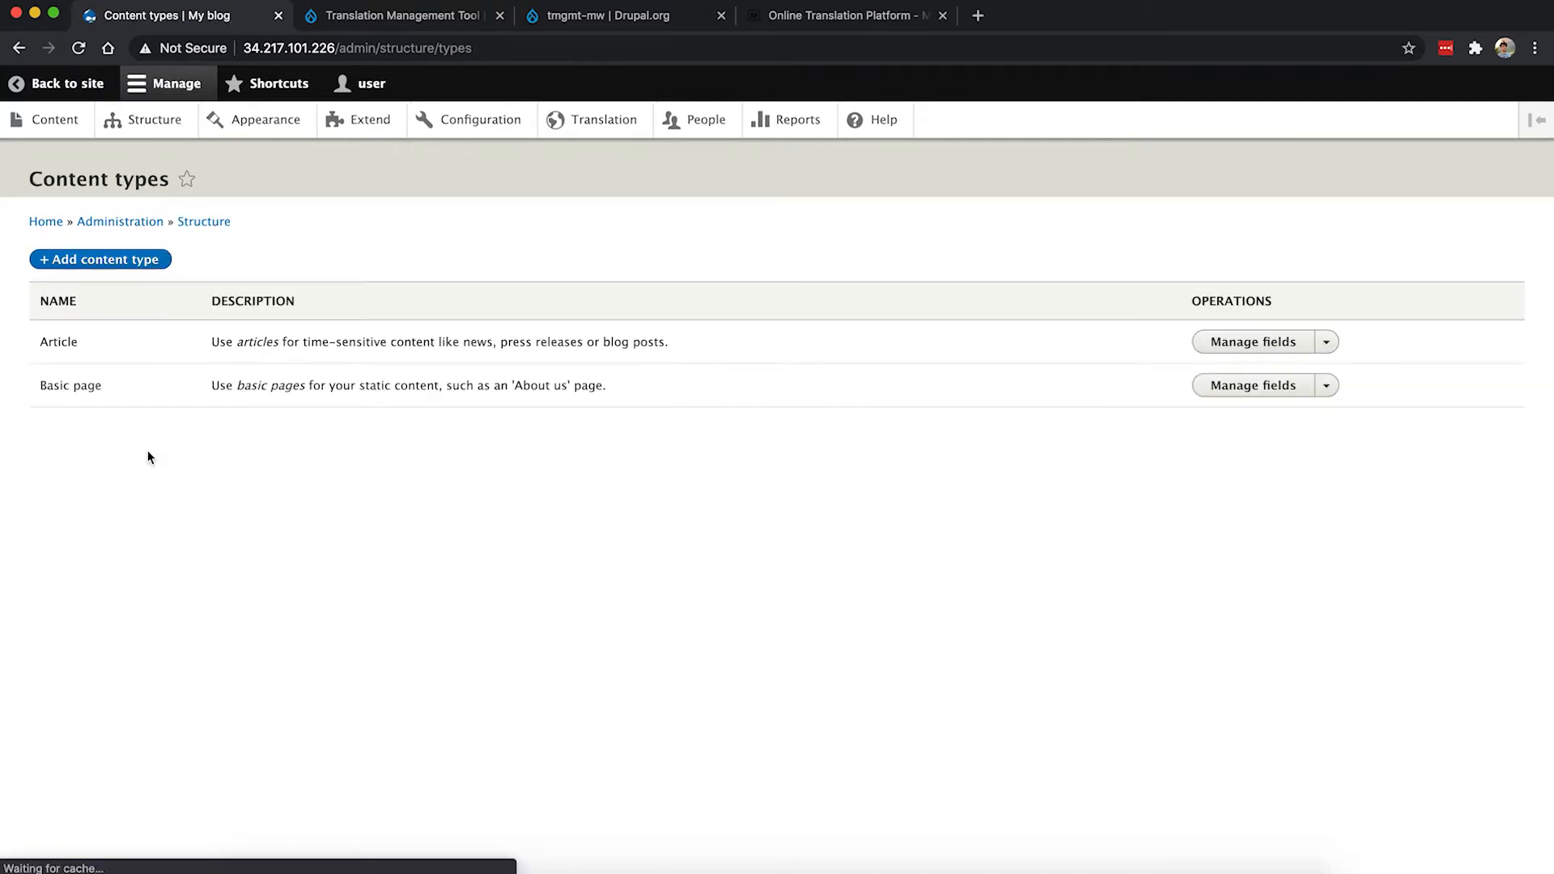
click(1327, 341)
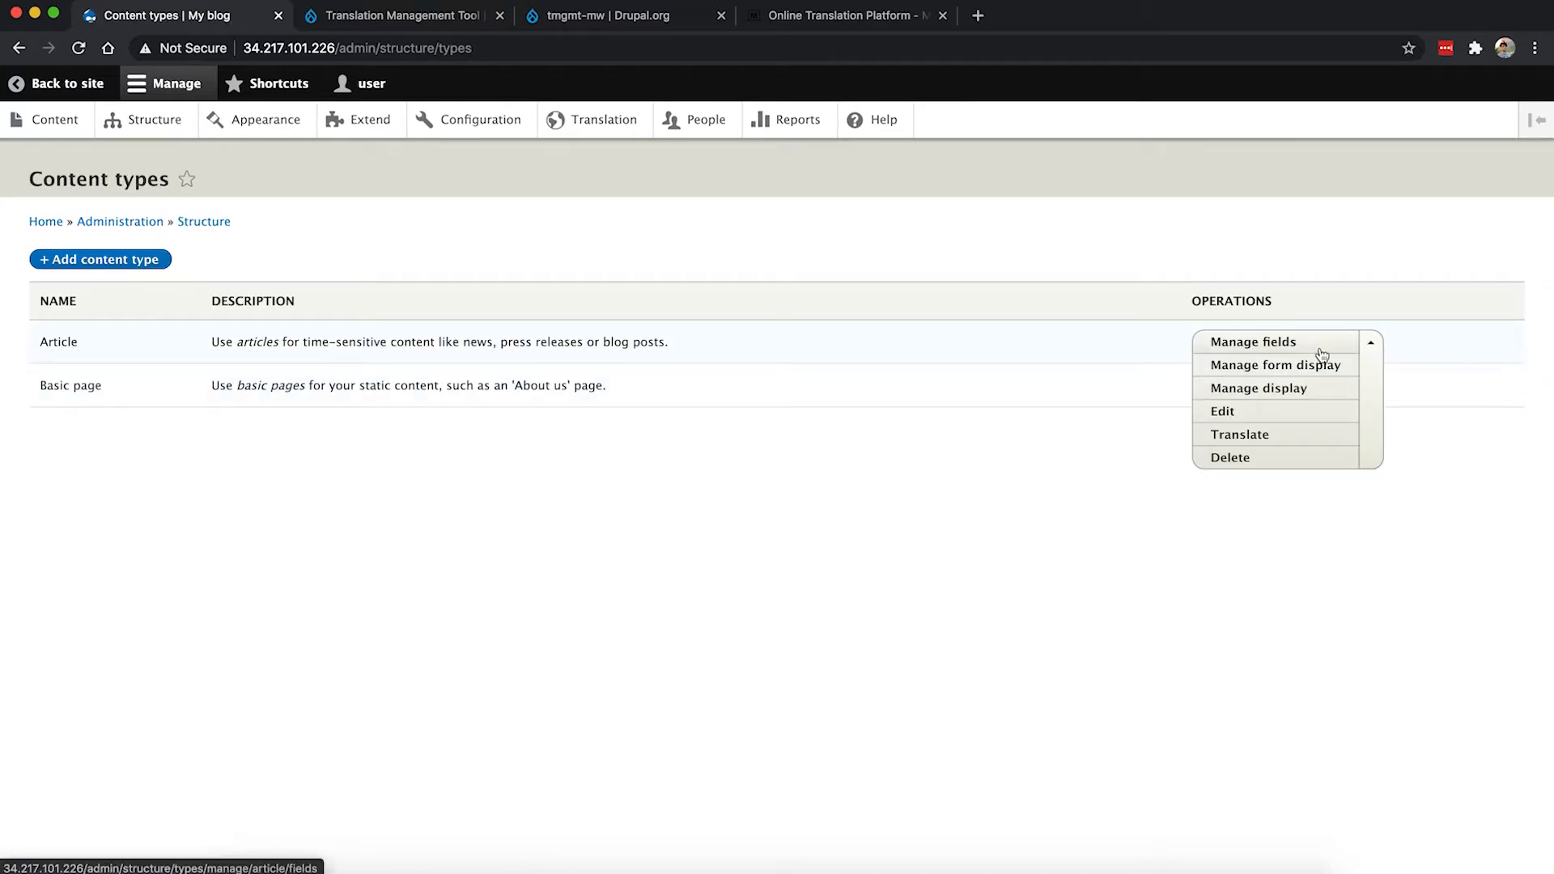
click(1222, 415)
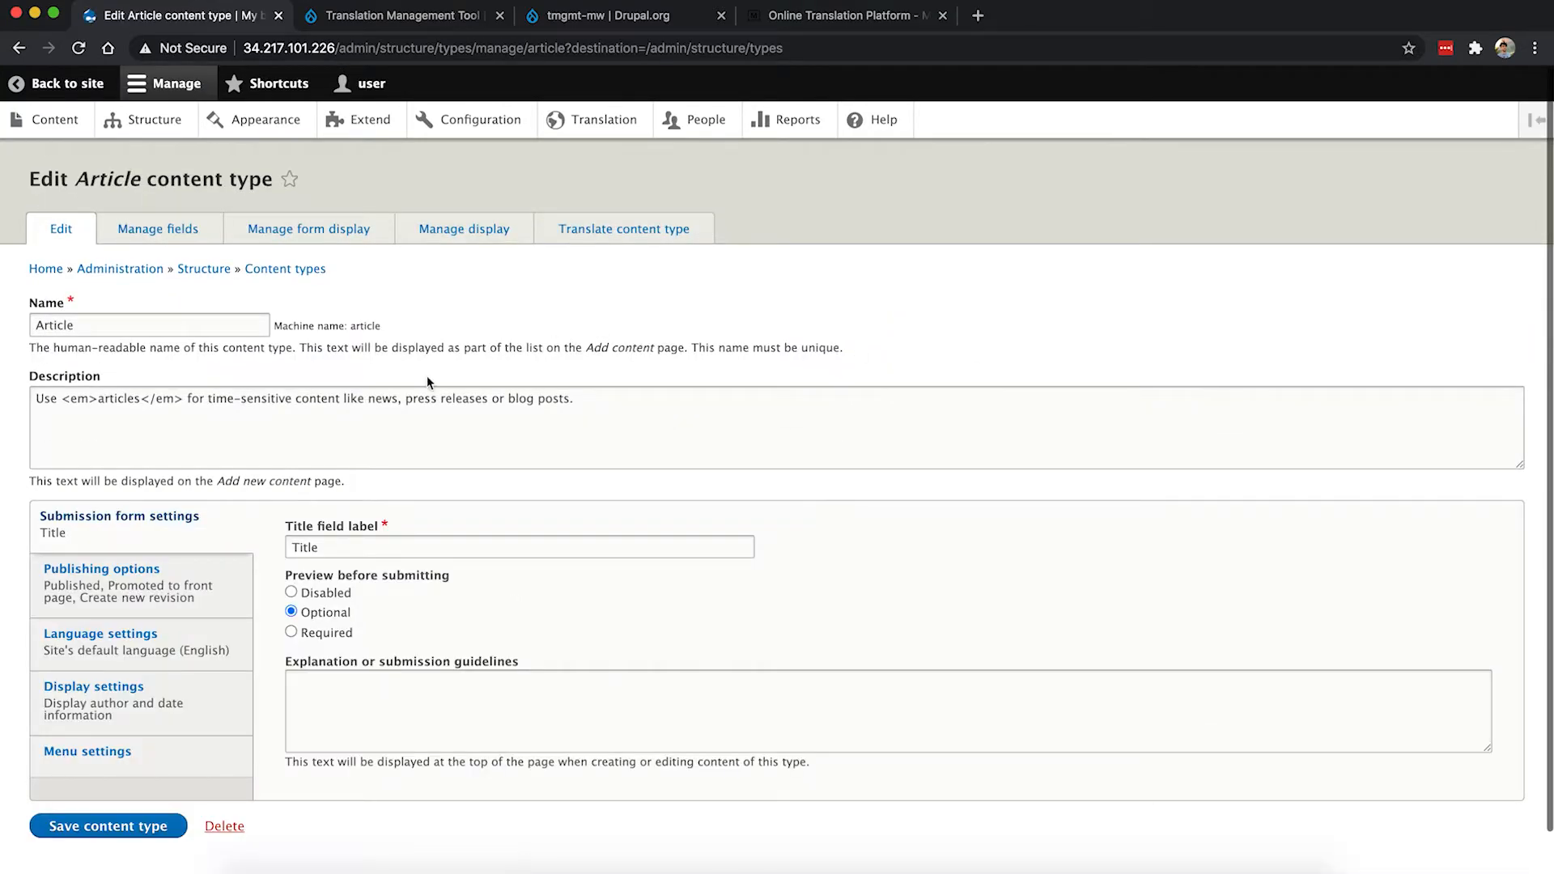
click(136, 648)
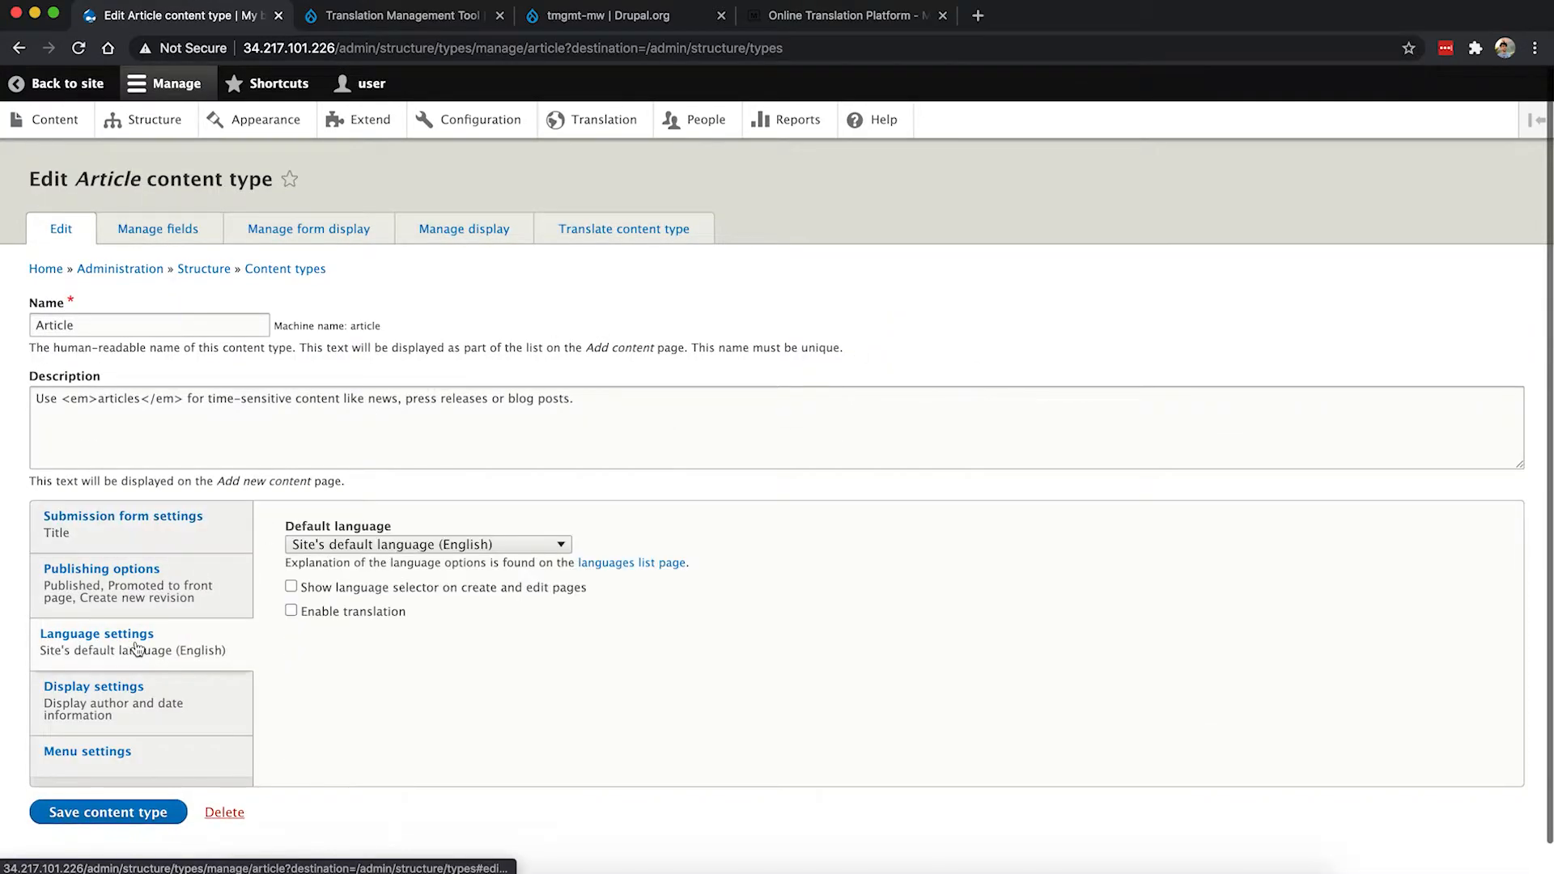
click(351, 614)
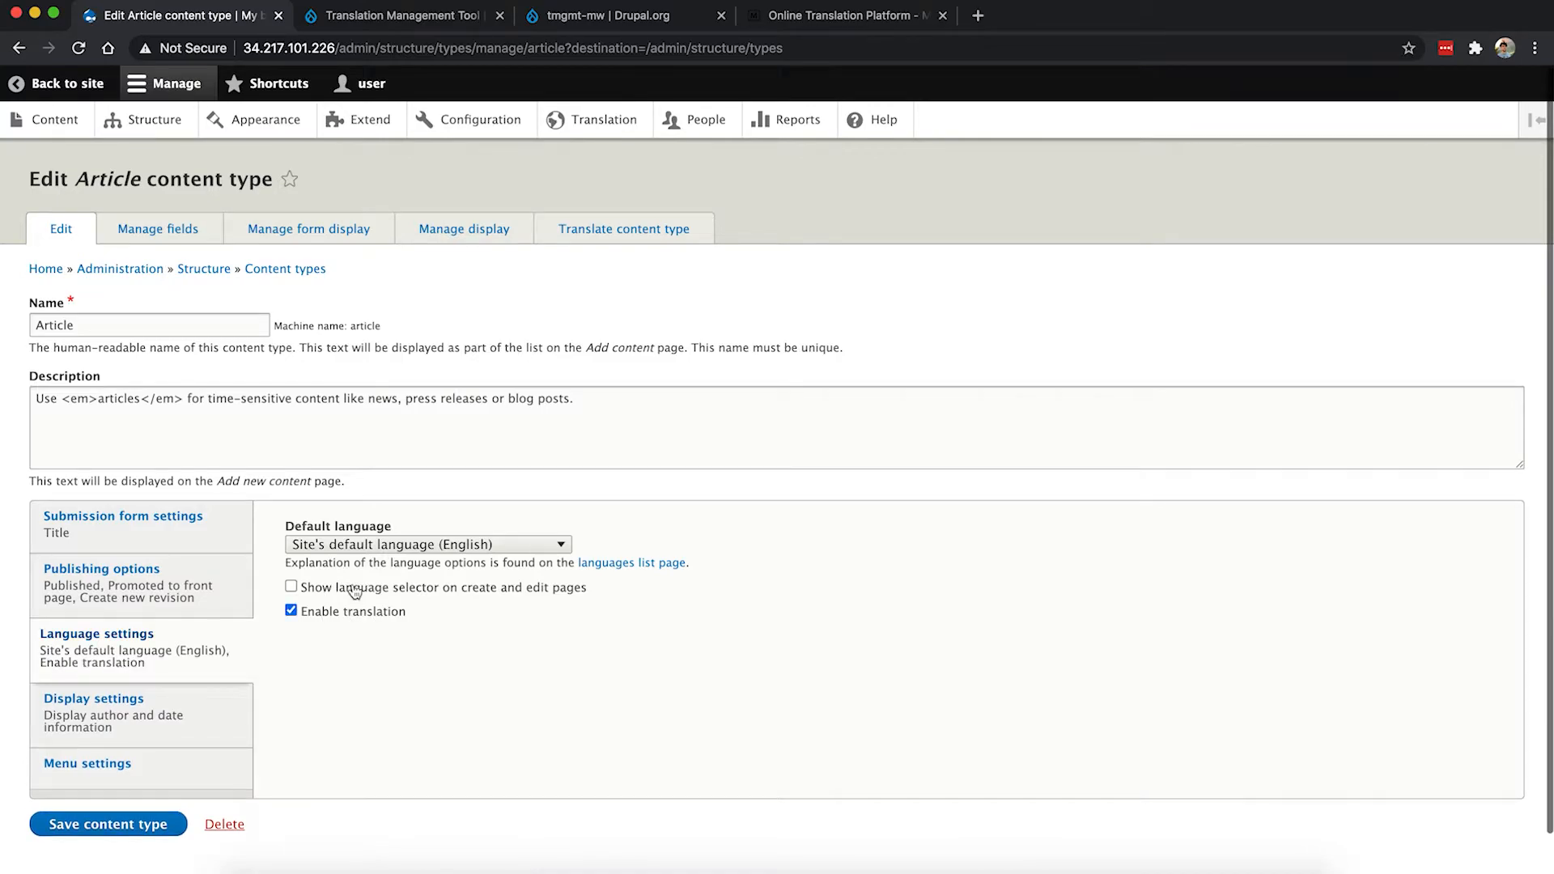
click(354, 592)
click(150, 844)
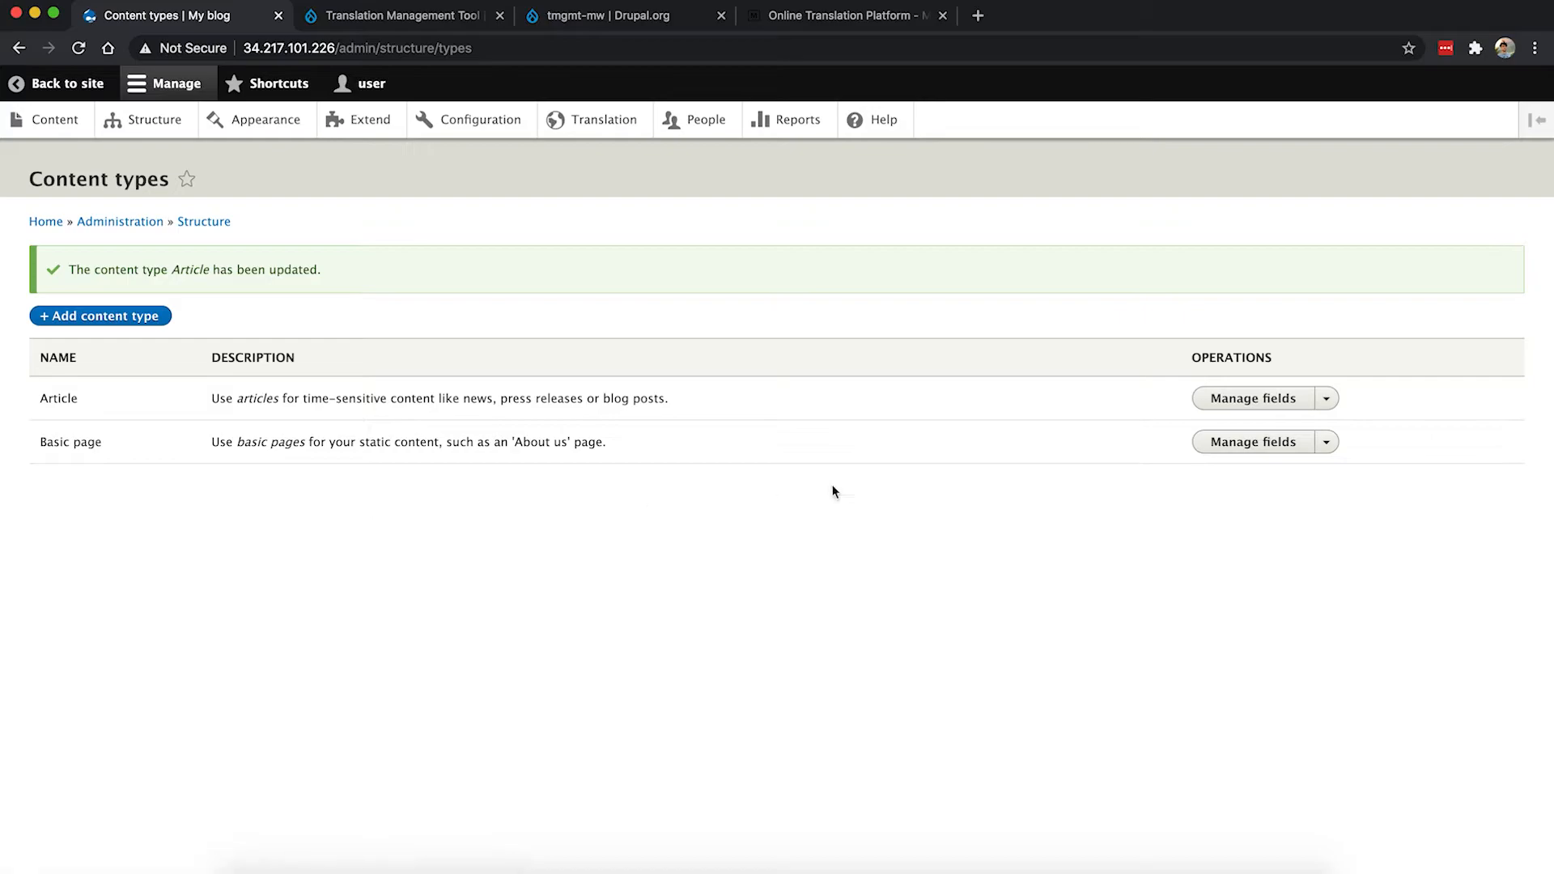
Step: Enable the language selector on create and edit pages and translation for the Basic page content type, and save it
click(1325, 444)
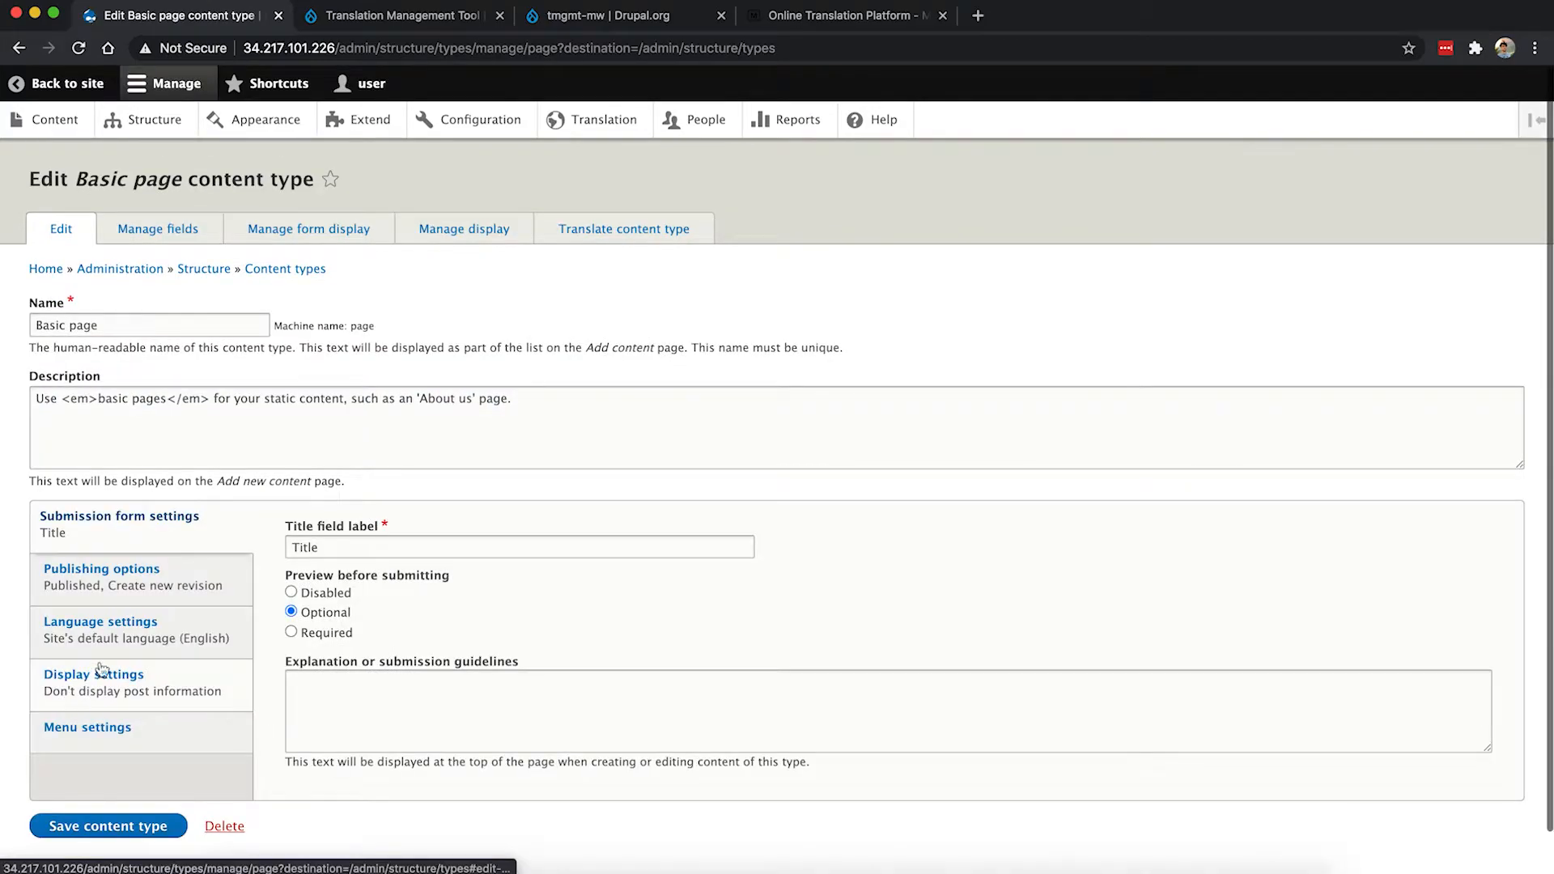
click(107, 656)
click(293, 587)
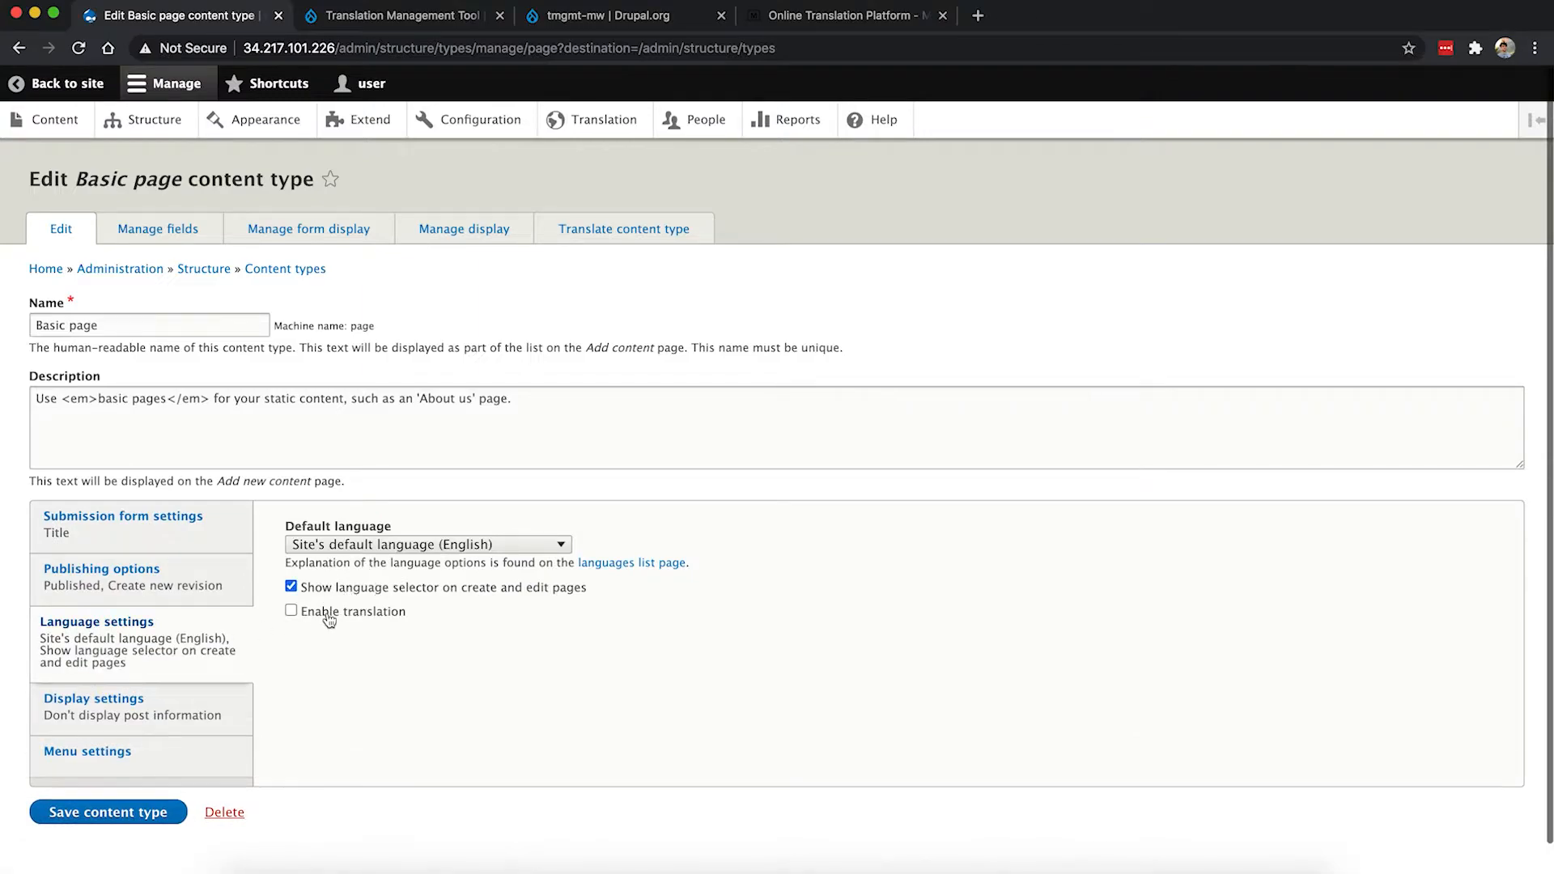
click(323, 614)
click(121, 823)
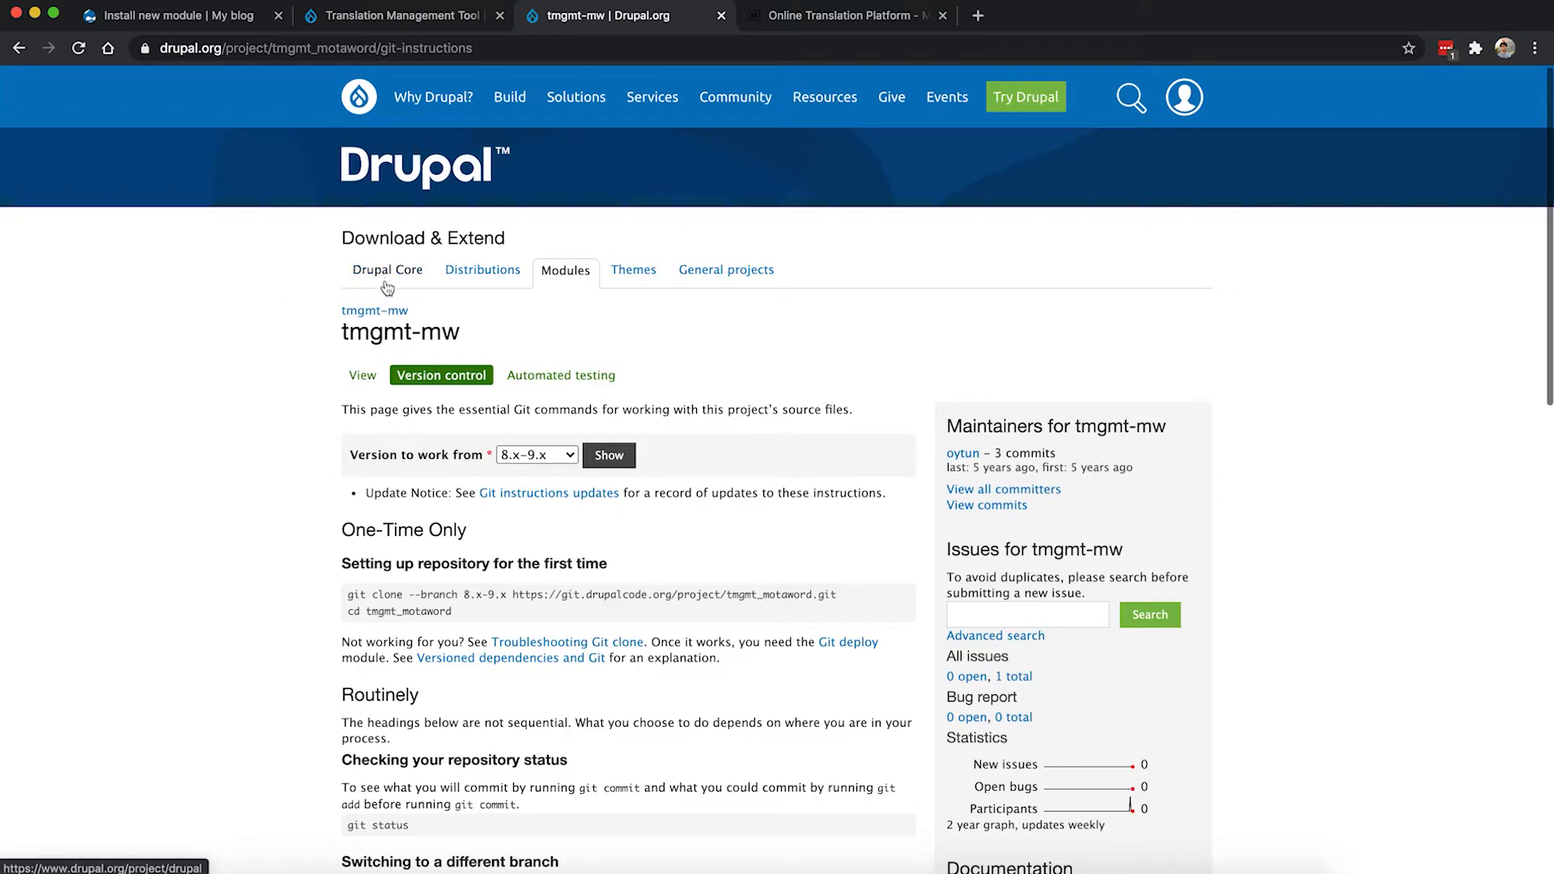
Step: From the tmgmt-mw project's releases, copy the tar.gz download link address of tmgmt_motaword 8.x-9.x-dev
click(376, 314)
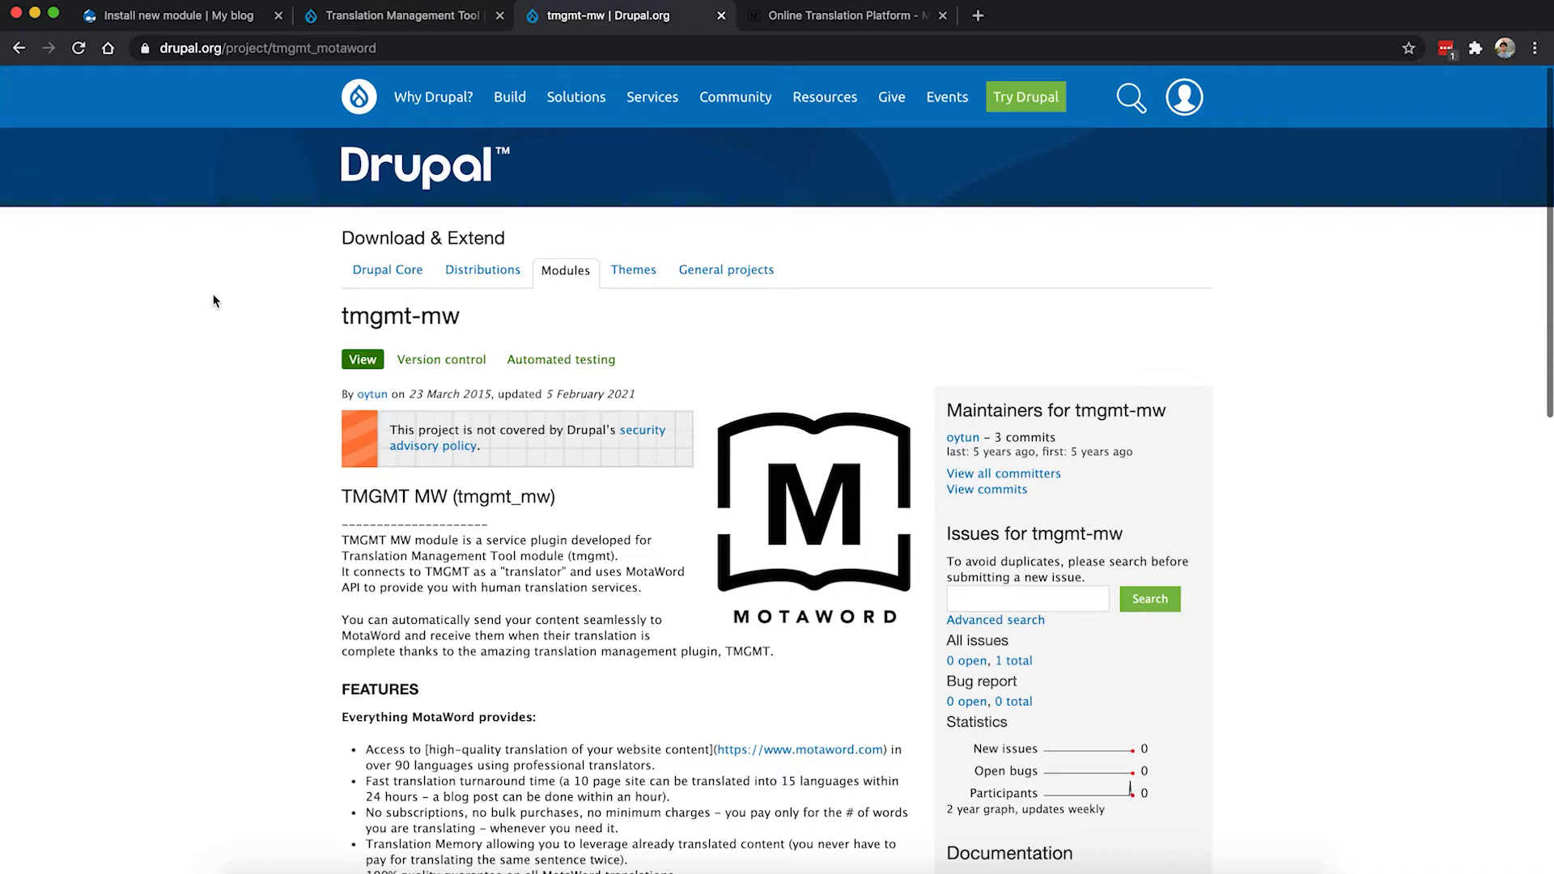
scroll(214, 300, down, 10)
scroll(214, 301, down, 6)
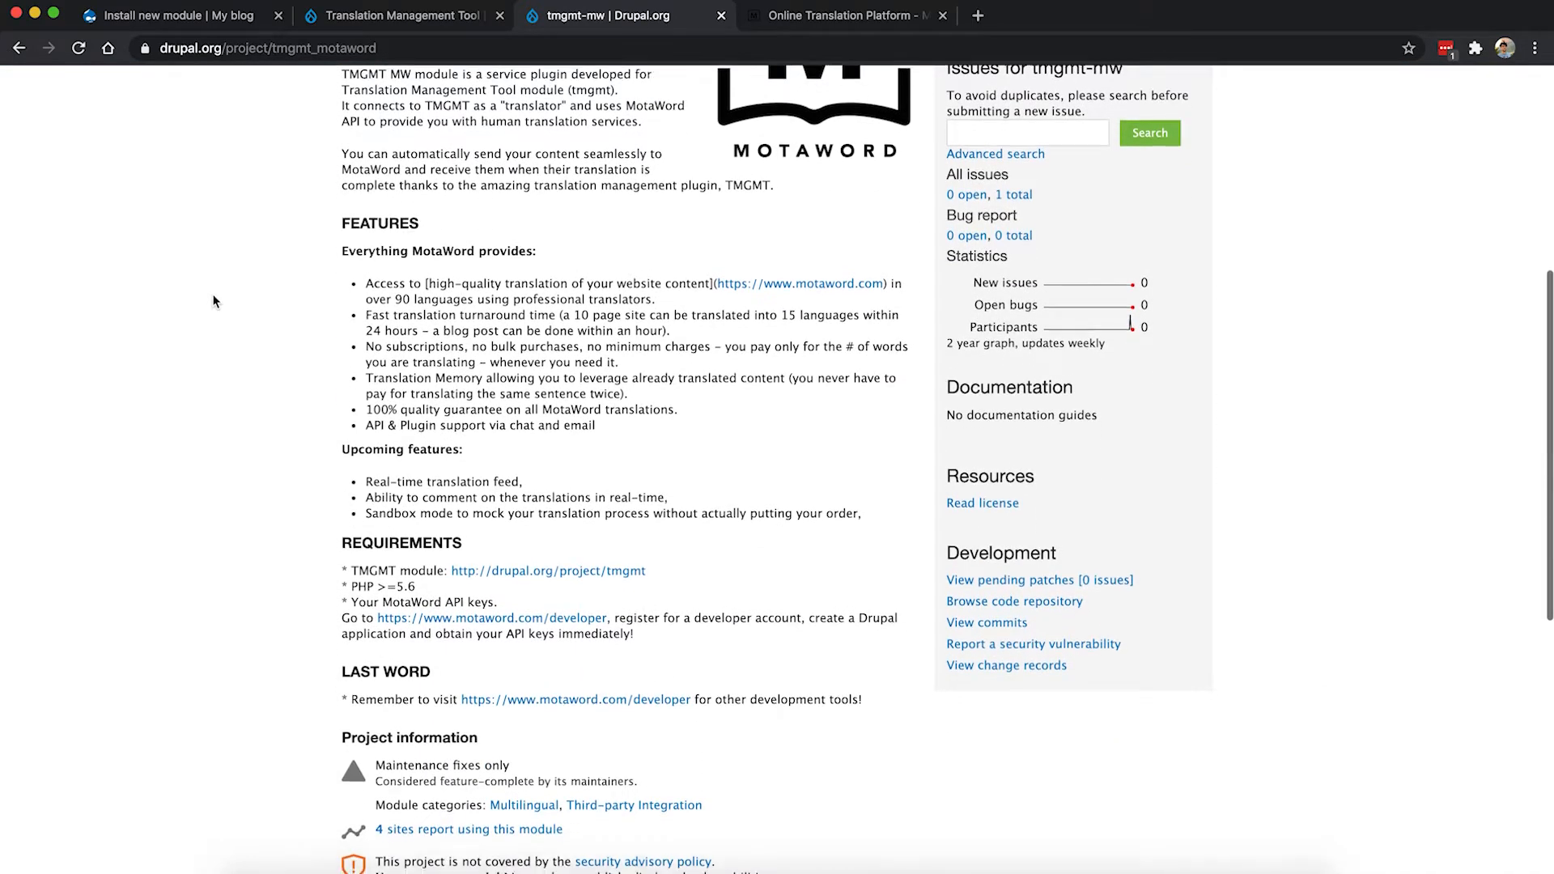
scroll(215, 301, down, 1)
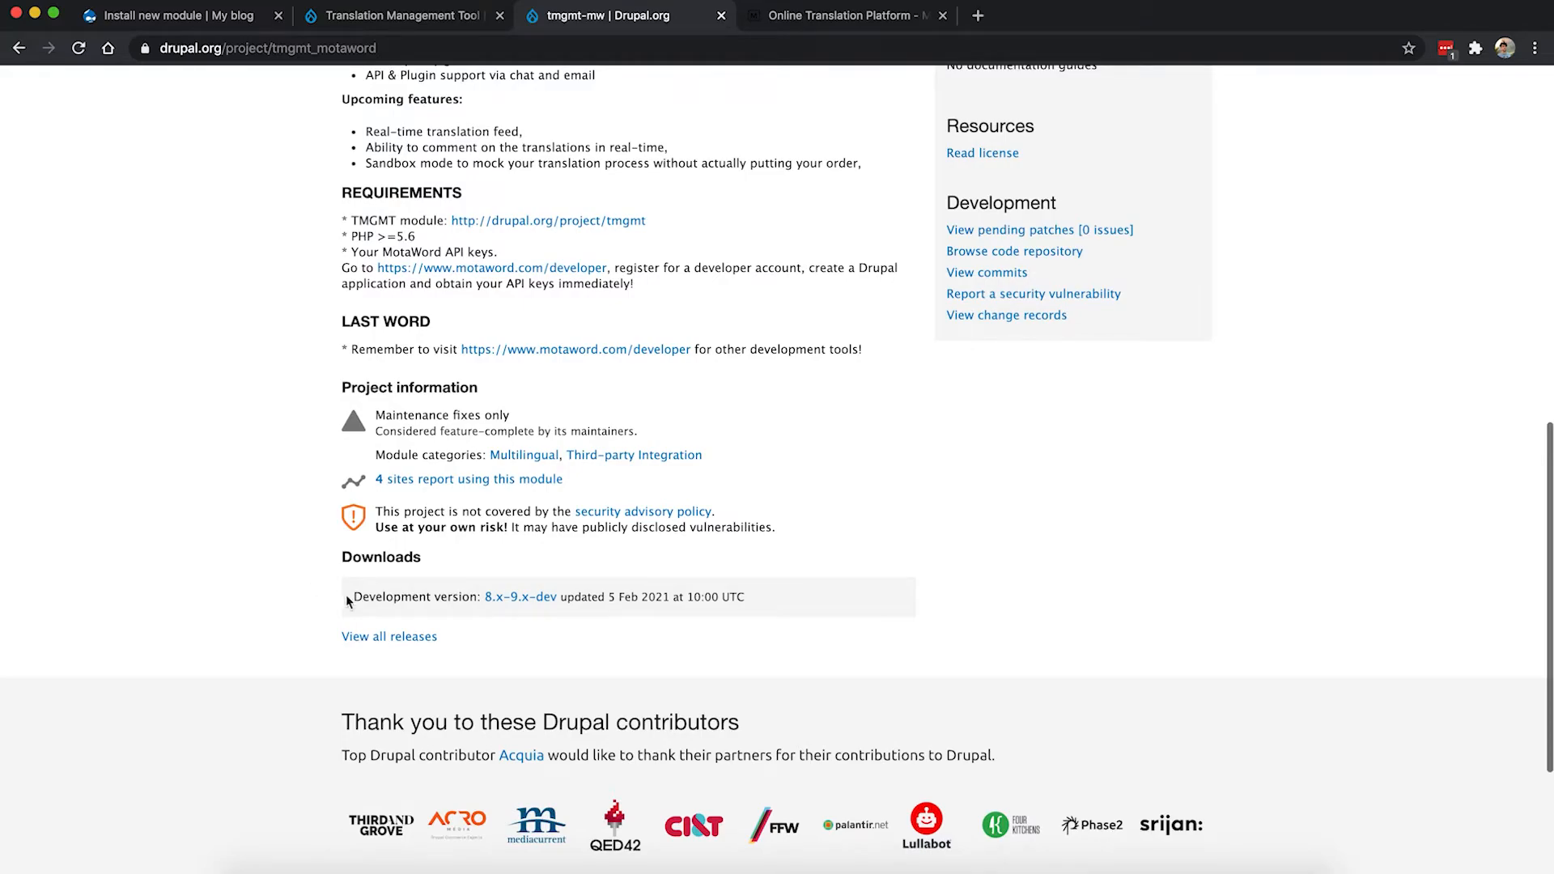
click(402, 640)
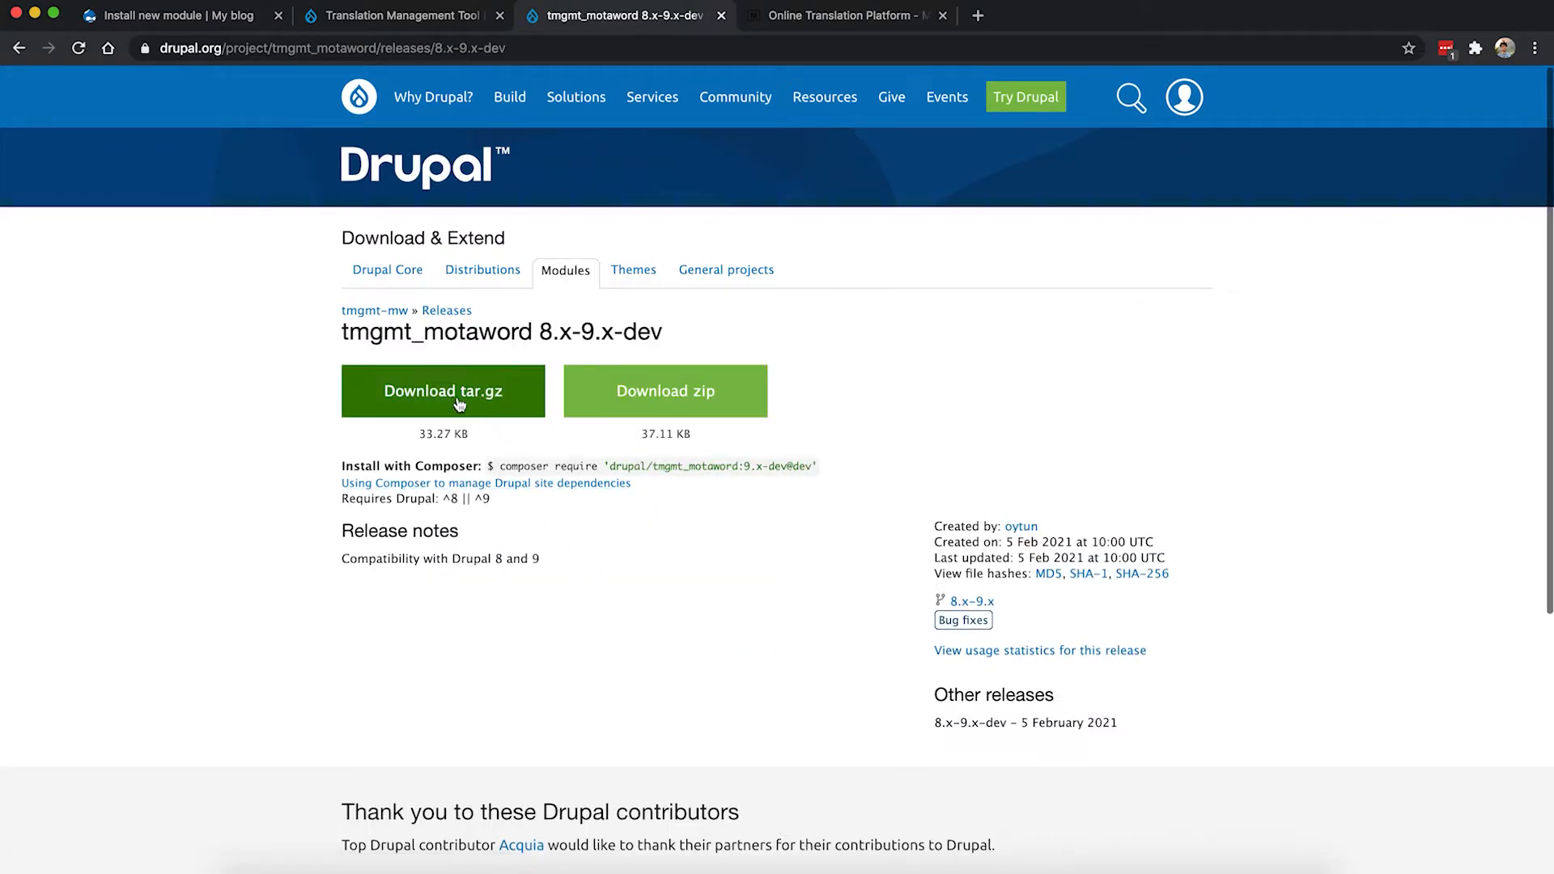
right_click(446, 395)
click(516, 509)
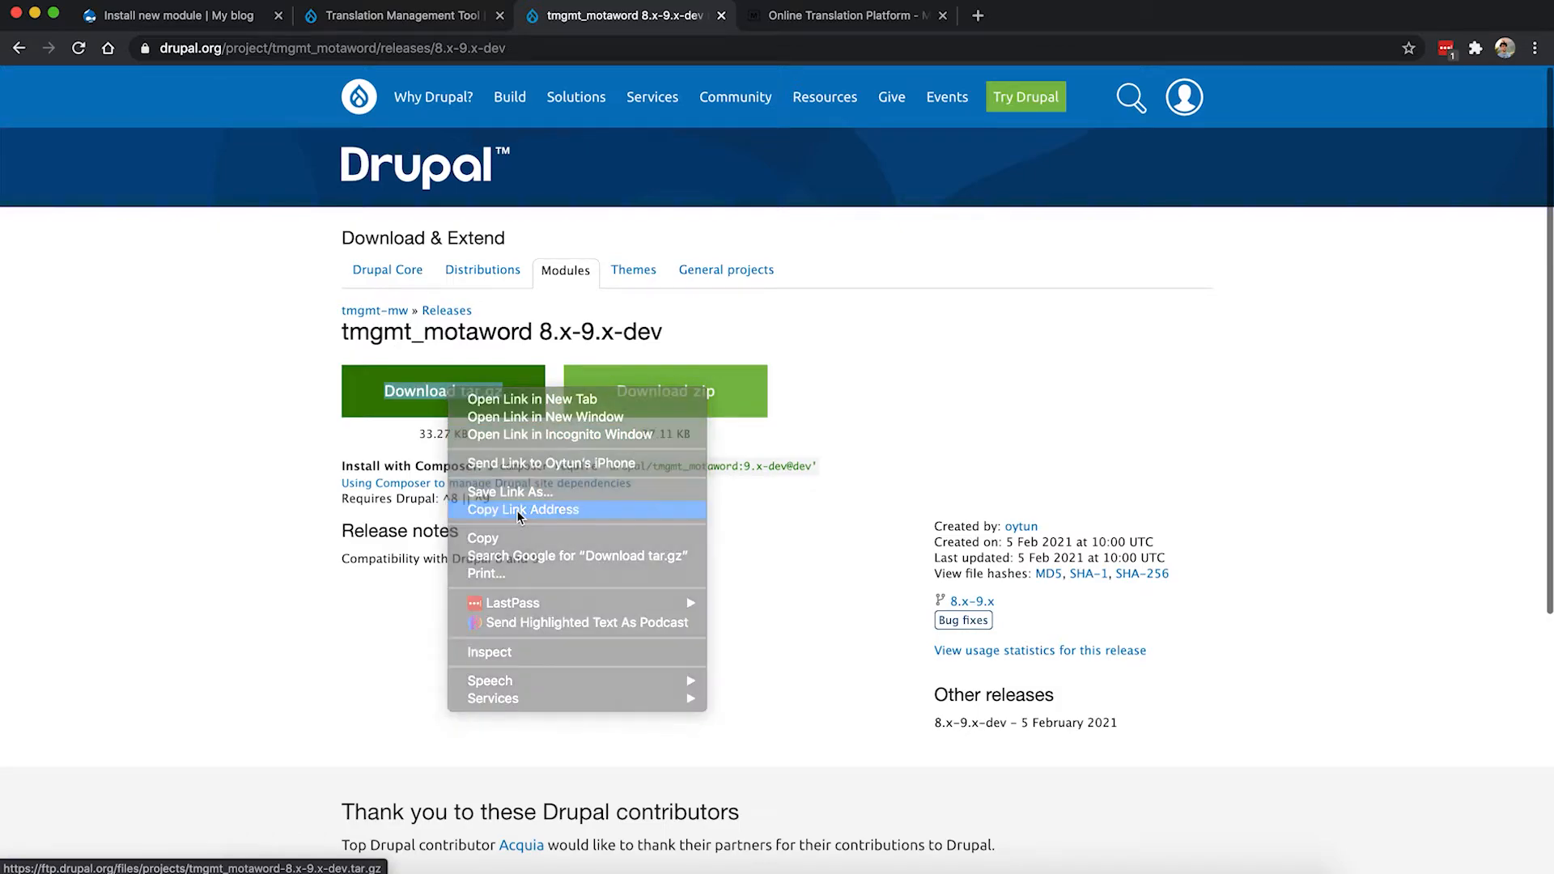
Step: Install the tmgmt_motaword module on the Drupal site from the copied tar.gz download URL
click(232, 27)
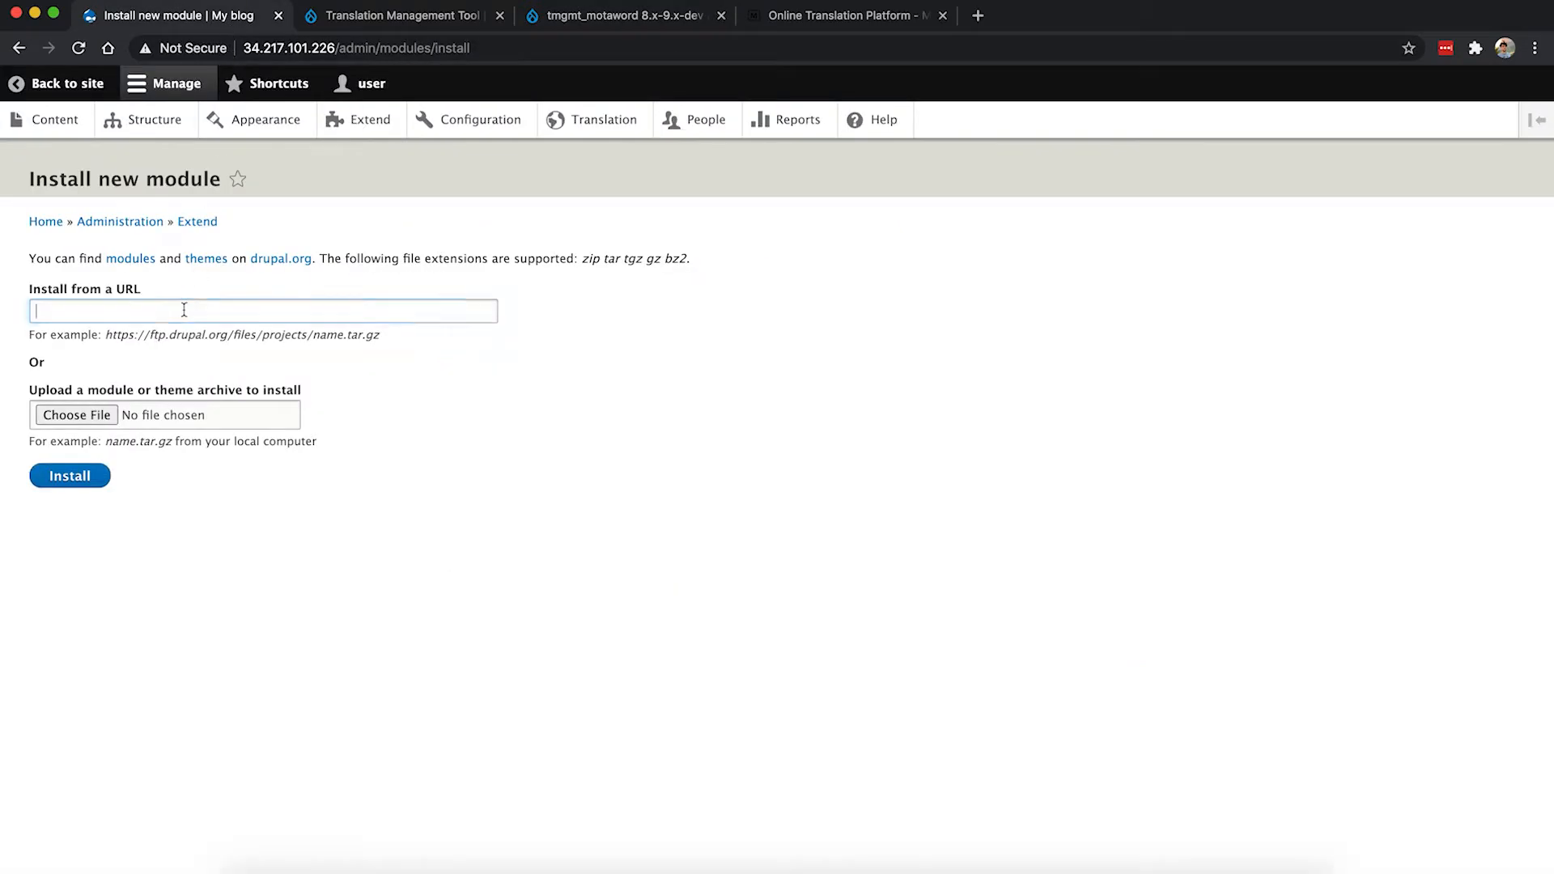
key(super+v)
click(75, 477)
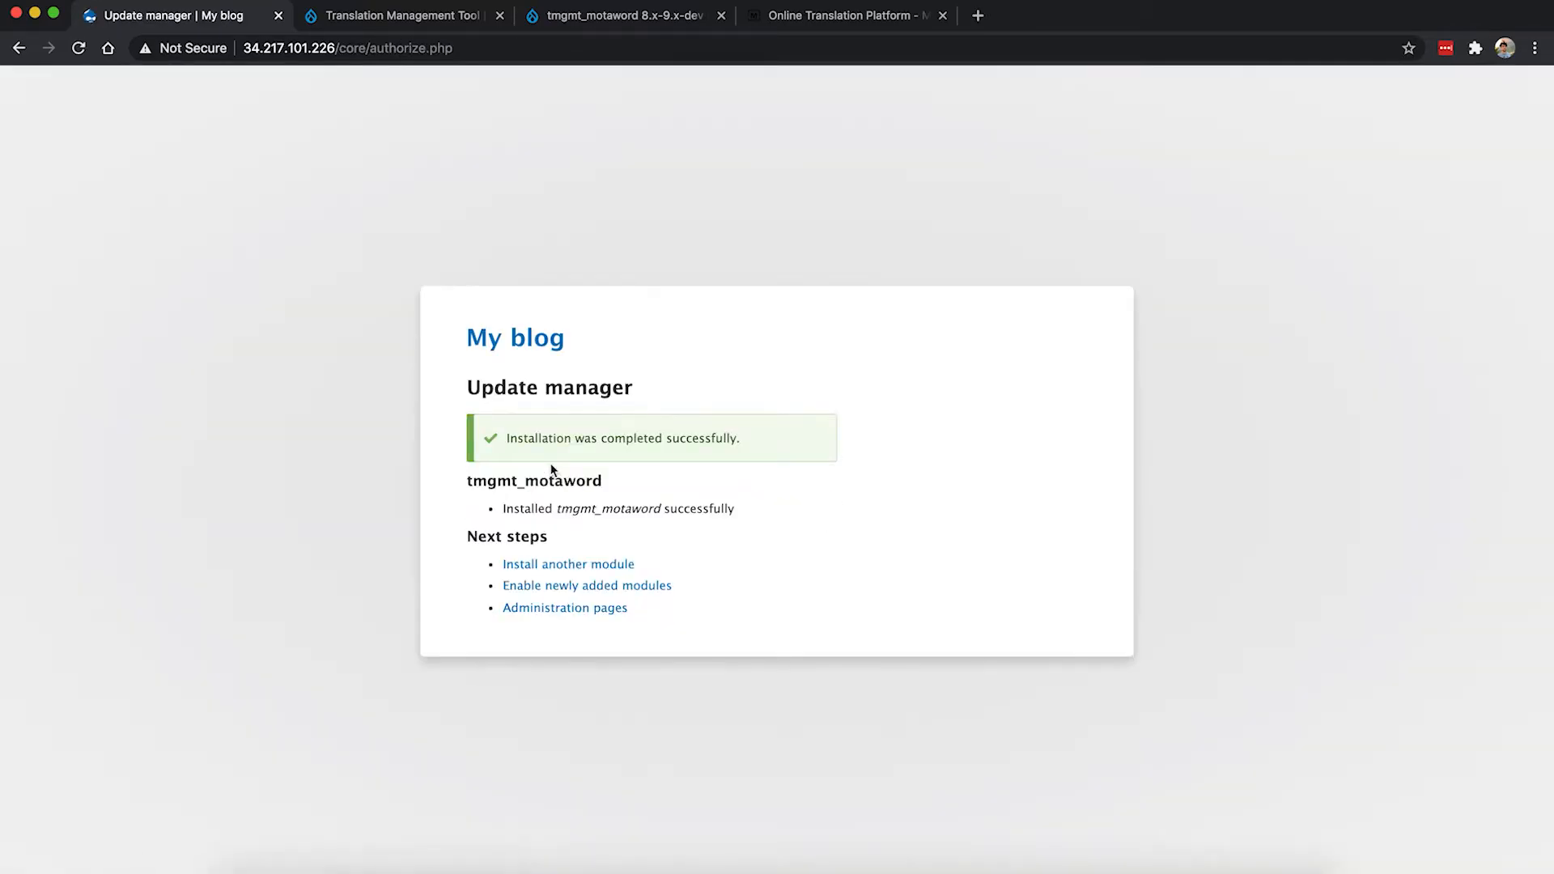
Step: Enable the newly added MotaWord translator module together with the Export / Import File module it requires
click(559, 588)
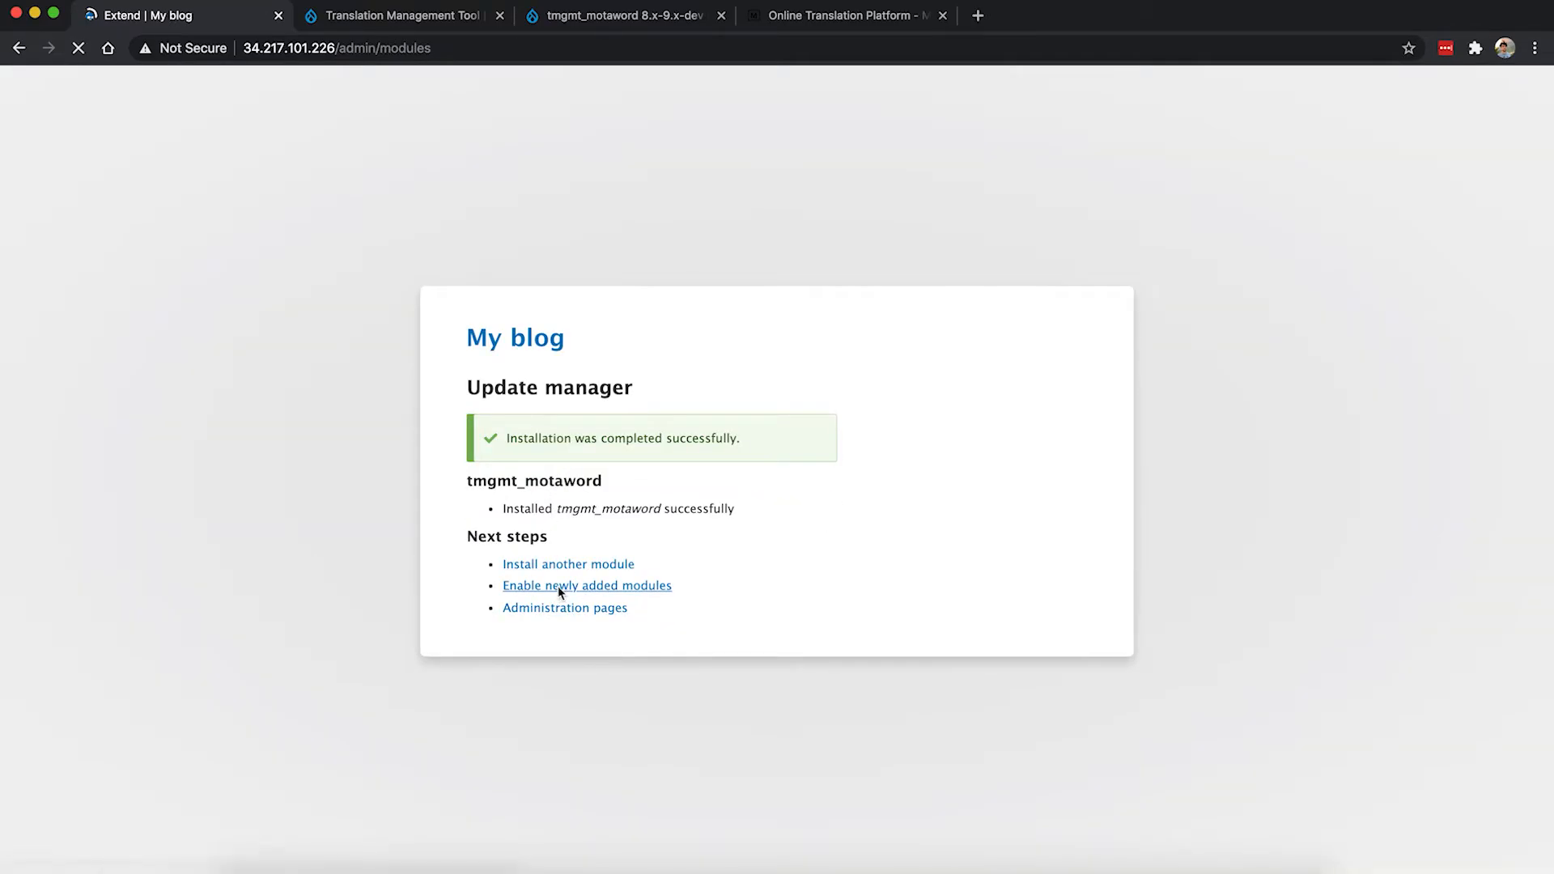
scroll(339, 507, down, 20)
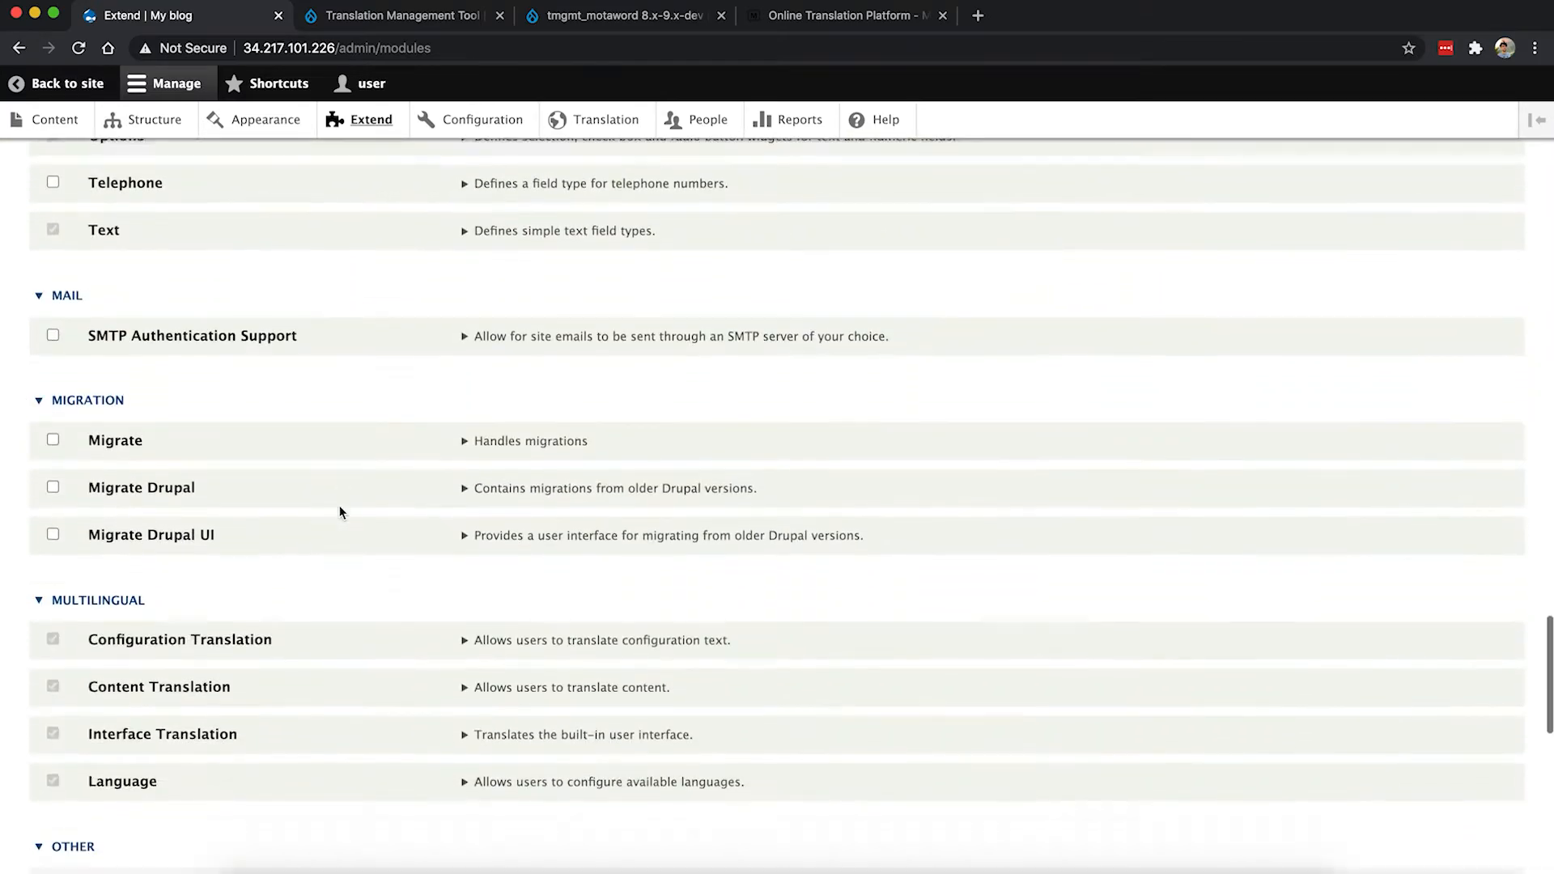
scroll(338, 505, down, 10)
scroll(340, 510, up, 2)
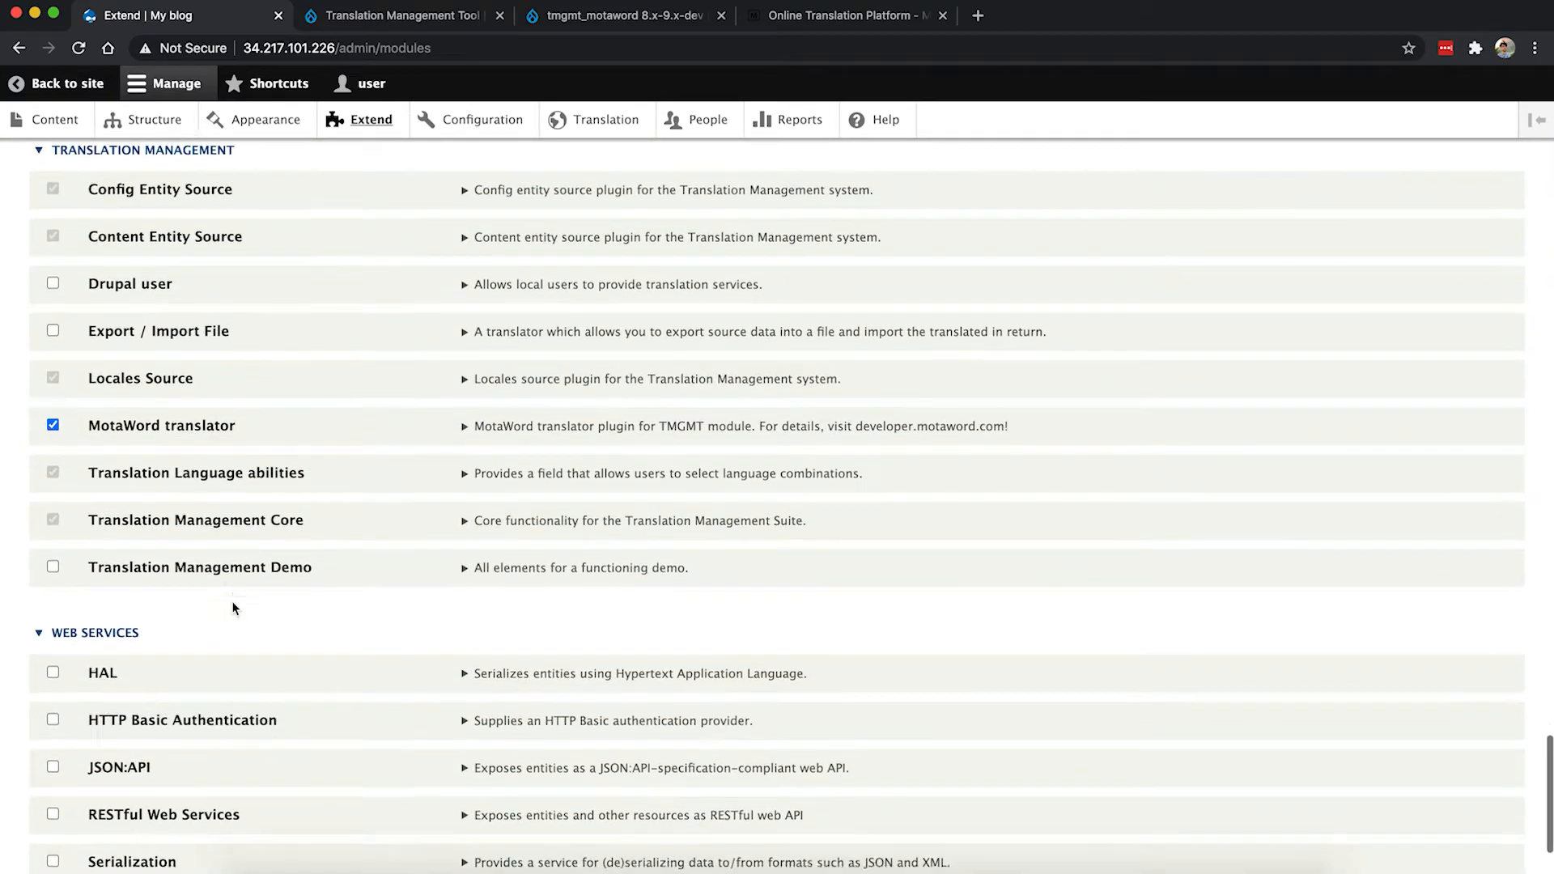
scroll(231, 601, down, 3)
click(68, 779)
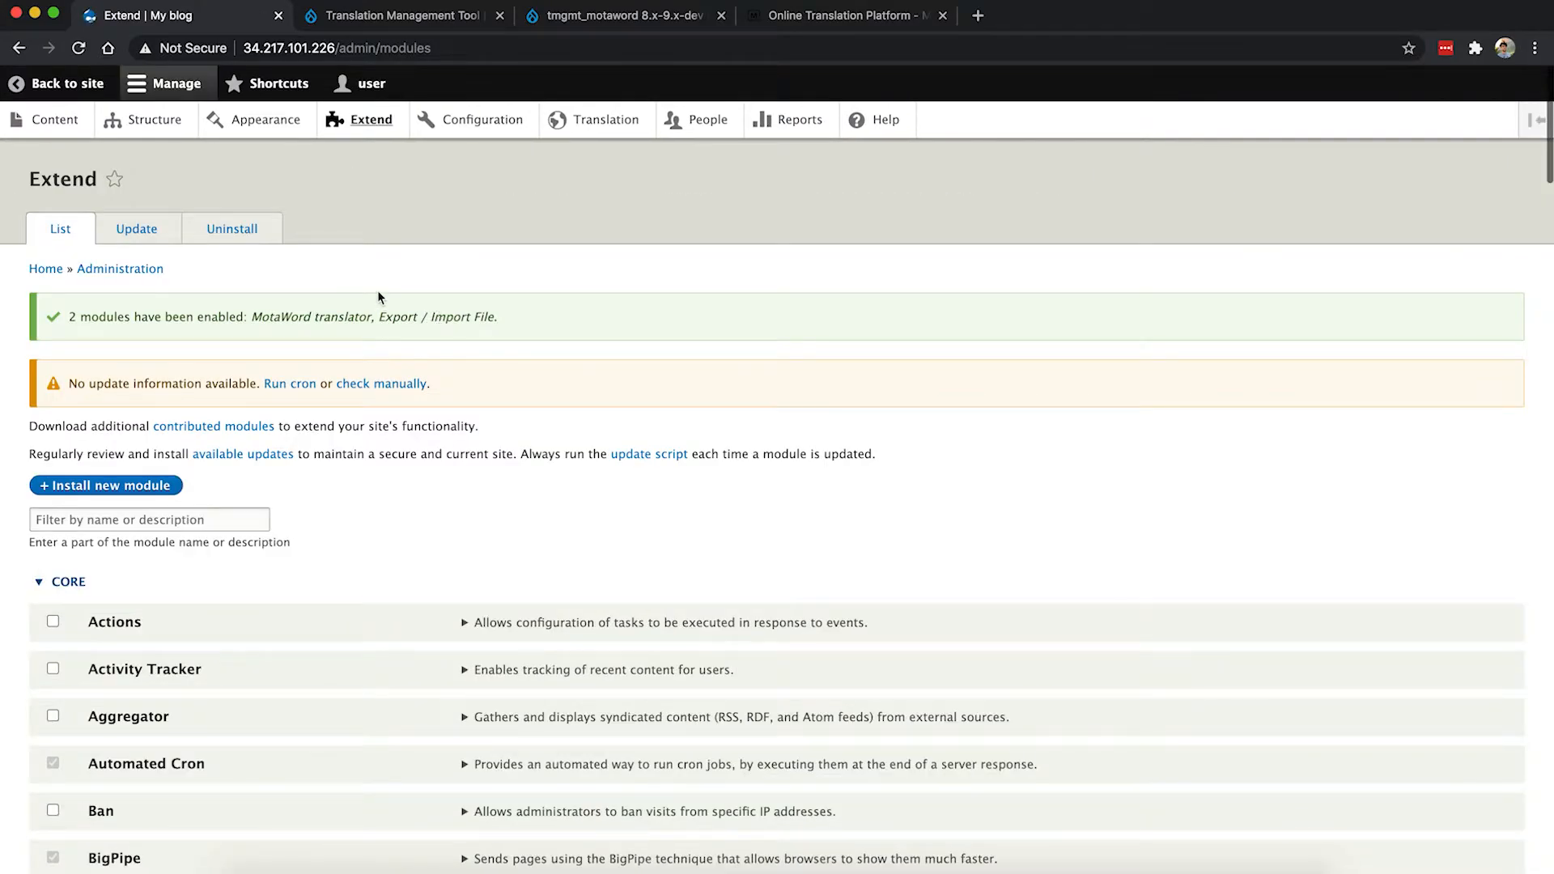
Step: Open the MotaWord translation provider for editing and go to its plugin settings
click(579, 125)
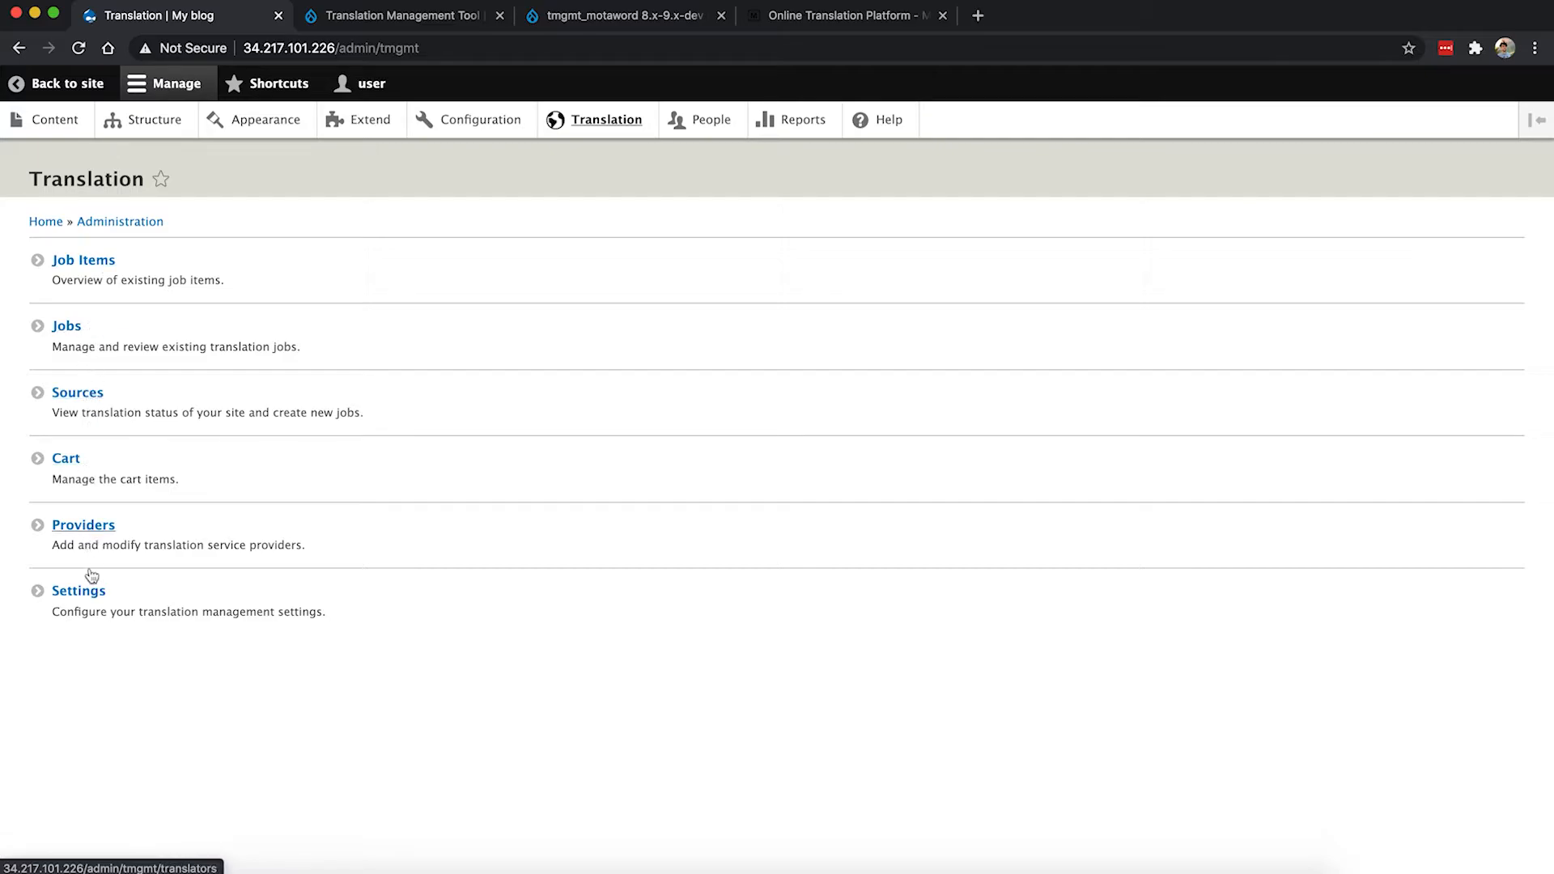
click(89, 527)
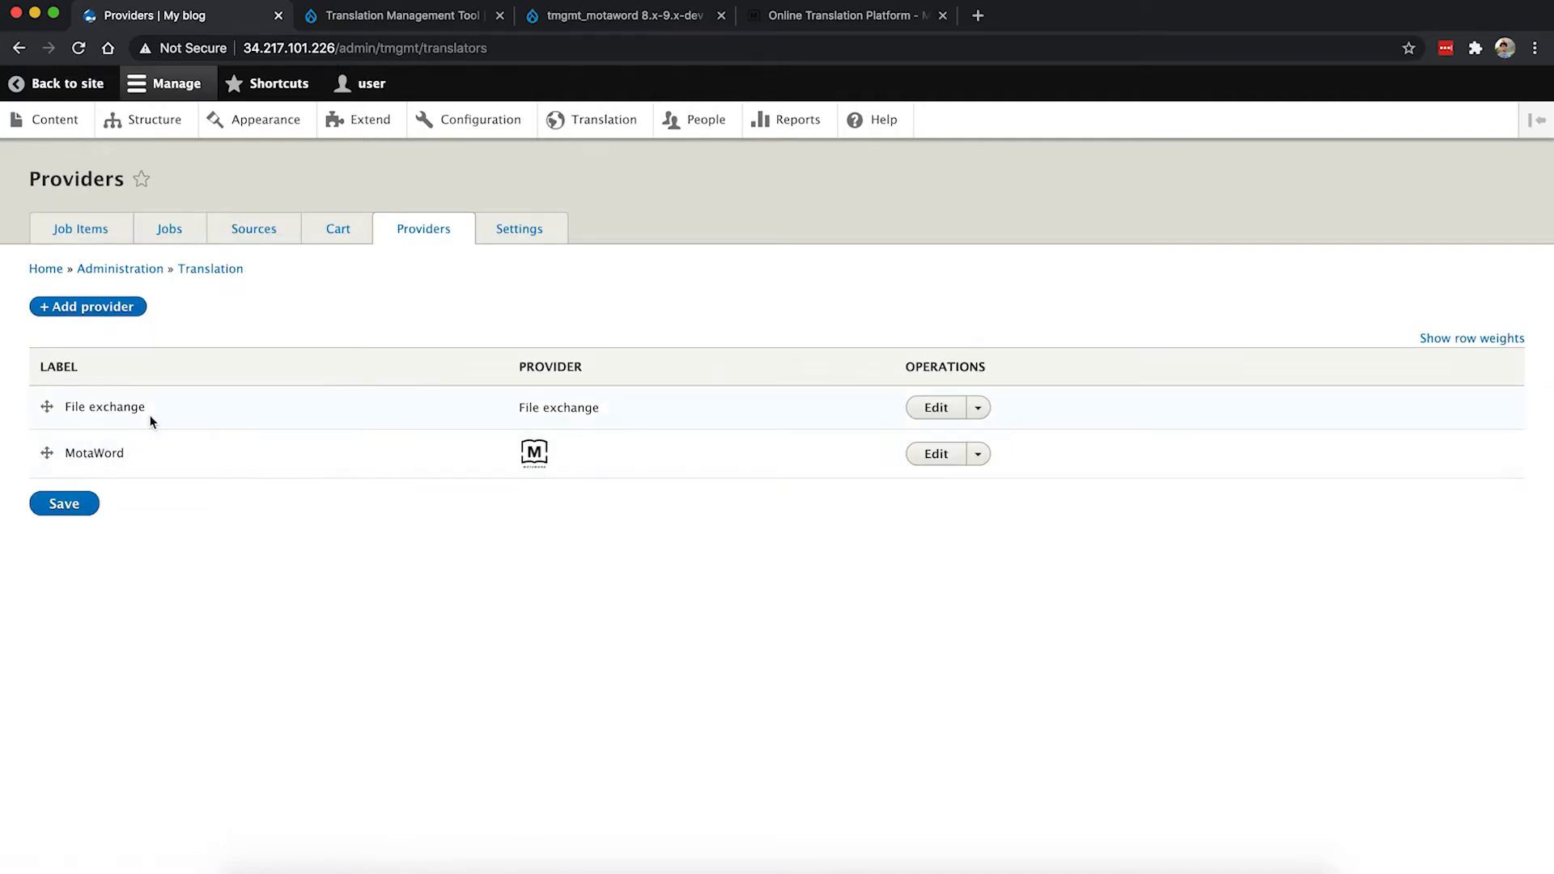
drag(76, 450, 95, 451)
click(281, 453)
click(977, 453)
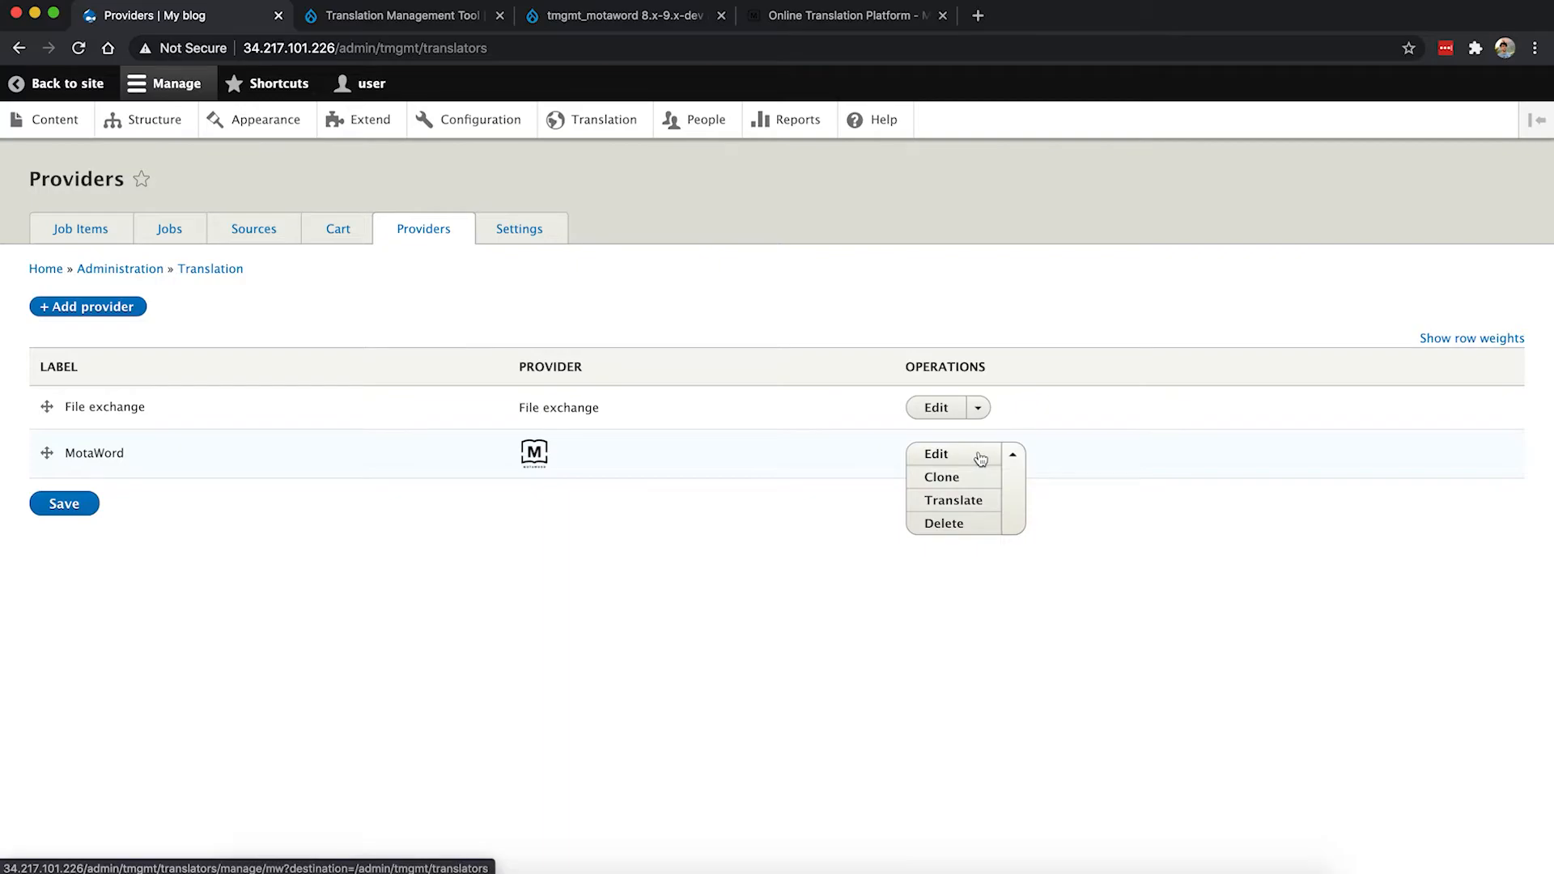
click(927, 458)
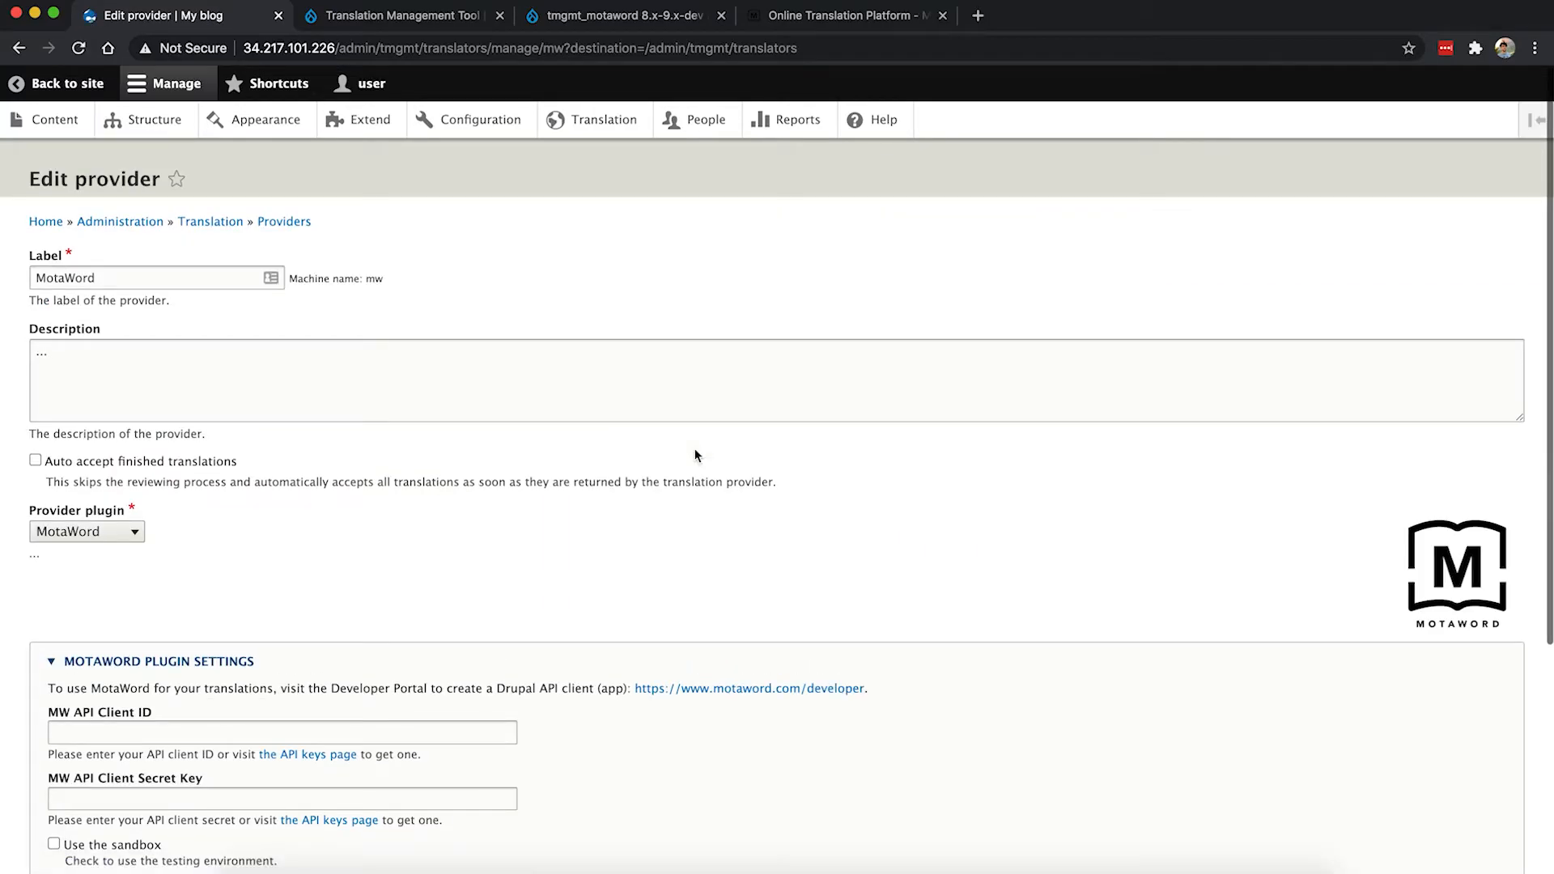
scroll(709, 458, down, 5)
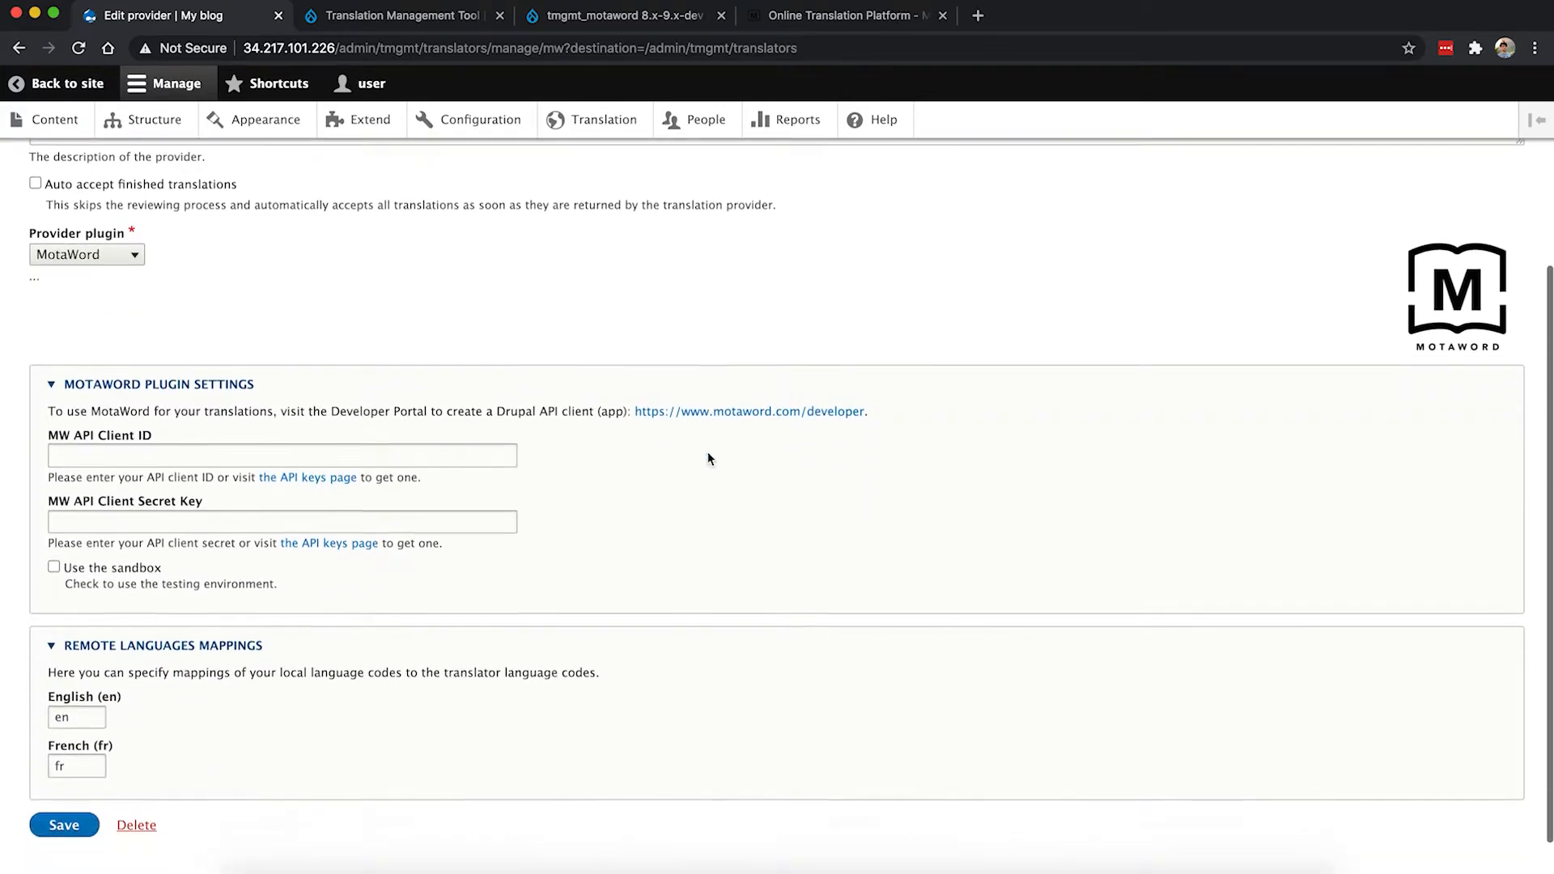
Step: Open the Test App's keys in the MotaWord Developer Portal, and reopen the Edit provider page in a separate browser tab
click(438, 407)
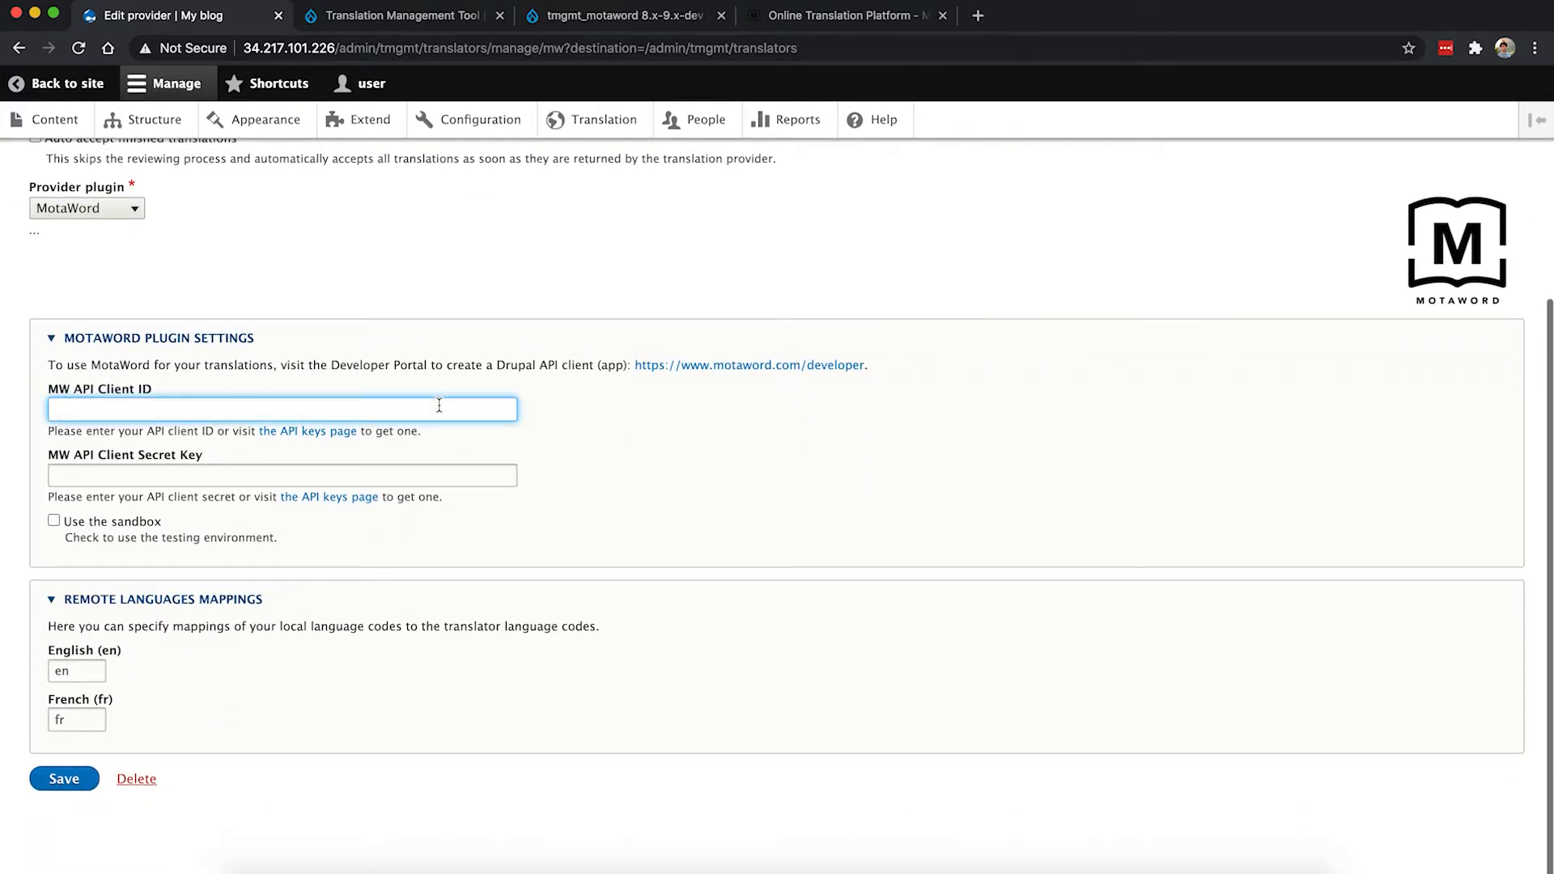
click(714, 368)
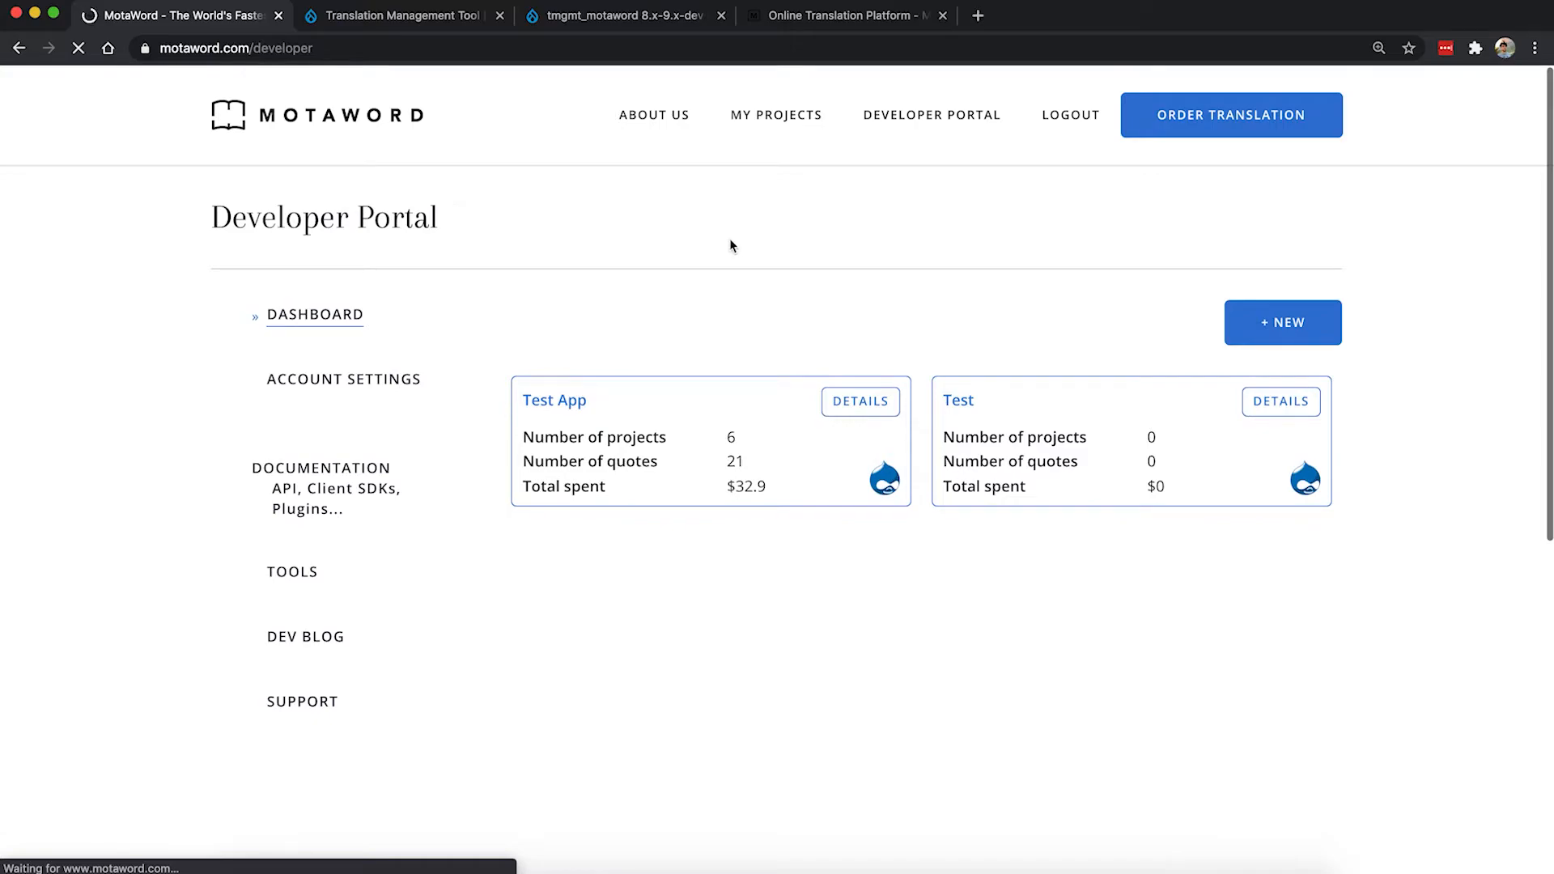
click(863, 406)
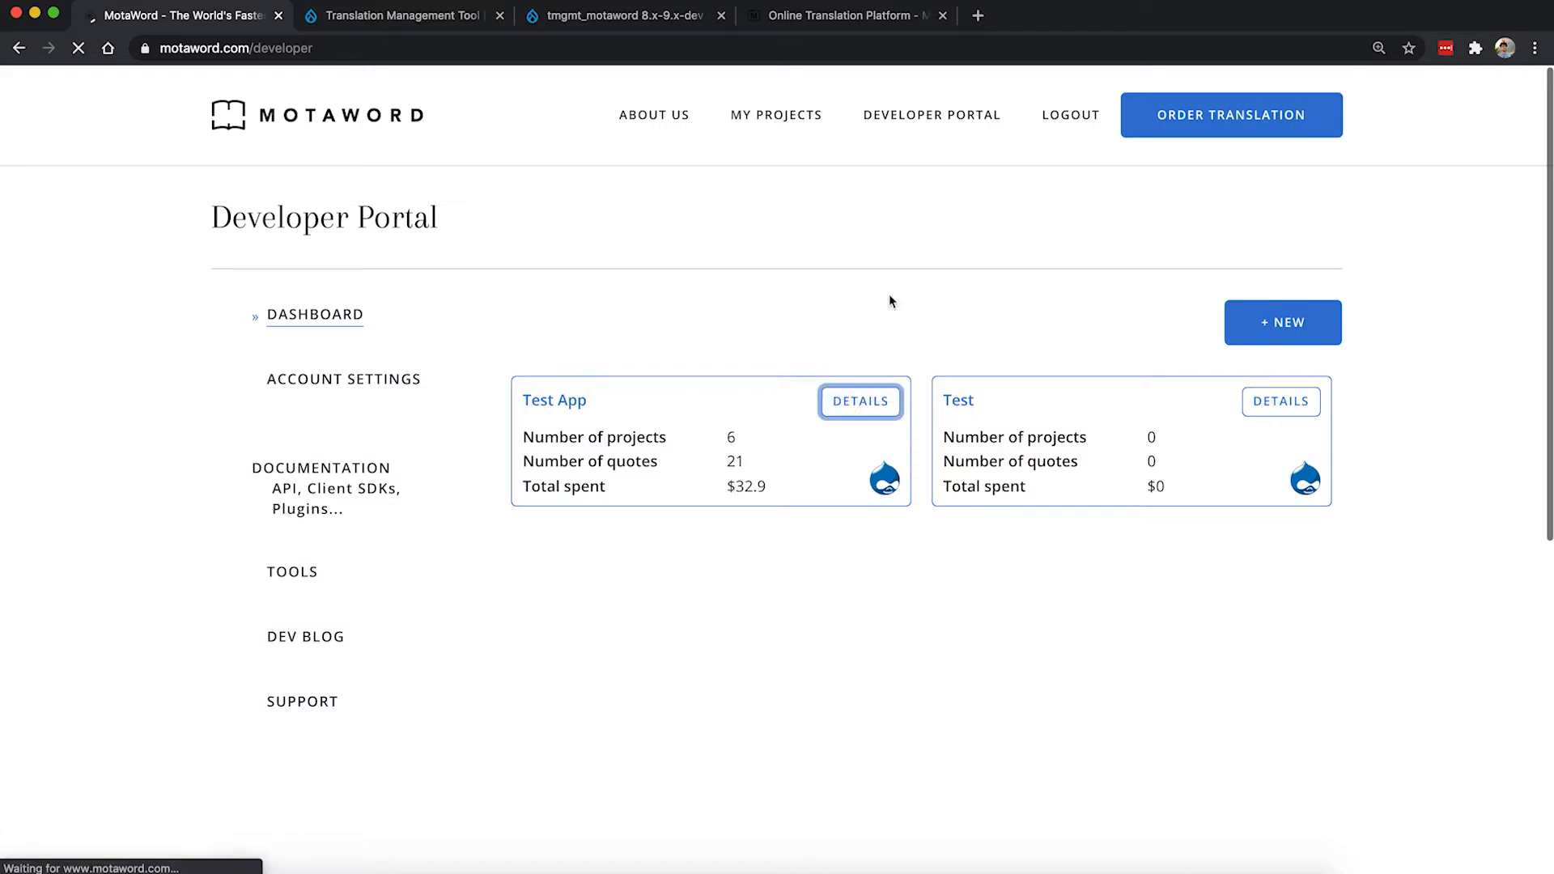
click(1260, 416)
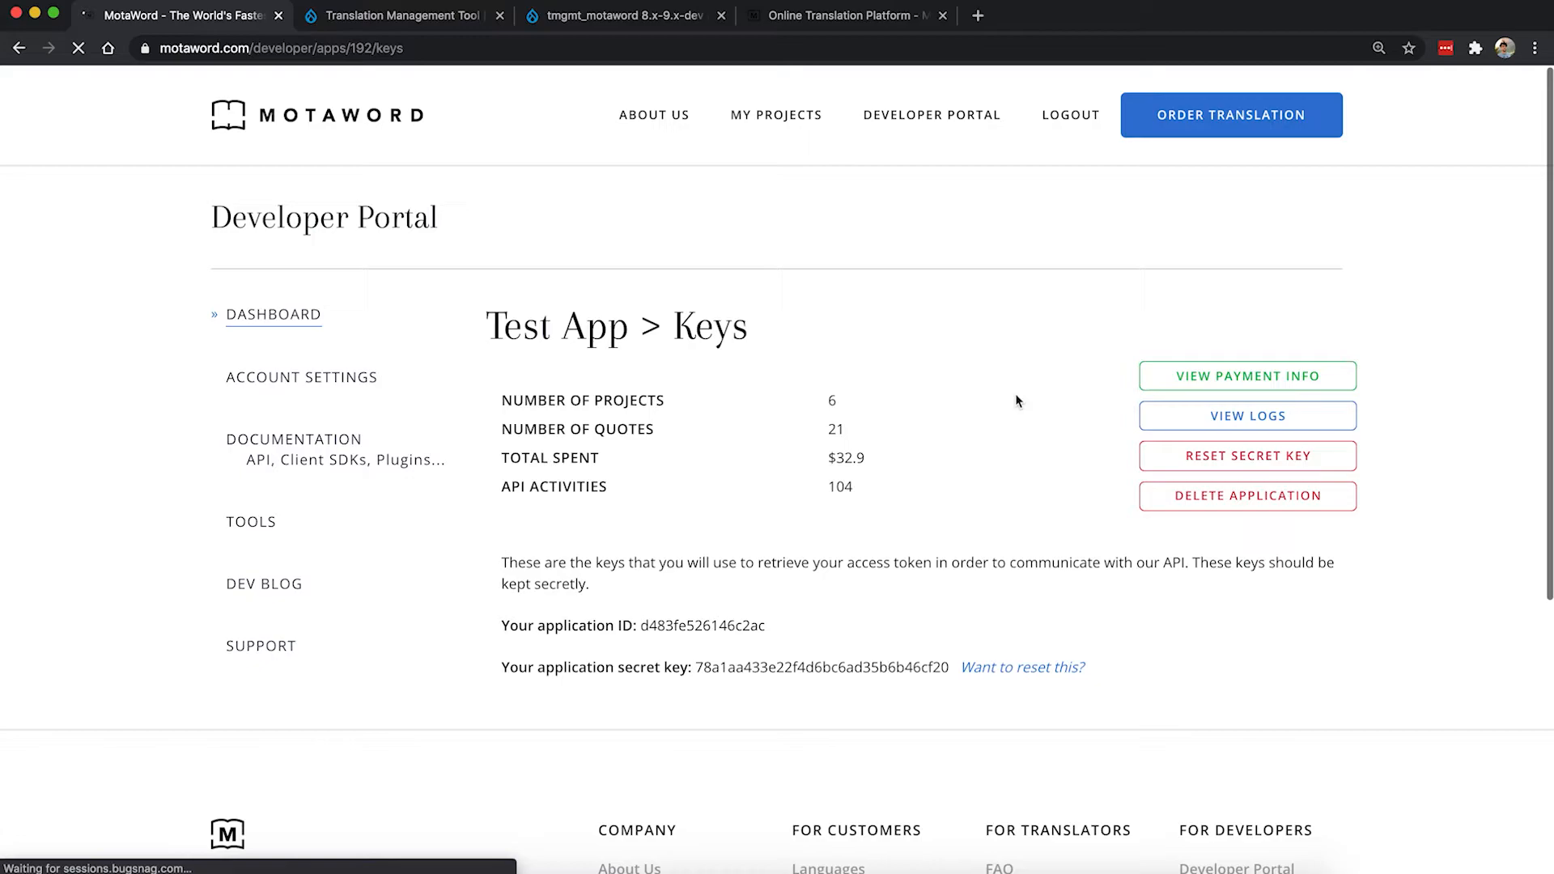
right_click(19, 48)
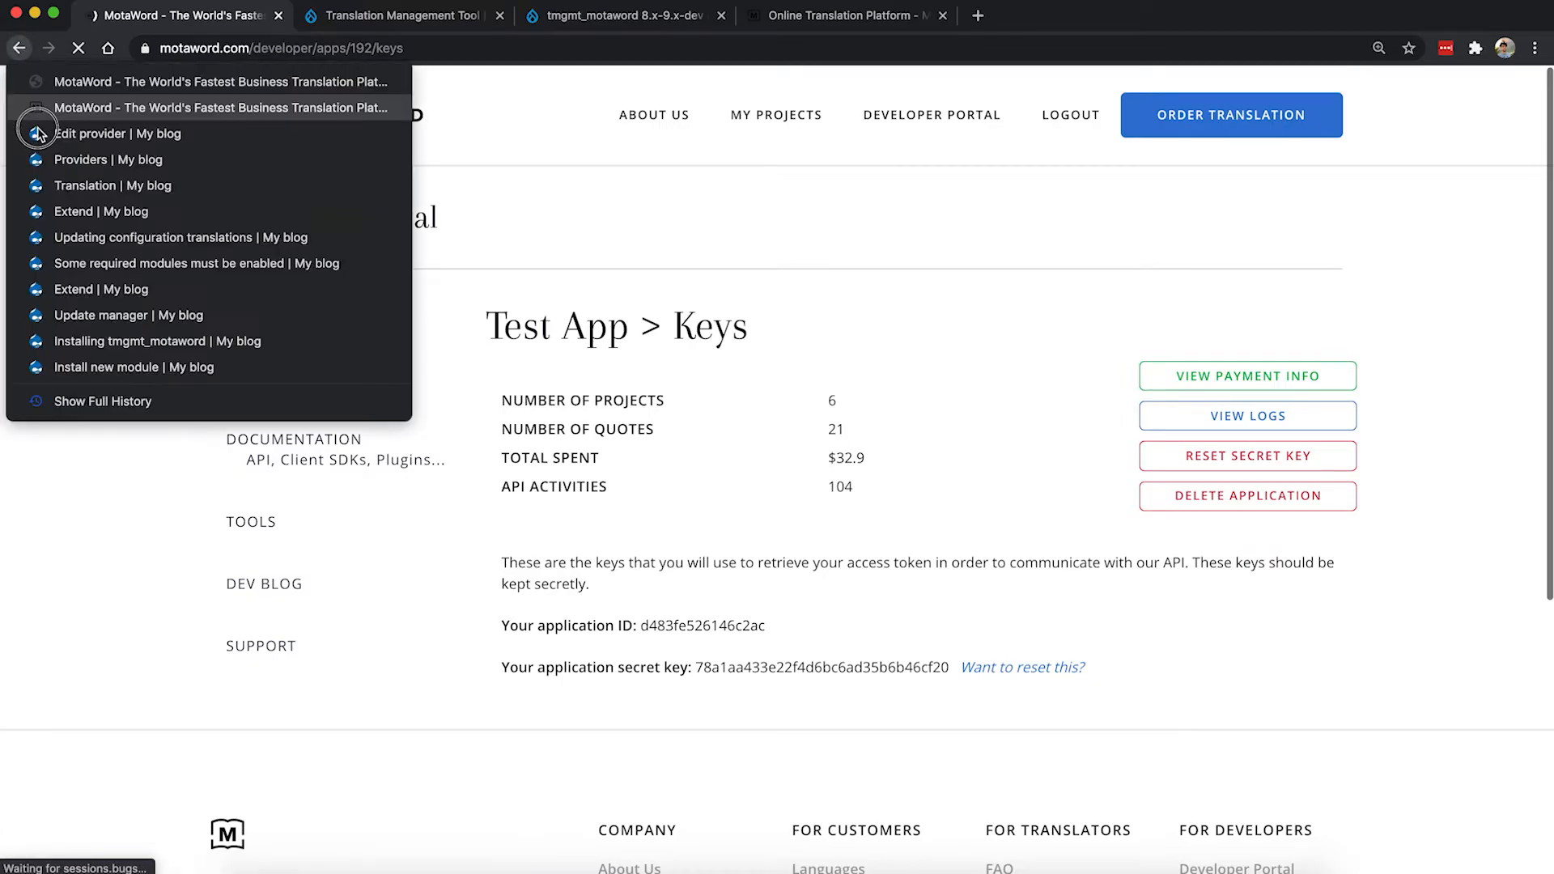
super+click(73, 137)
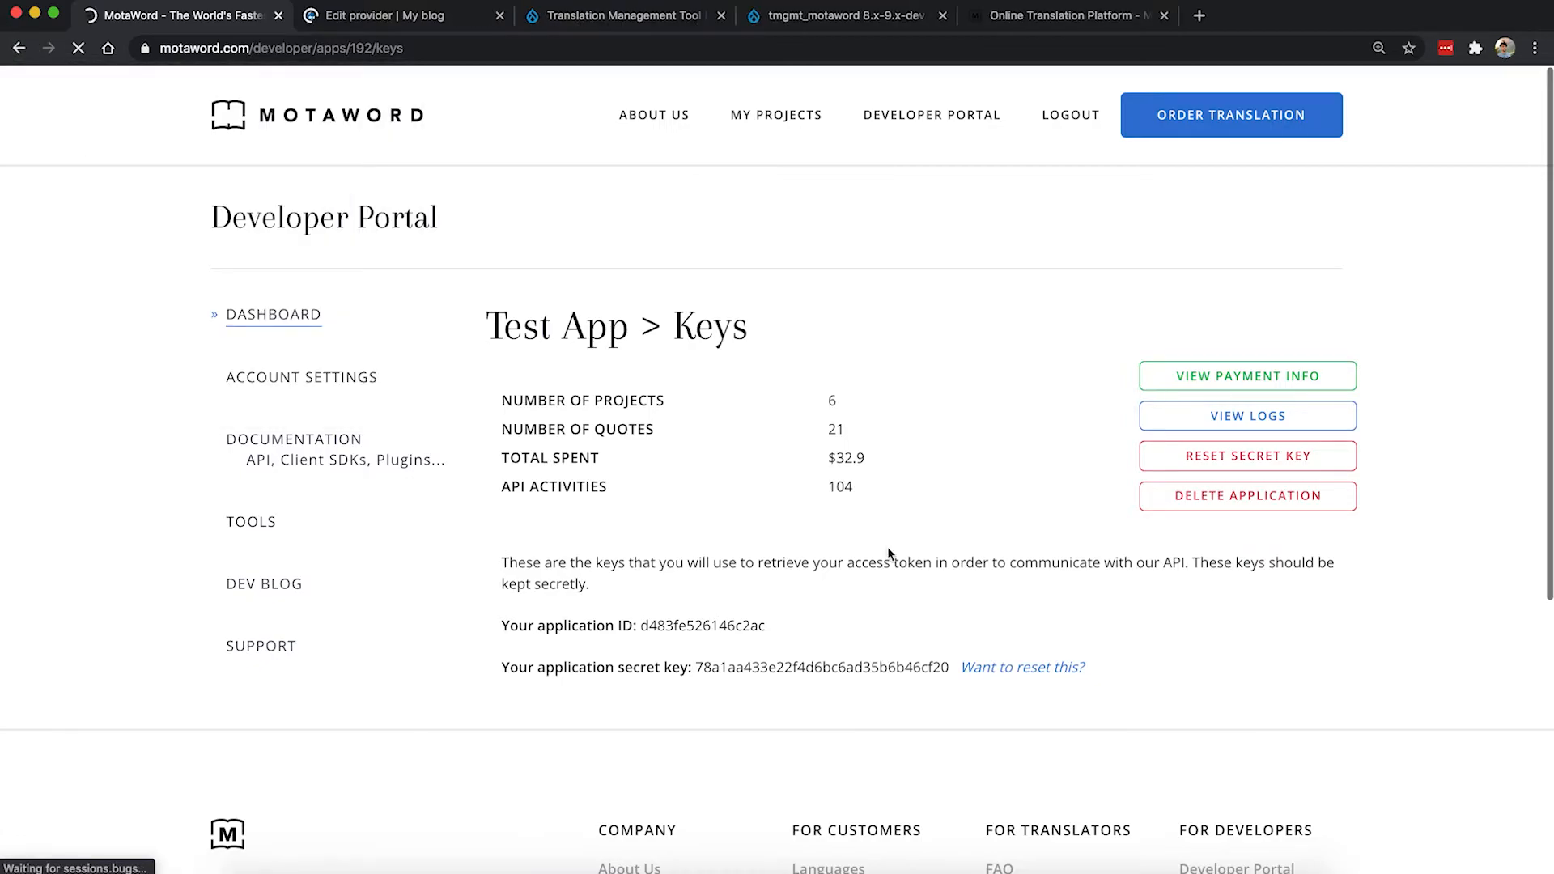
Step: Copy the Test App's application ID from the Developer Portal into the provider's MW API Client ID field
double_click(719, 632)
right_click(719, 632)
click(732, 652)
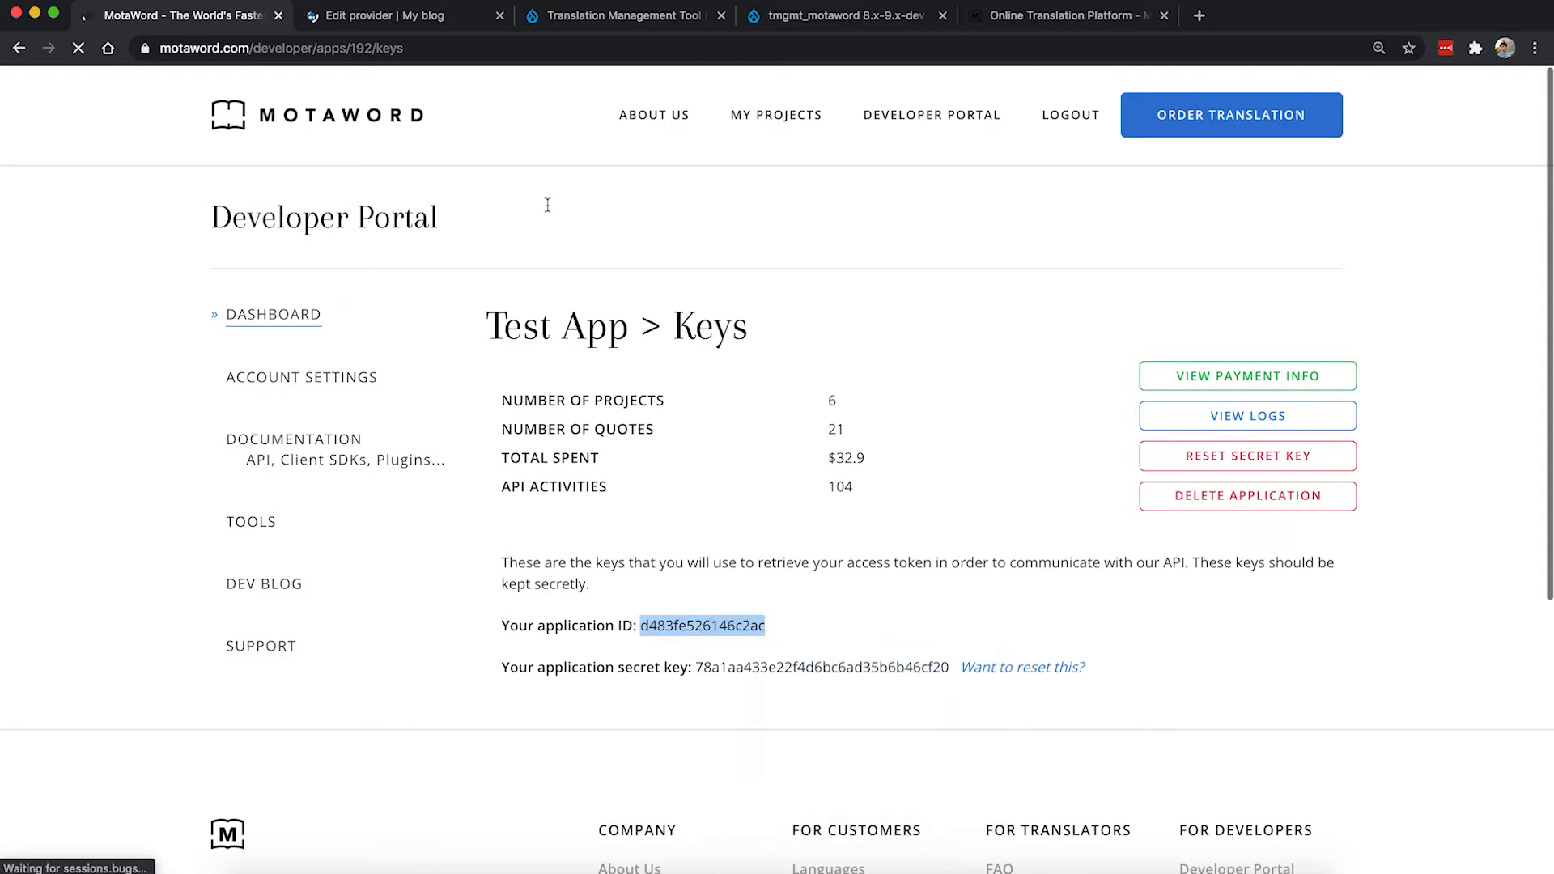
click(391, 18)
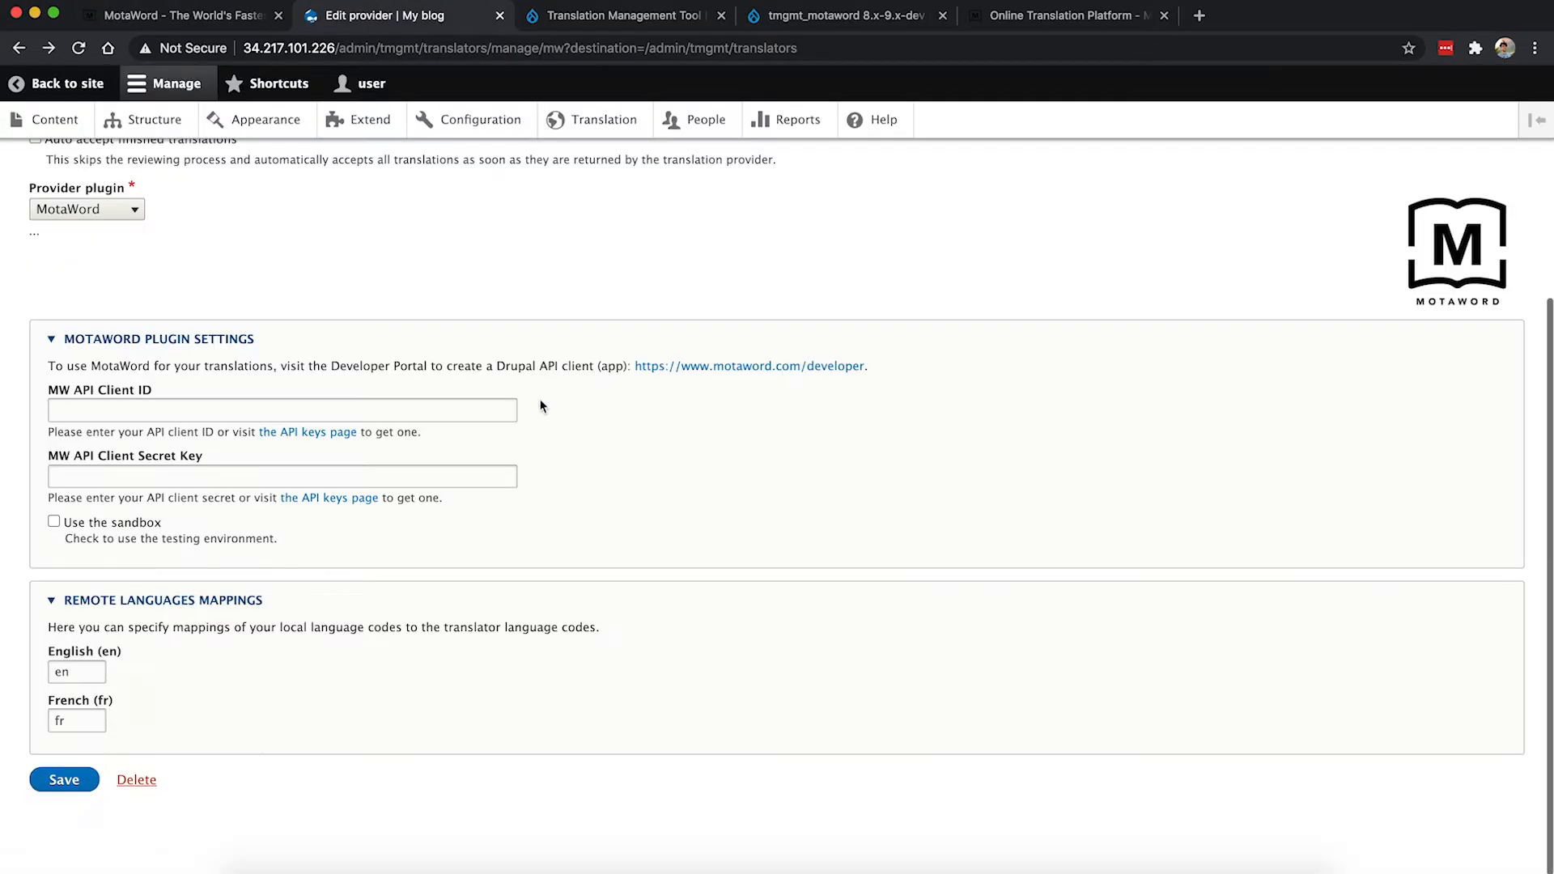
click(313, 415)
key(super+v)
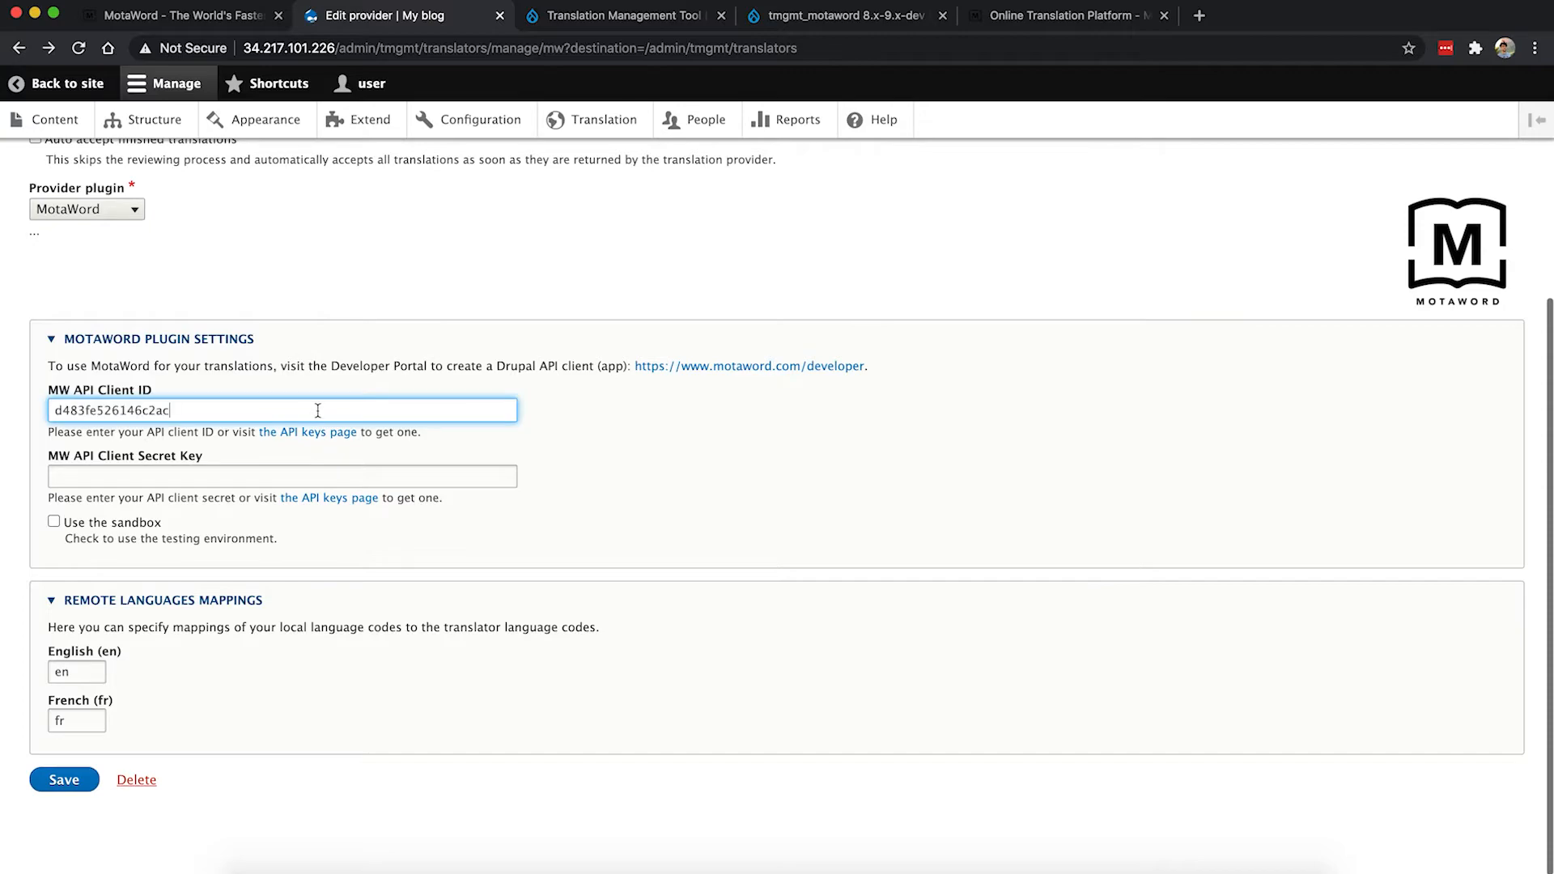
Step: Copy the Test App's application secret key into the provider's MW API Client Secret Key field, and save the provider
click(230, 17)
double_click(763, 667)
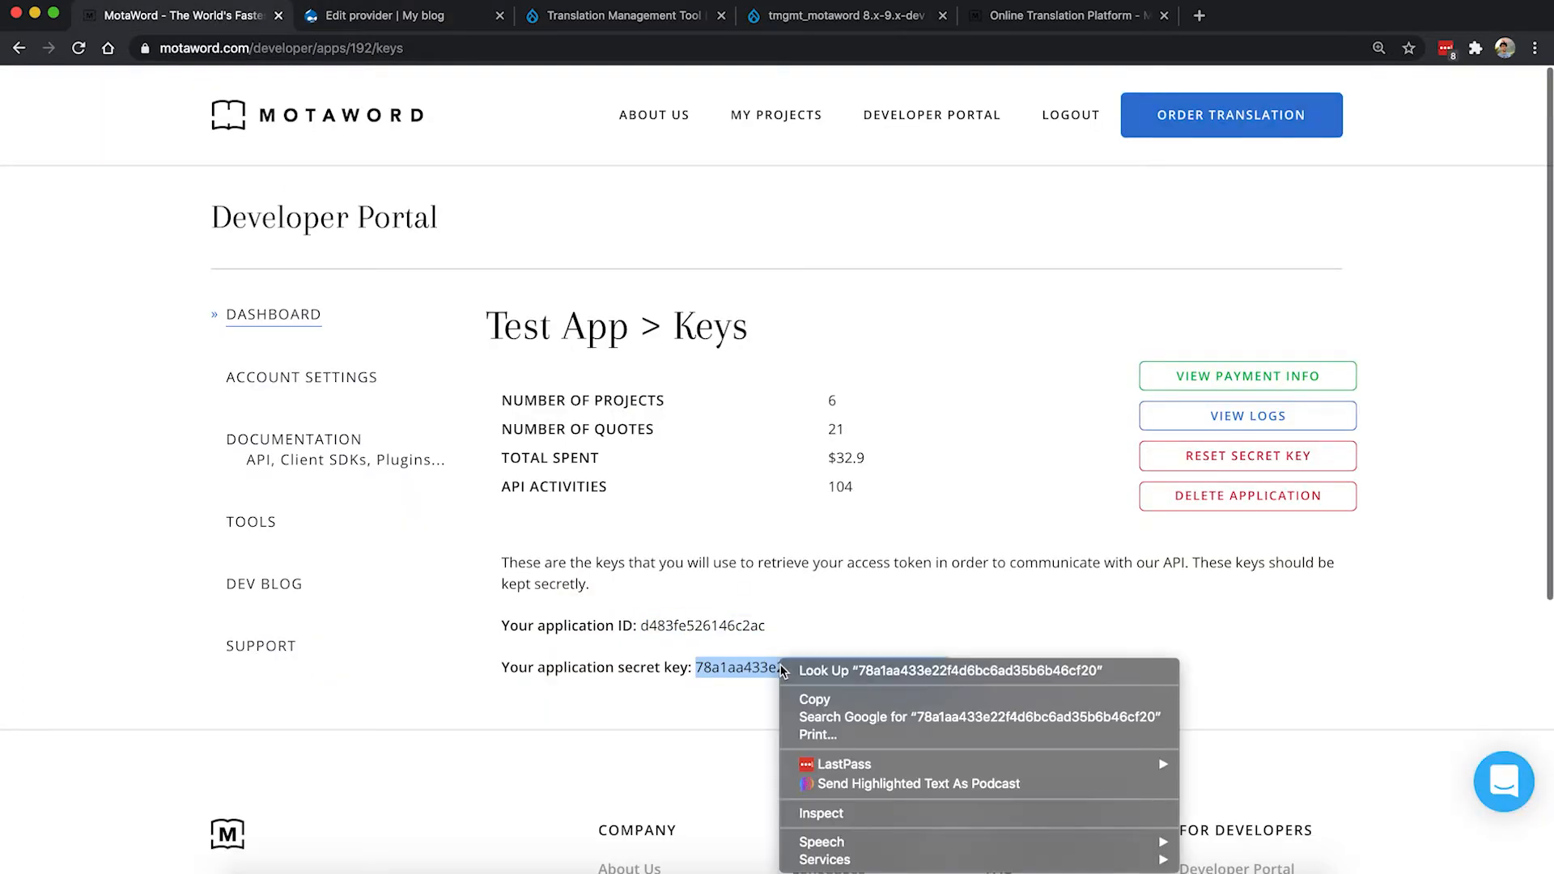
right_click(779, 665)
click(829, 707)
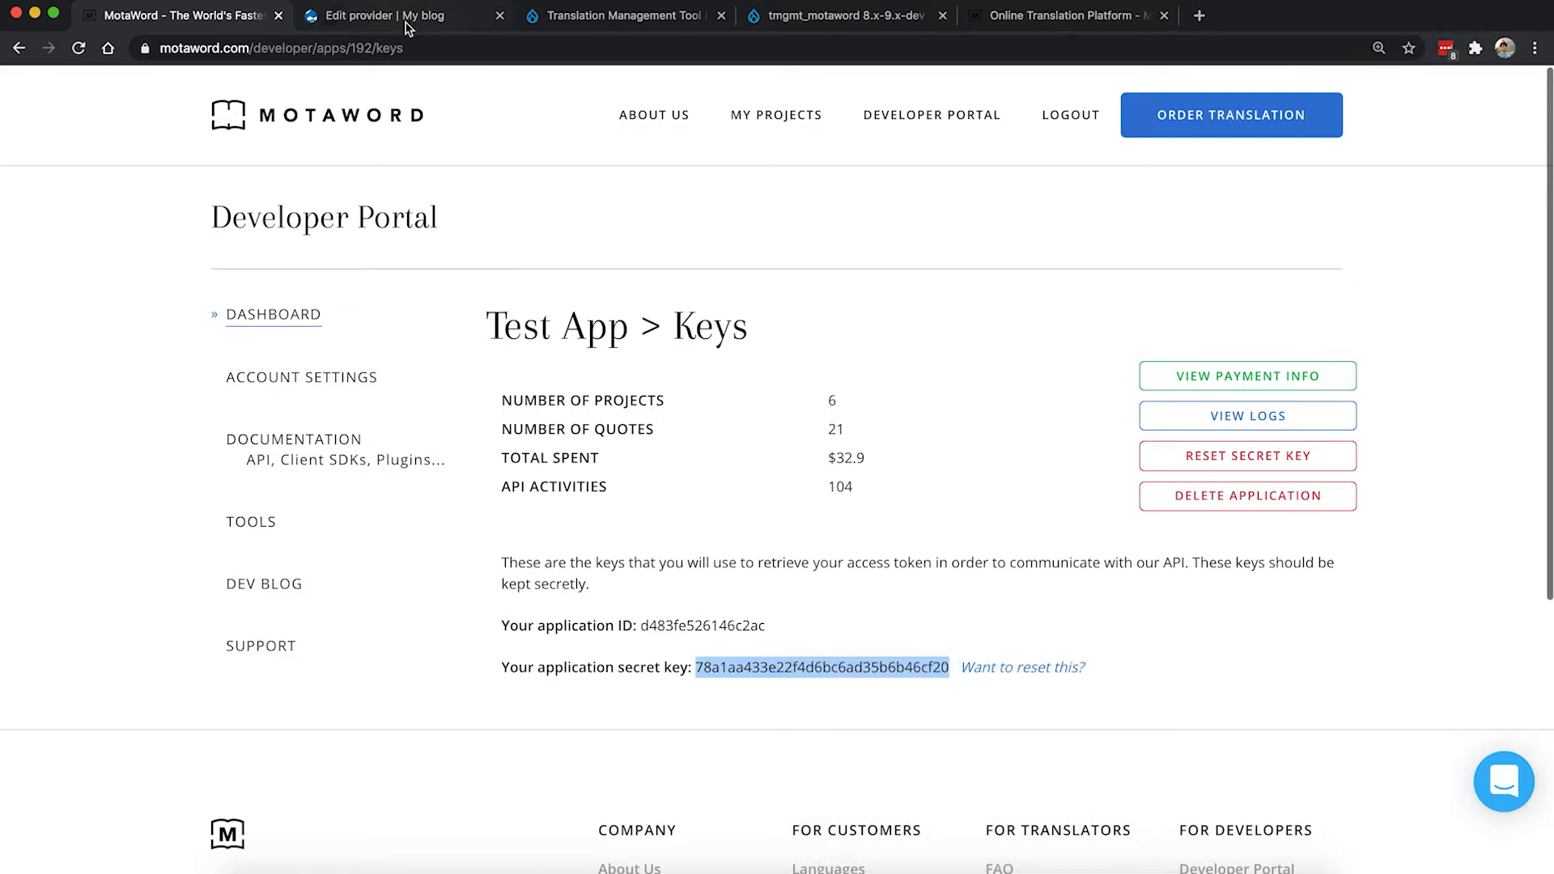
key(ctrl+Tab)
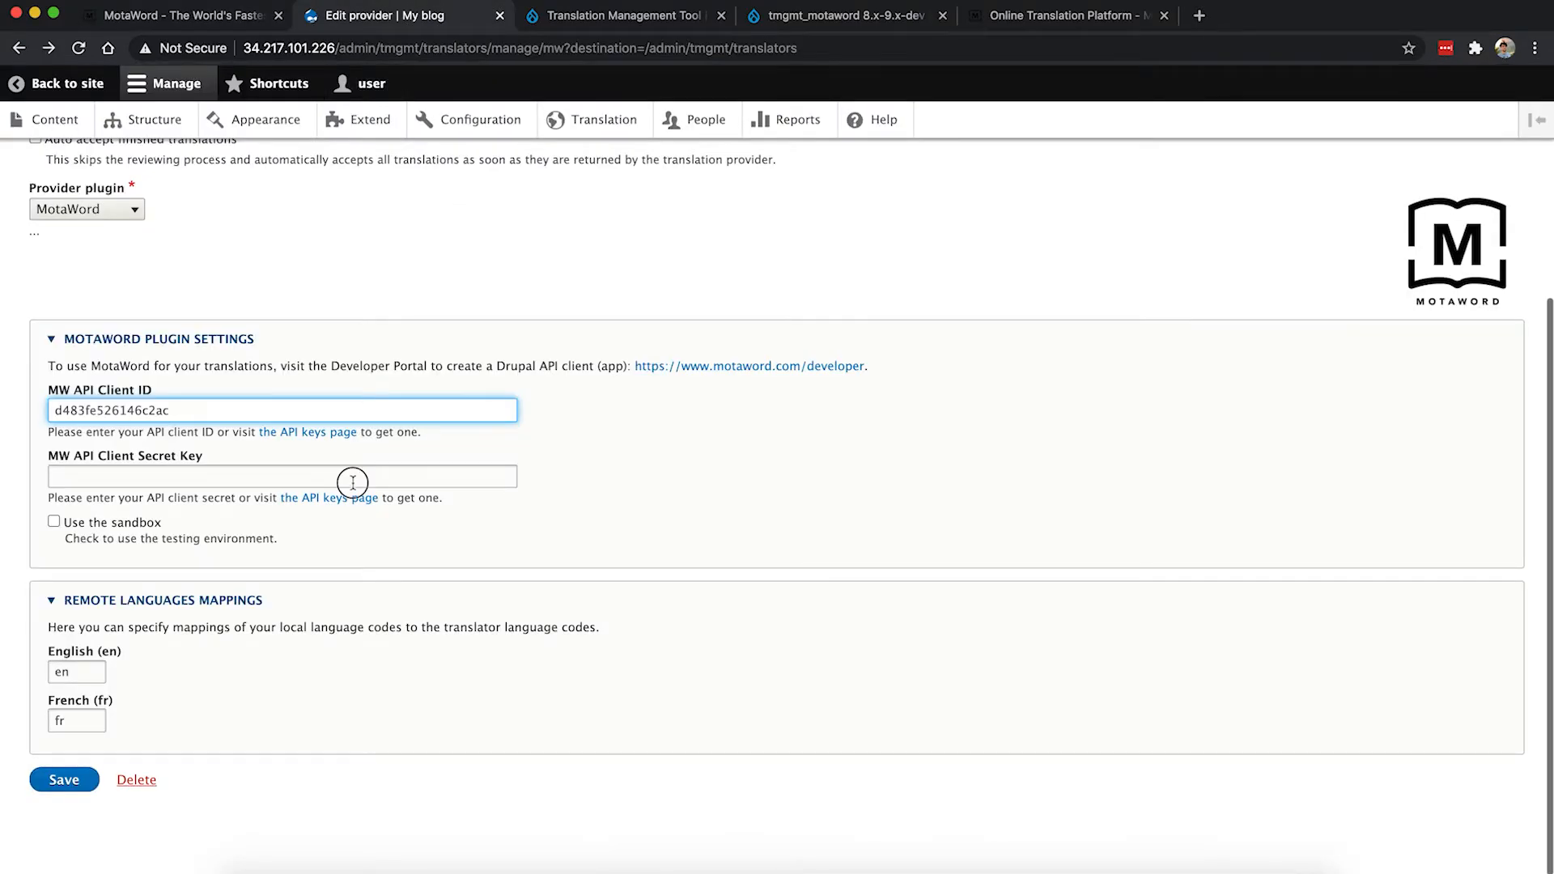
click(353, 481)
key(super+v)
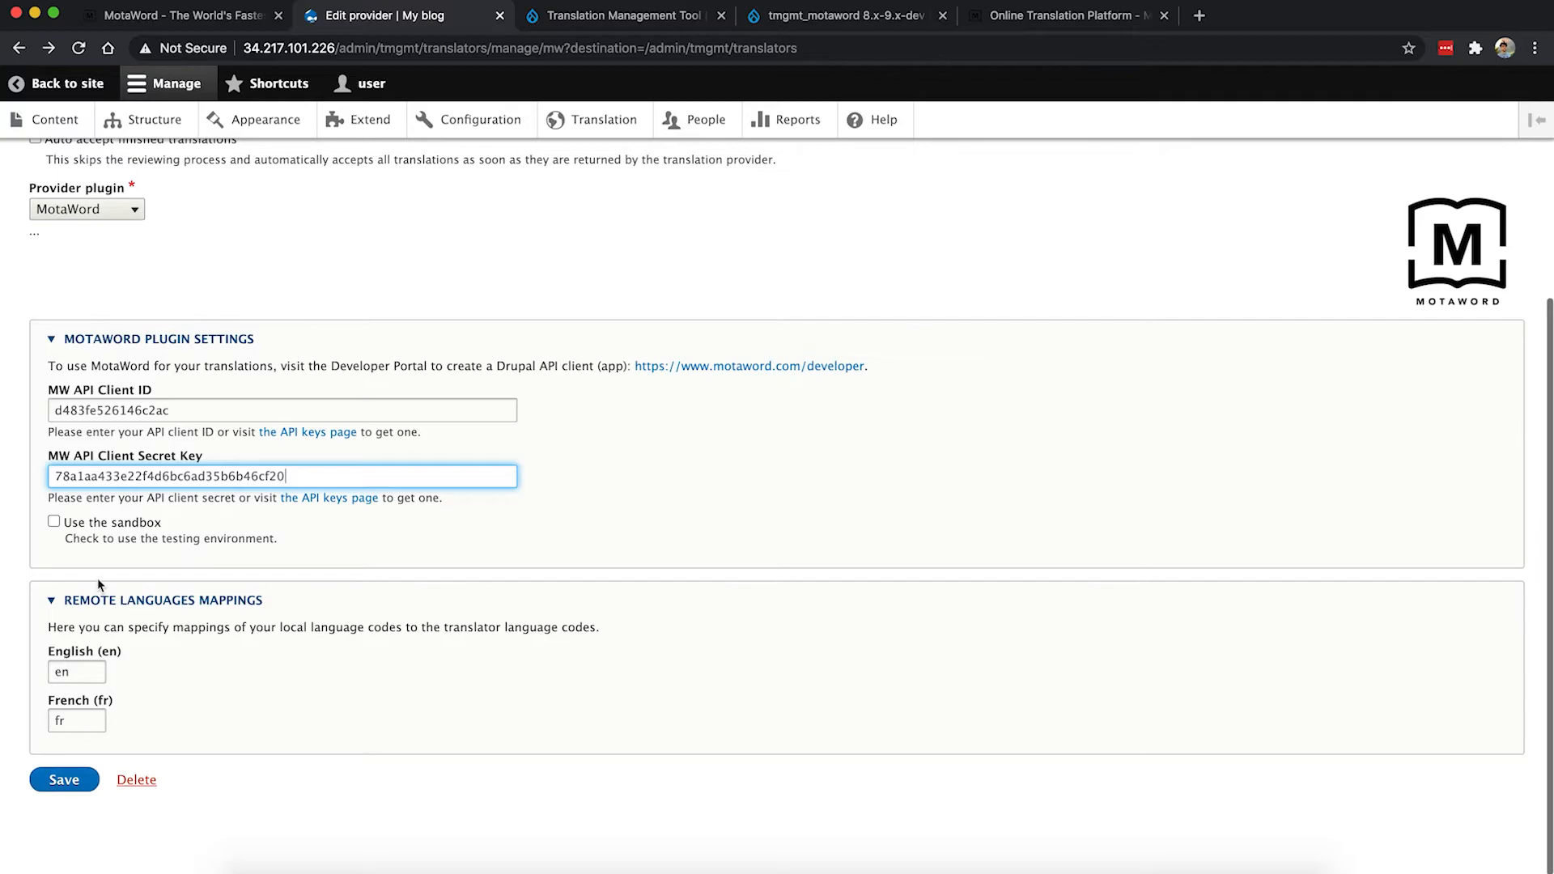
click(65, 781)
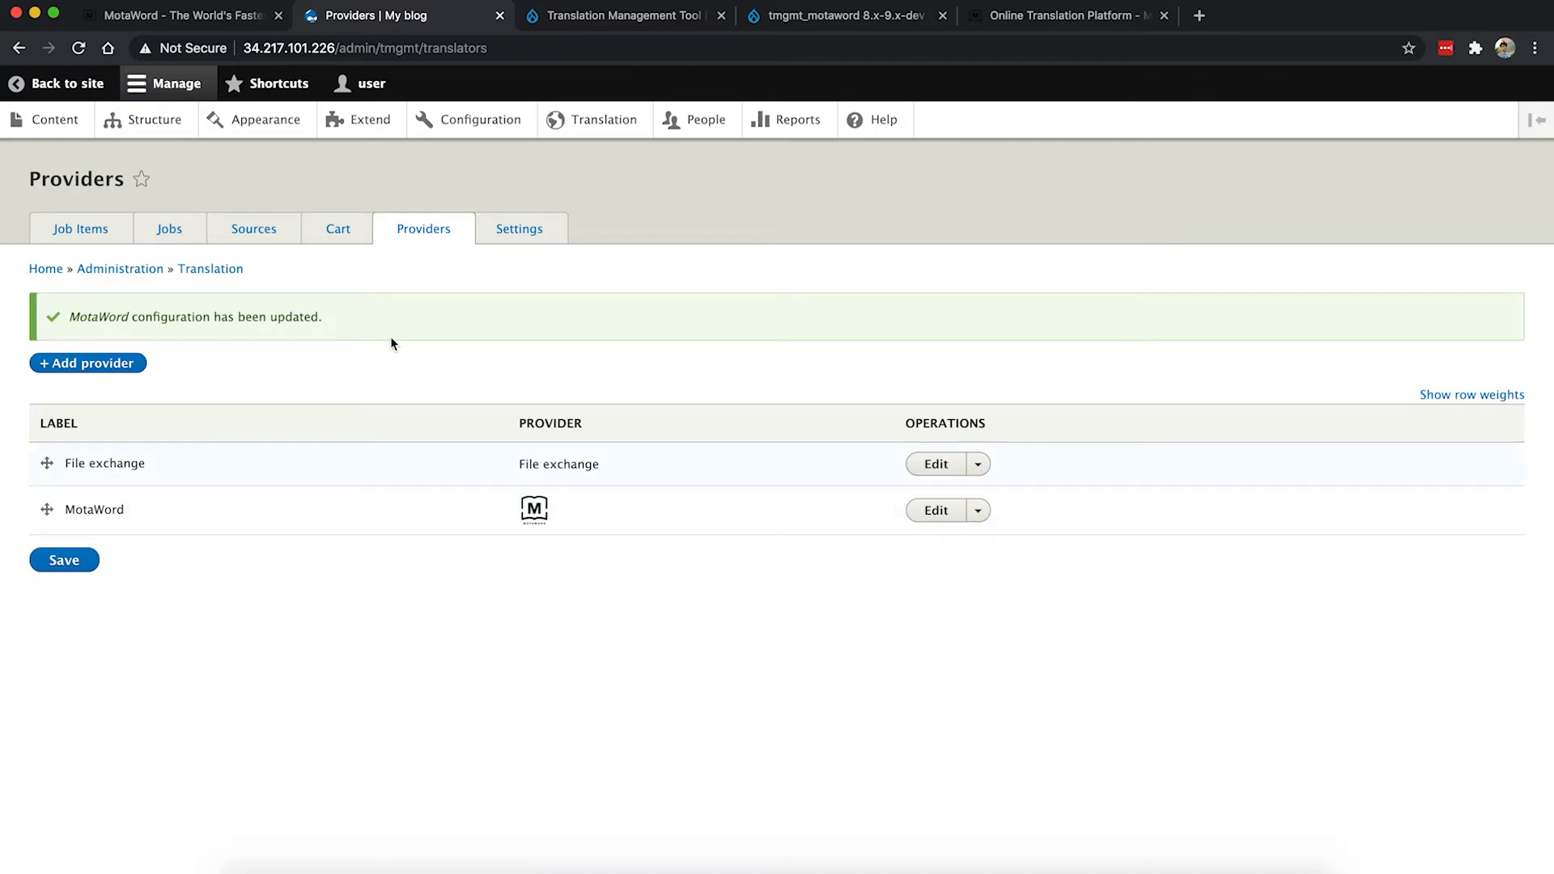
Step: View the About us article from the site's content list, and check how it appears on the blog's home page
click(46, 124)
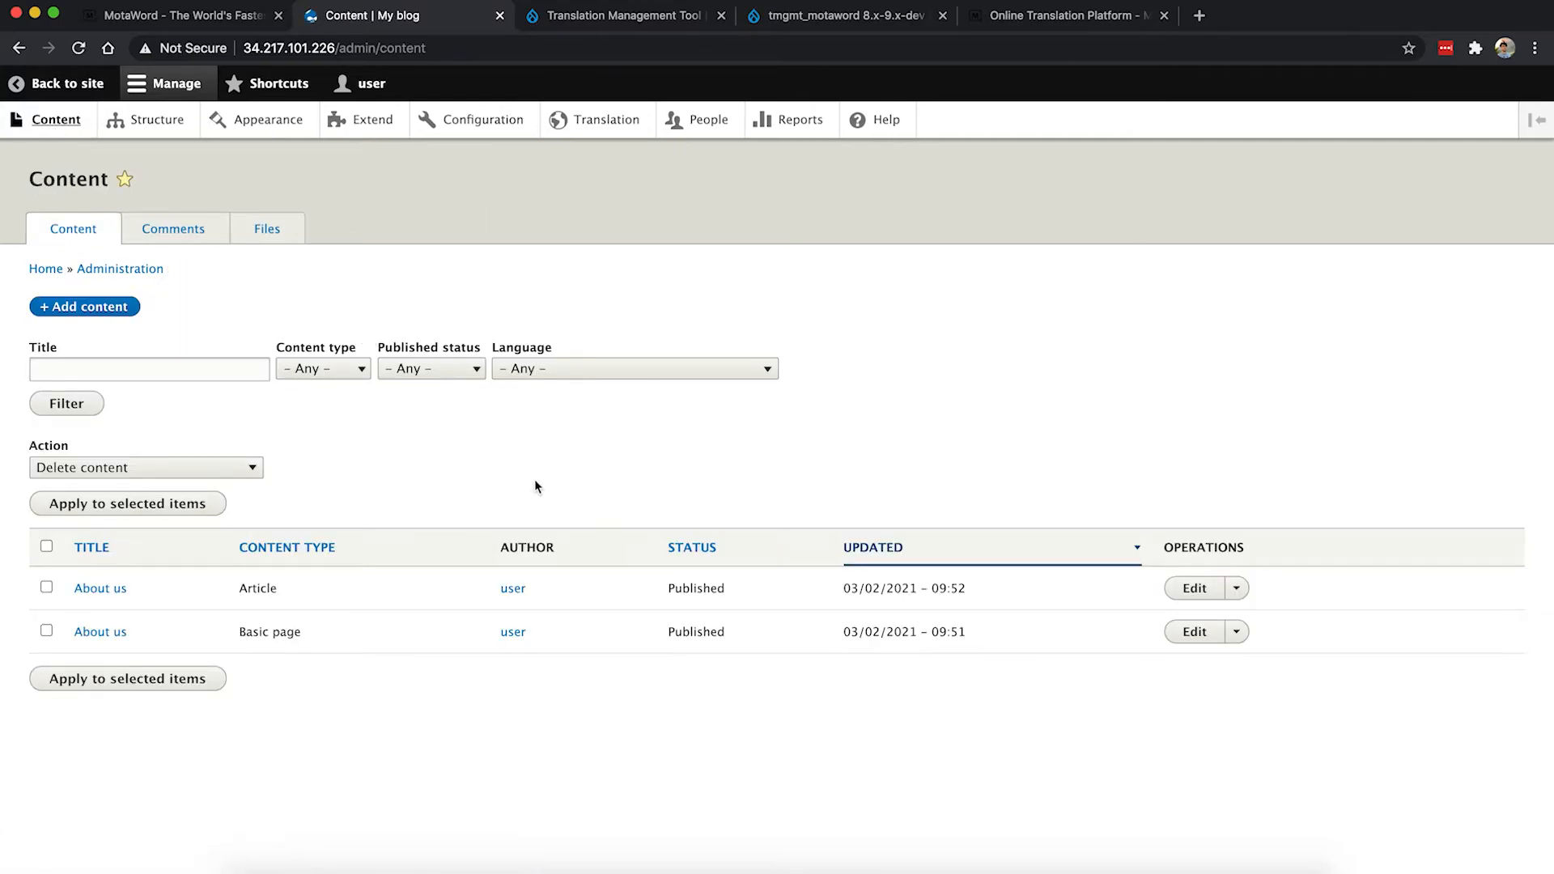
click(119, 588)
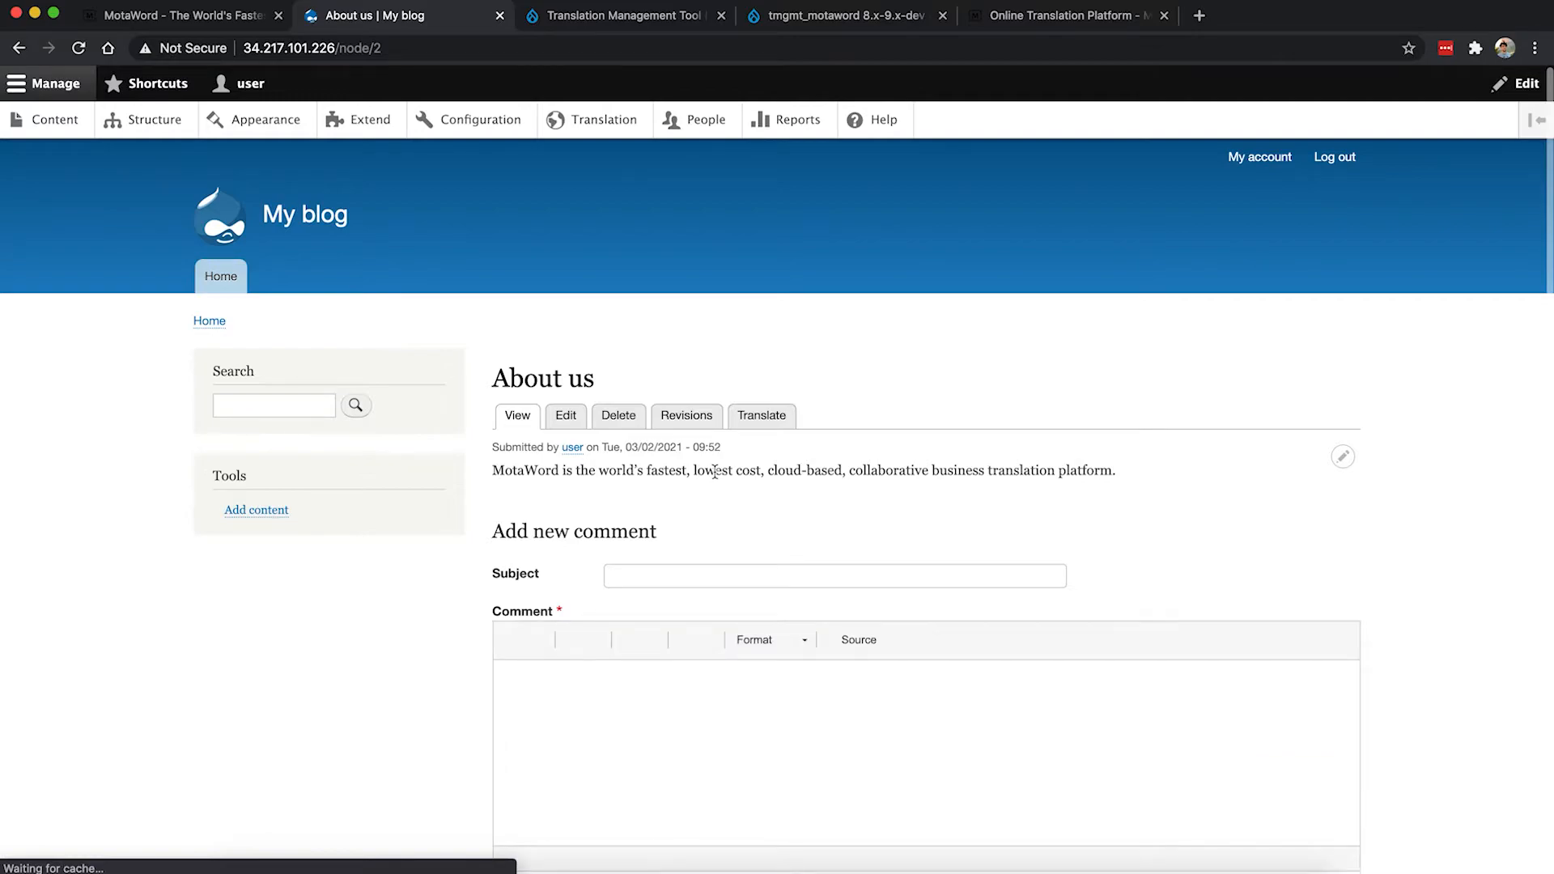
click(317, 222)
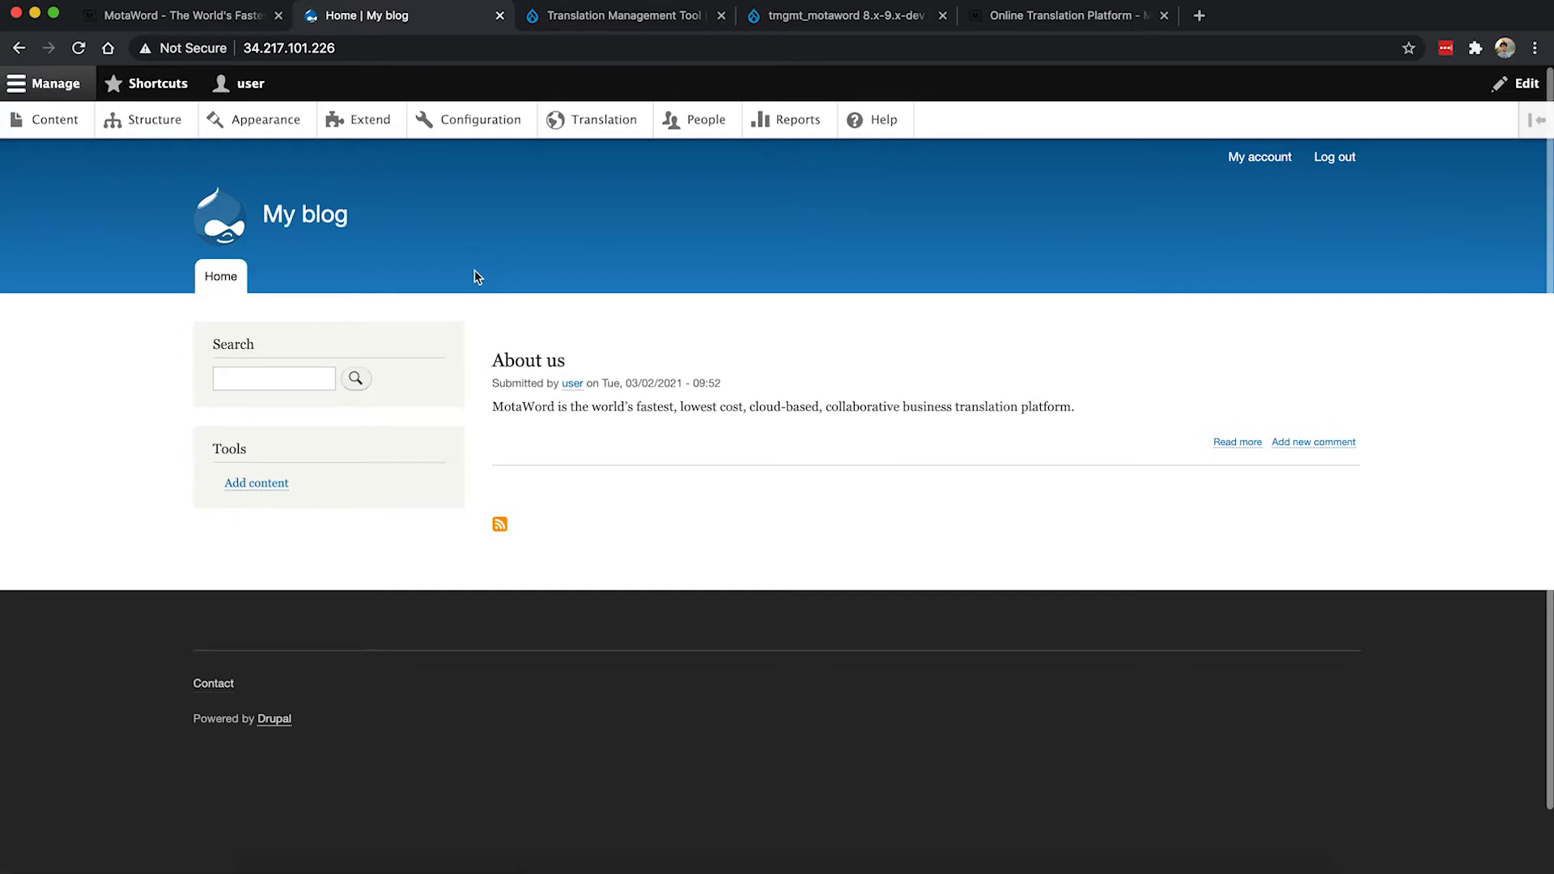
Step: Request a French translation of the About us article from the translation sources, and choose MotaWord as the job's provider
click(582, 126)
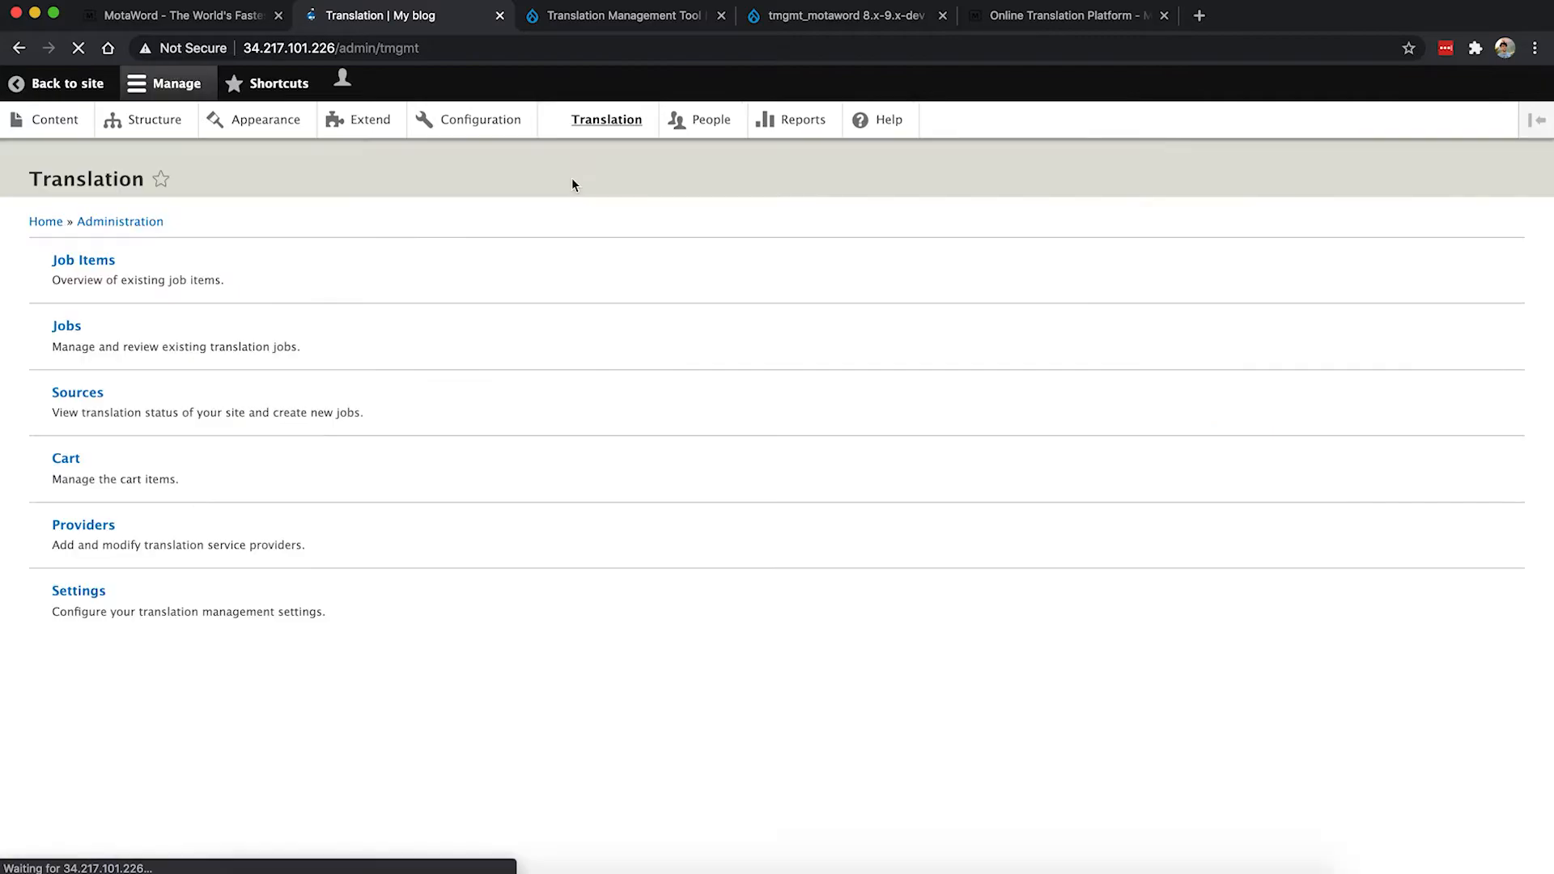
click(95, 395)
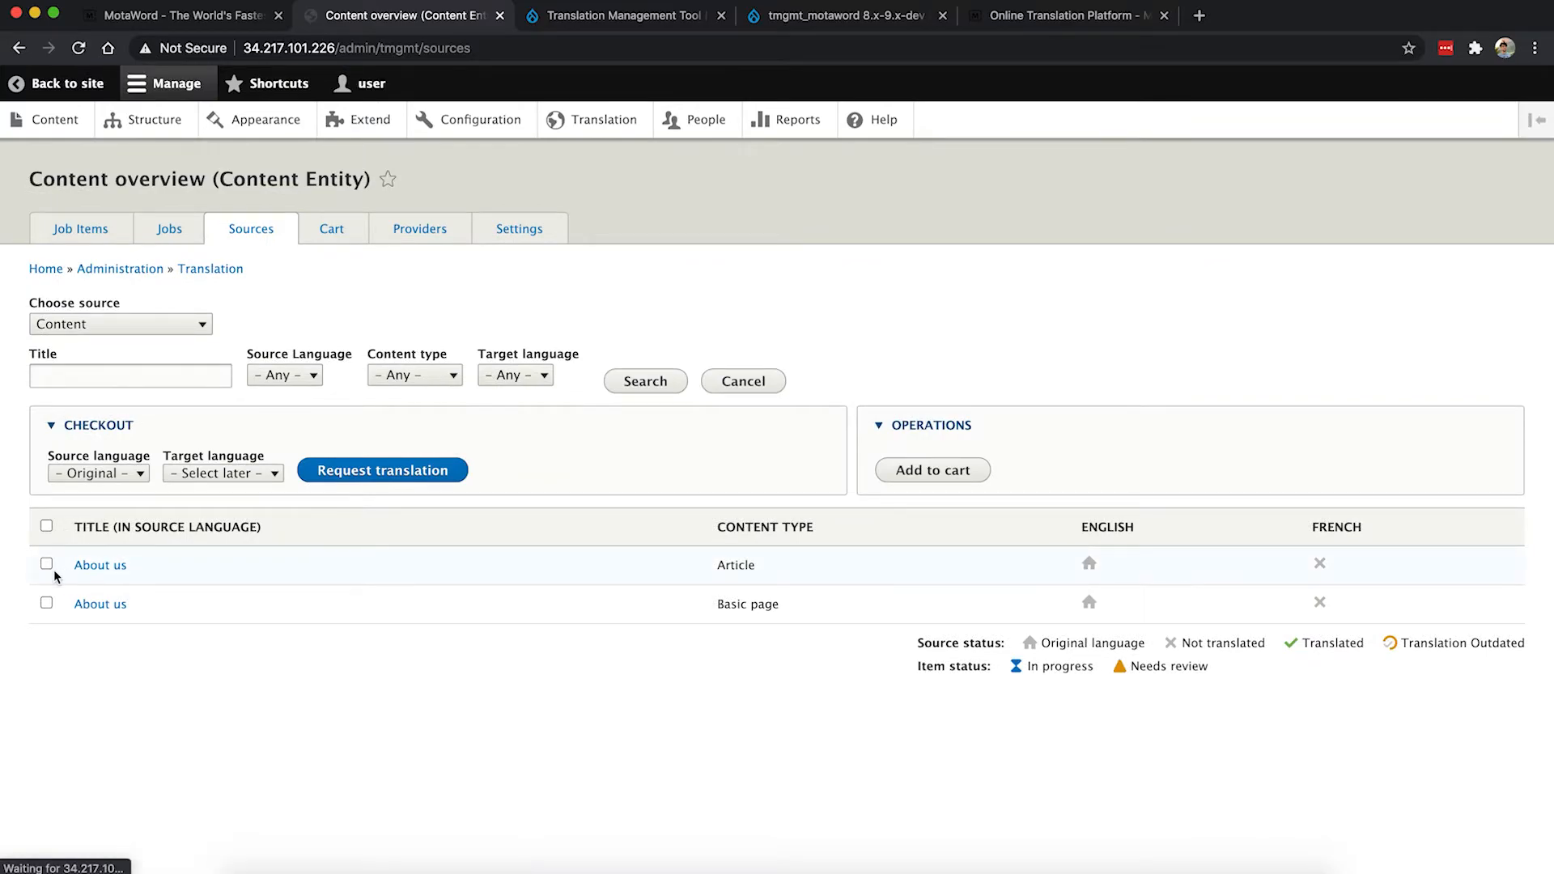
click(46, 565)
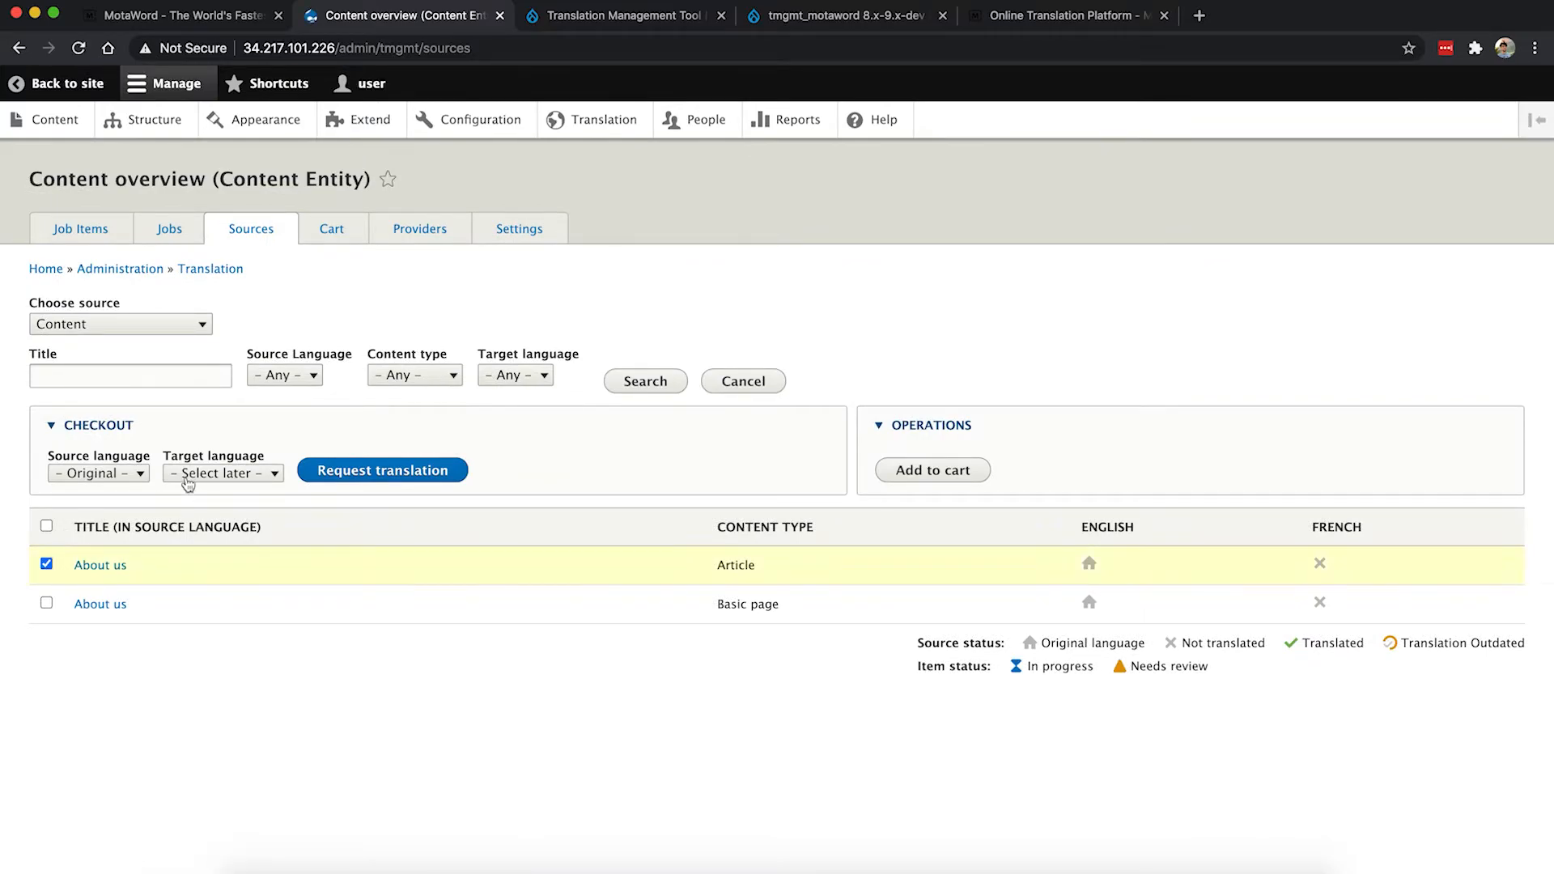
click(229, 476)
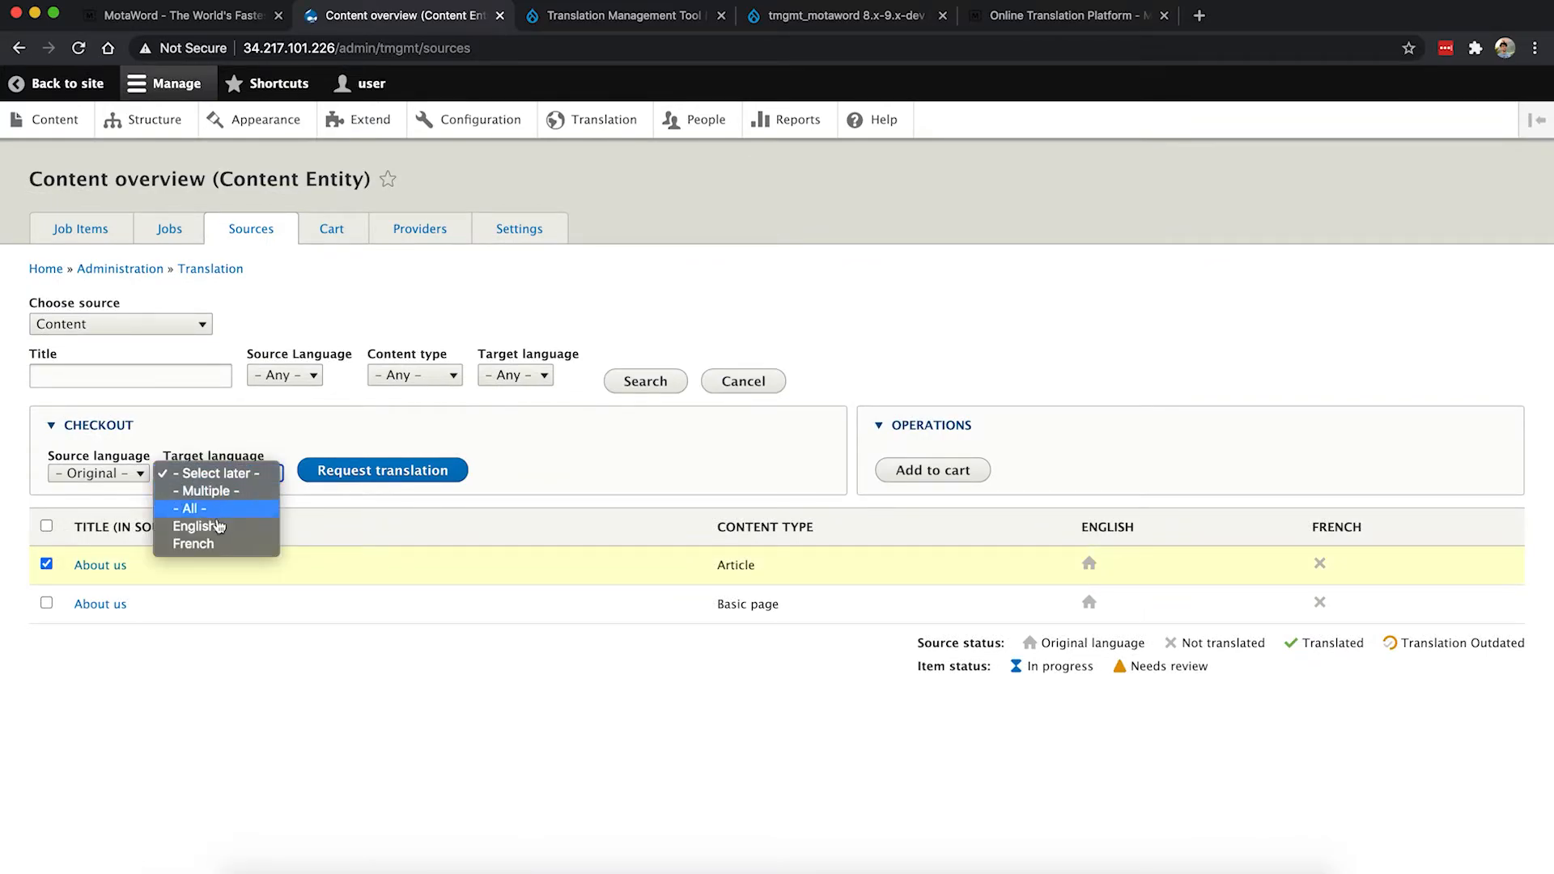
click(203, 545)
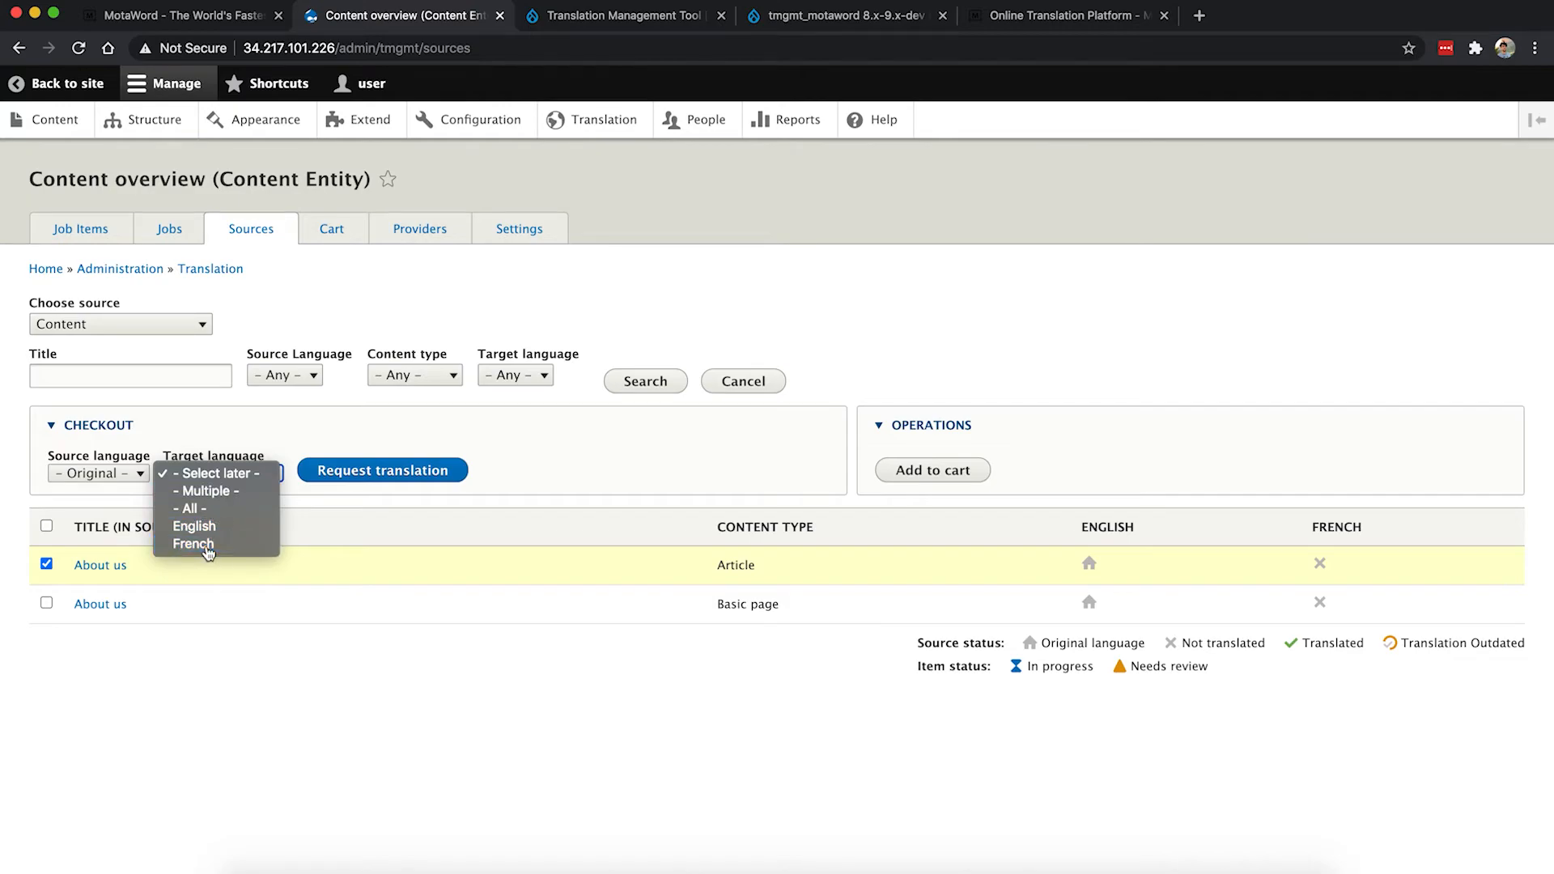
click(355, 478)
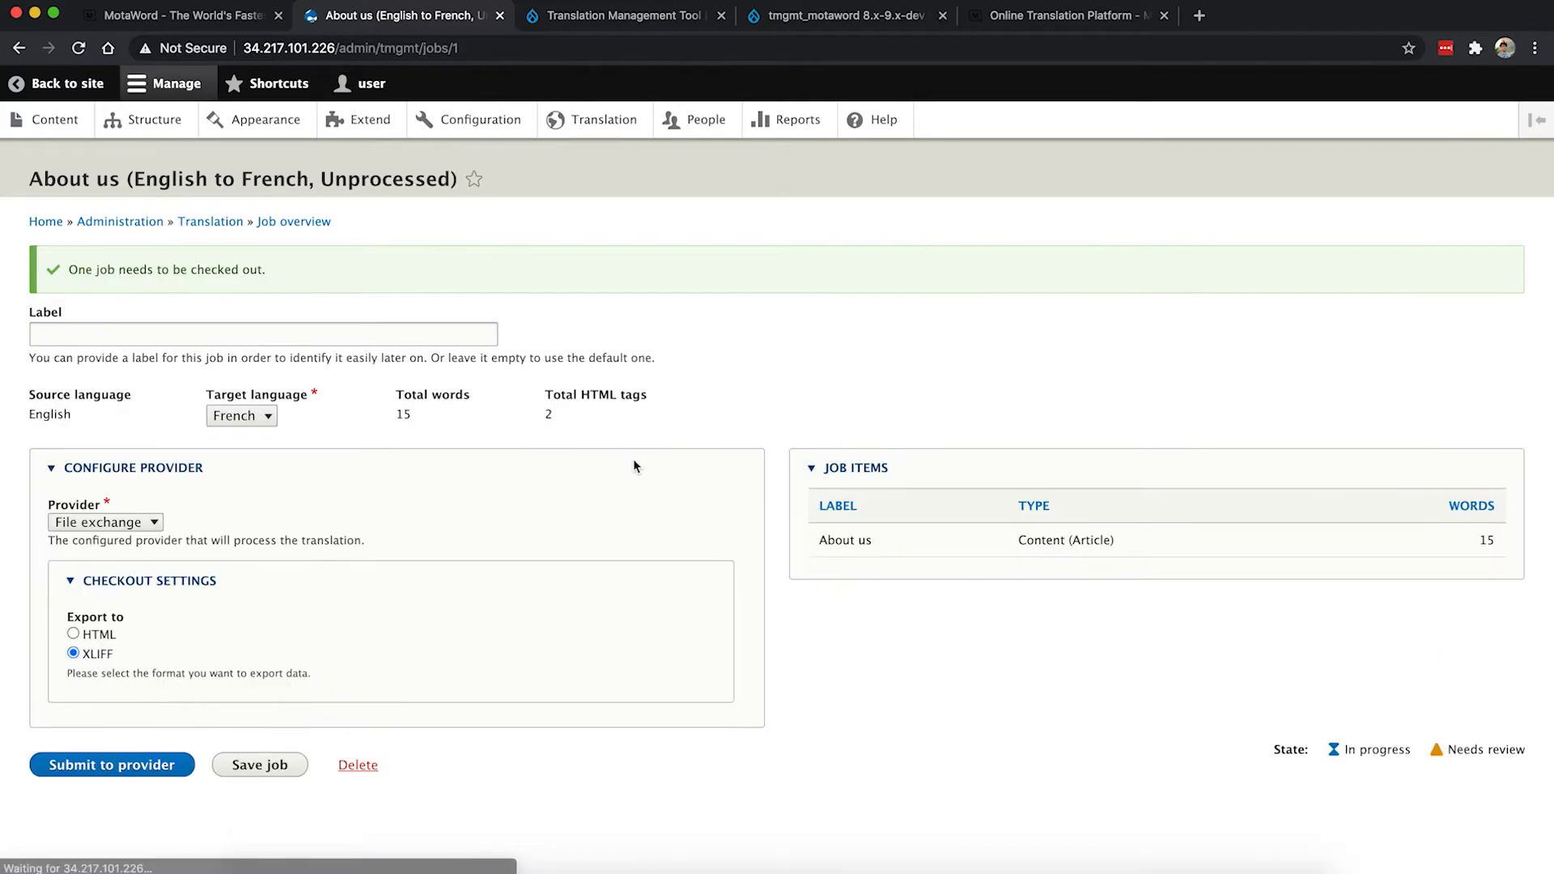
click(130, 523)
click(123, 538)
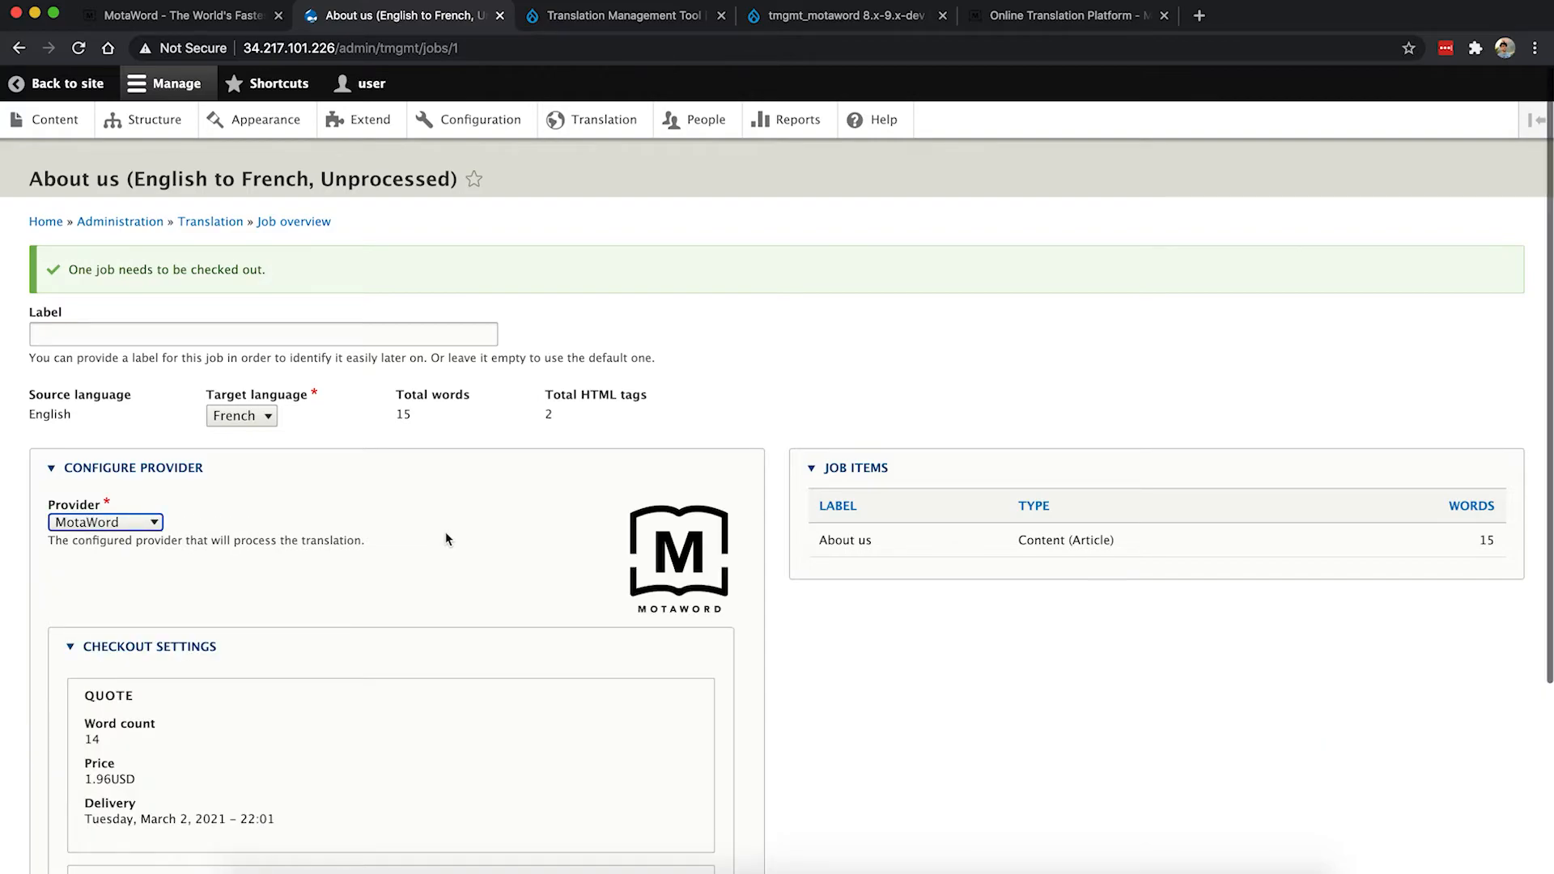
Step: Submit the About us job to the MotaWord provider, and view the submitted job's messages from the job overview
scroll(445, 532, down, 5)
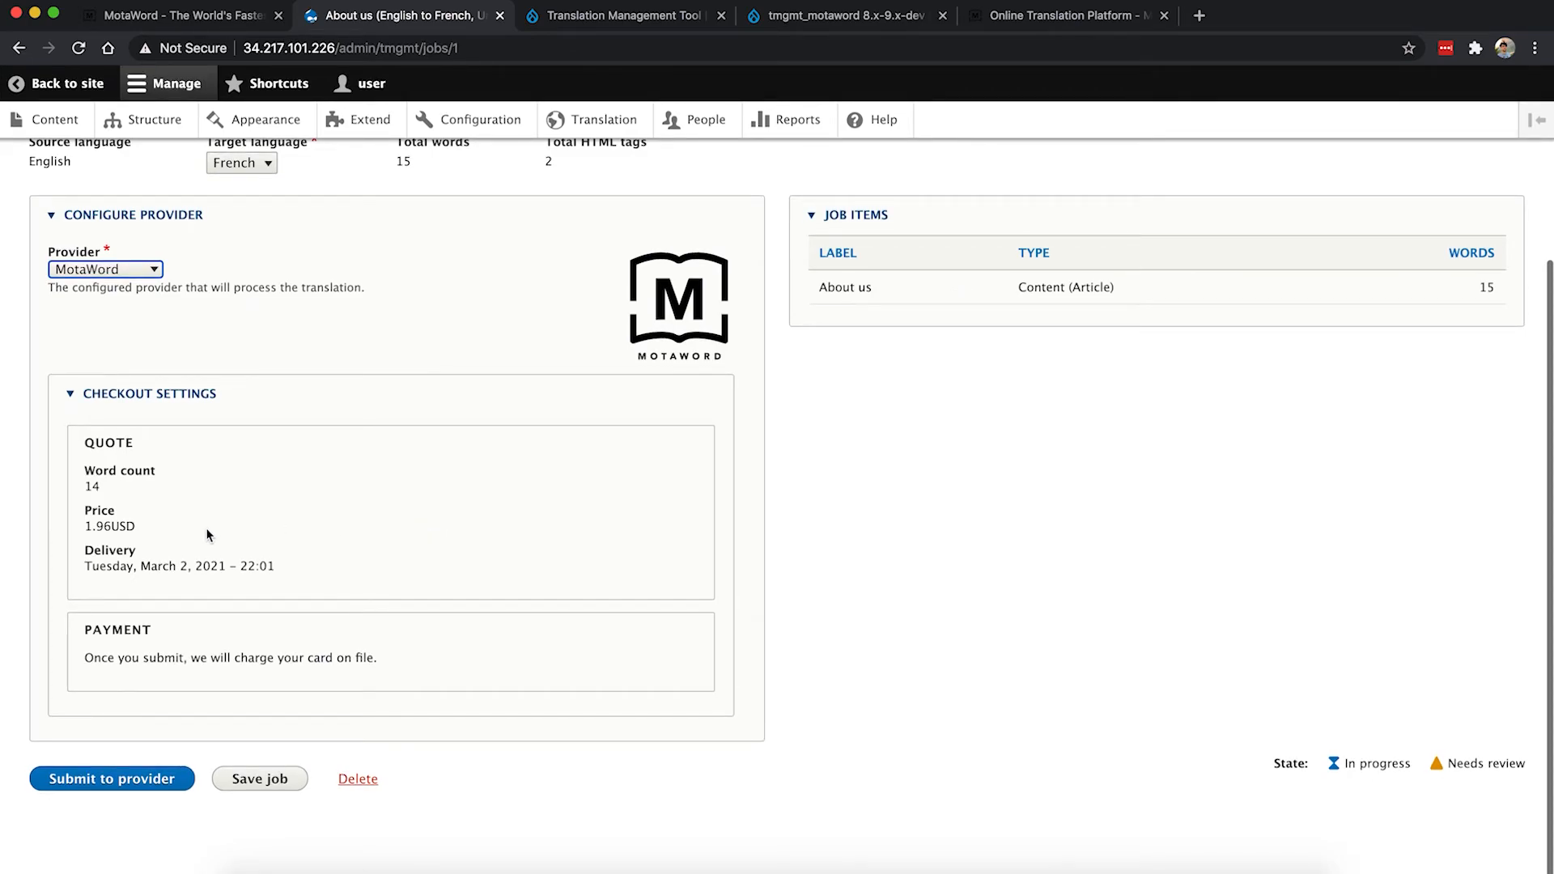
click(122, 780)
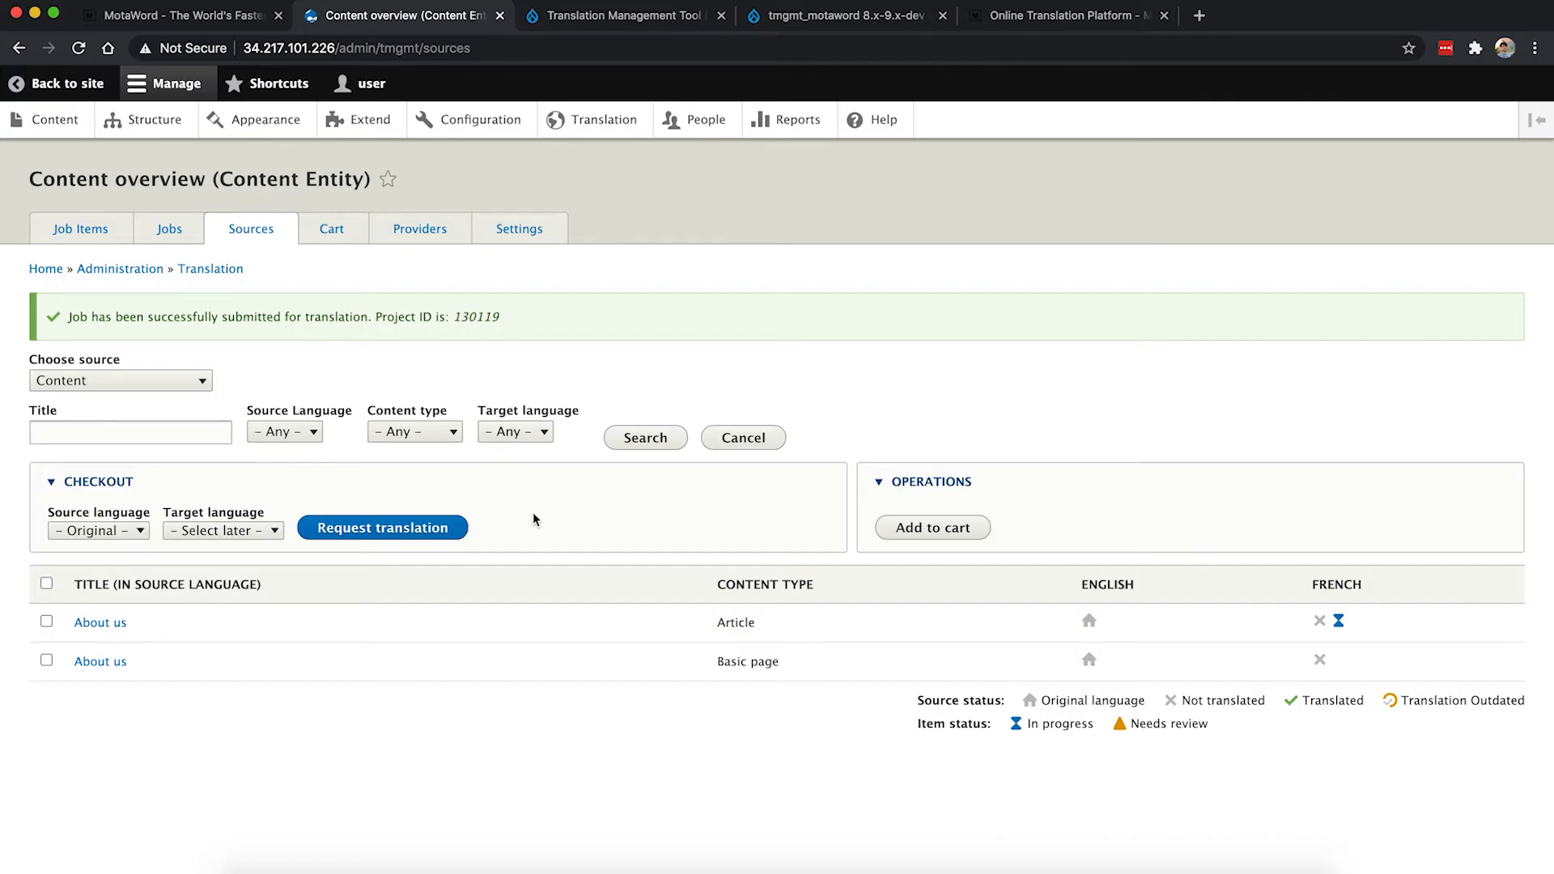
click(169, 232)
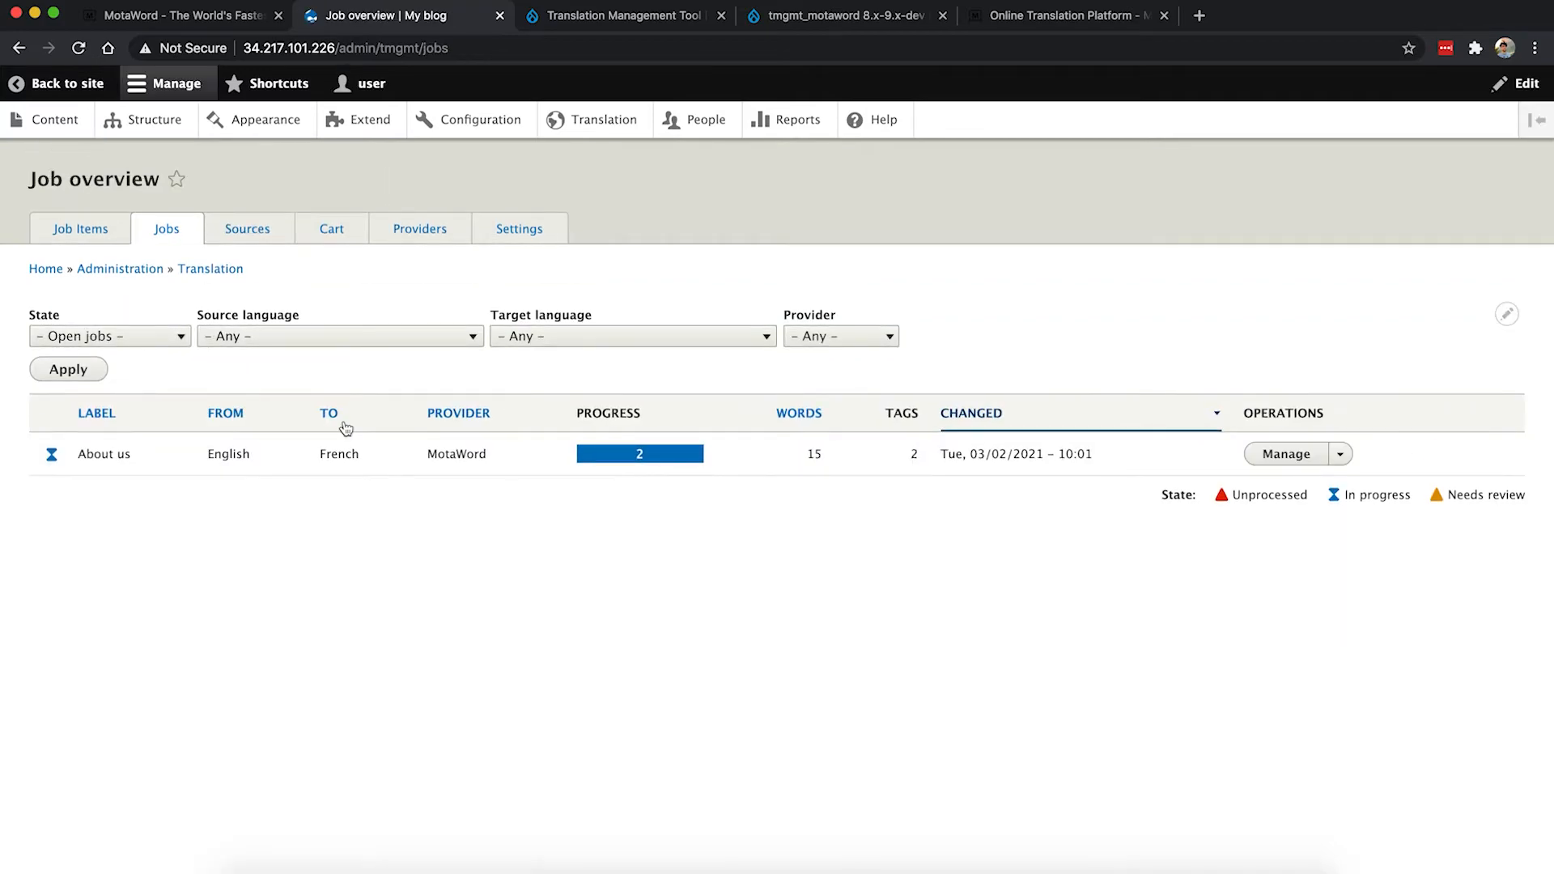
click(1284, 454)
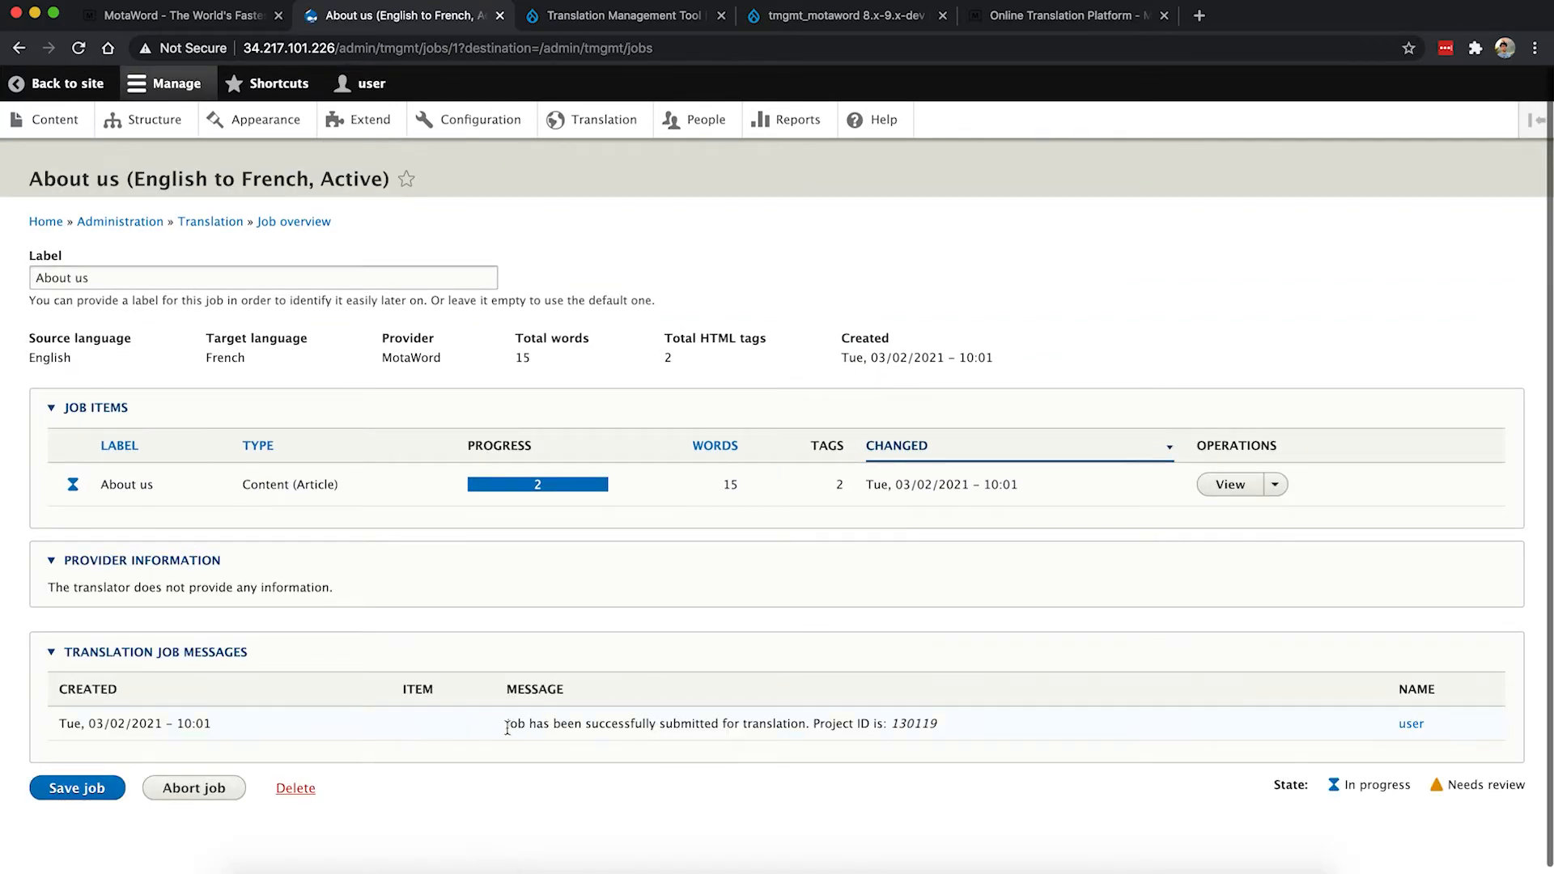
drag(508, 725, 971, 729)
click(972, 729)
Step: Copy the project ID from the job message, and find the matching ongoing project among the MotaWord site's projects
click(1056, 16)
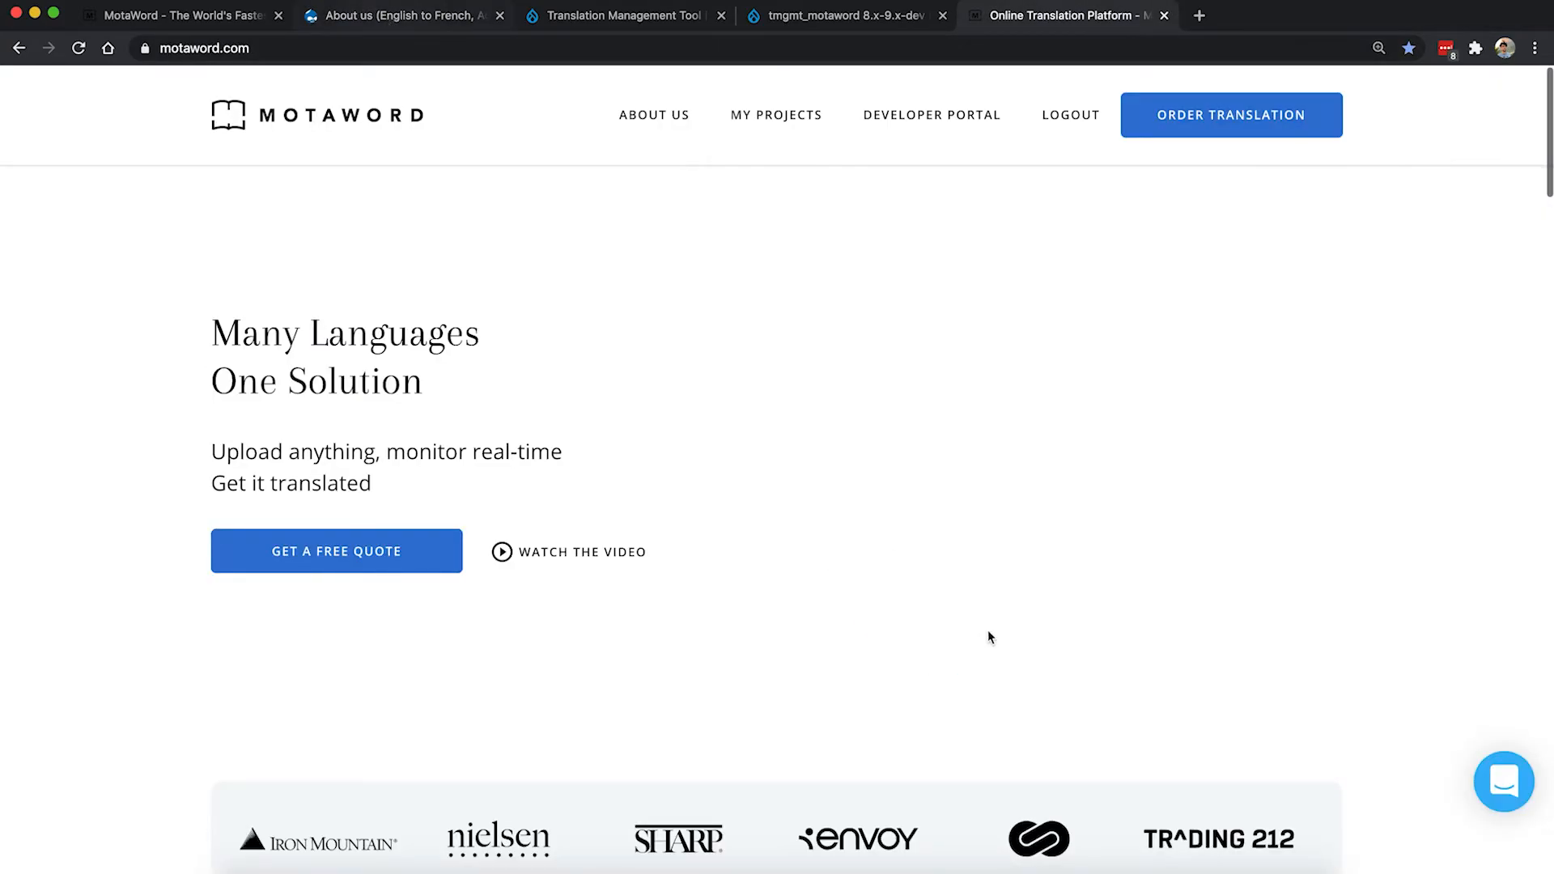
click(398, 15)
double_click(915, 724)
right_click(922, 724)
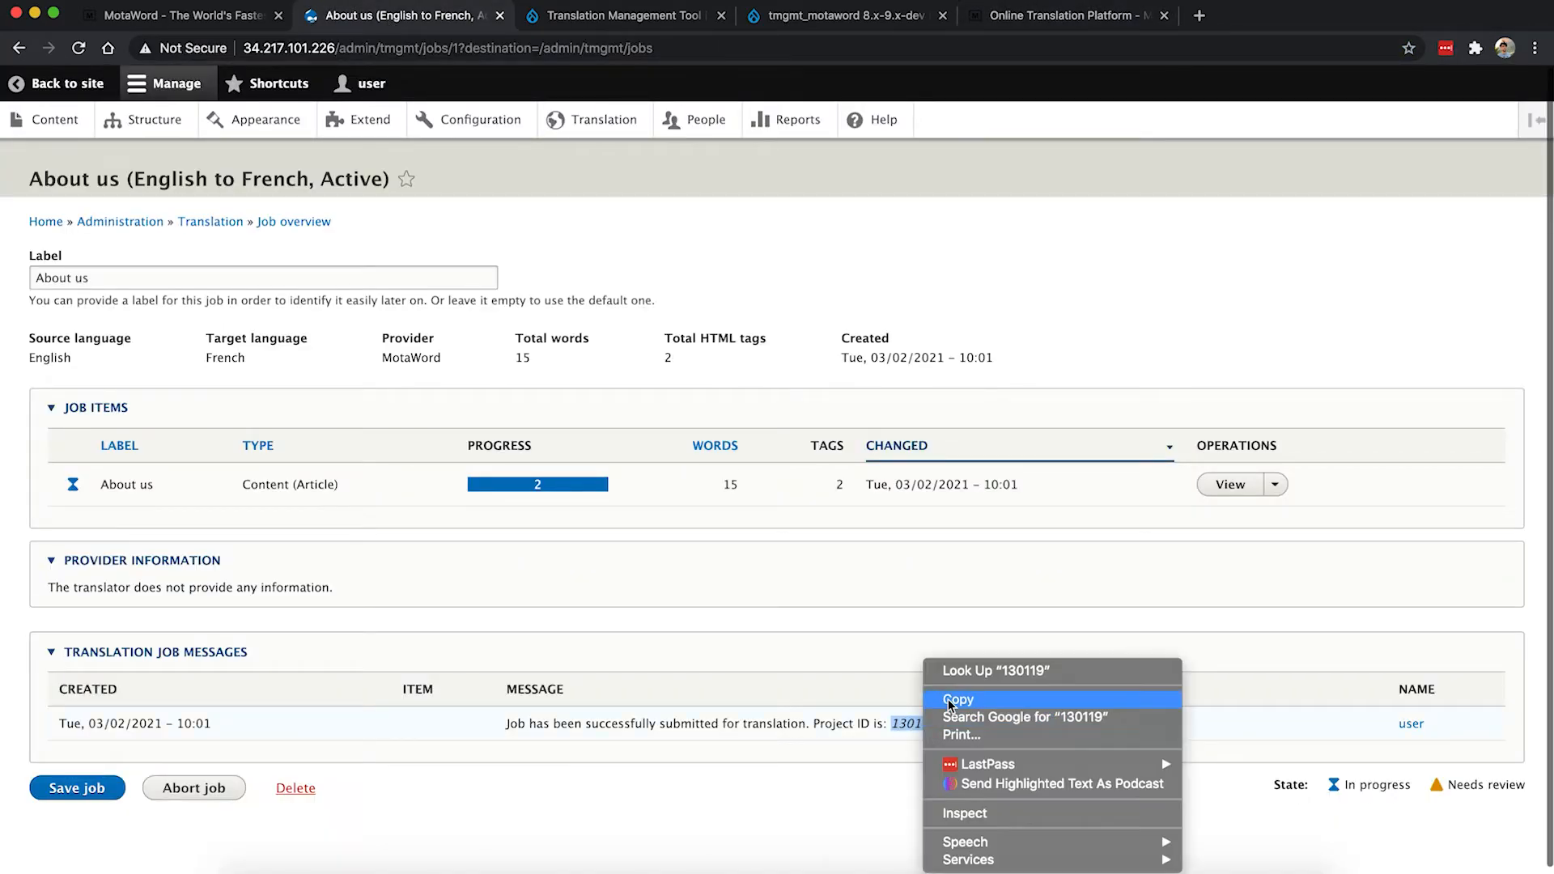
click(955, 699)
click(1052, 16)
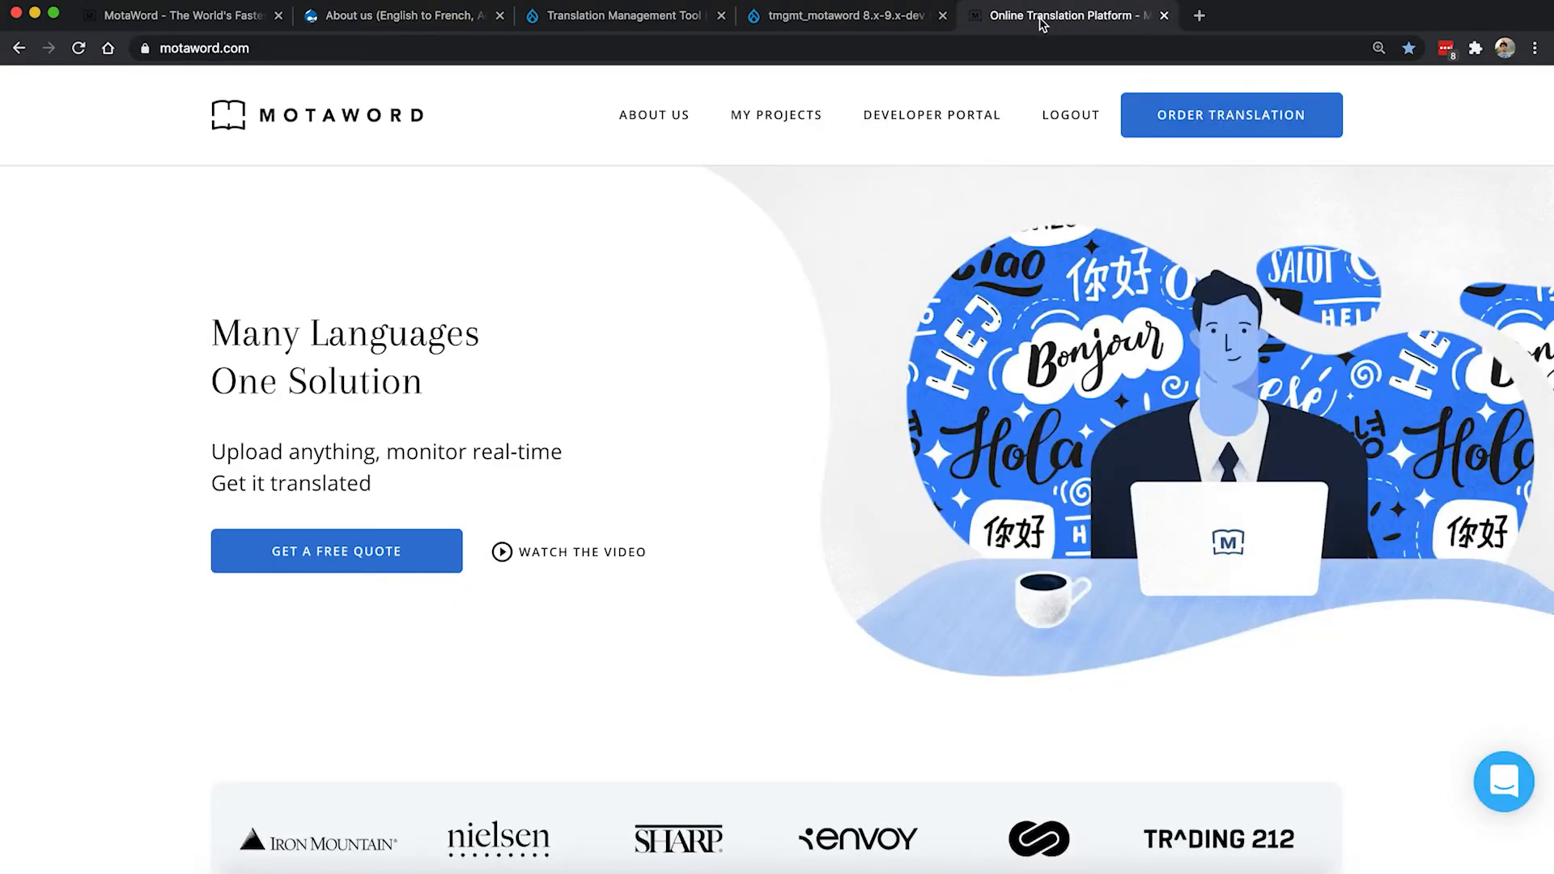
click(762, 110)
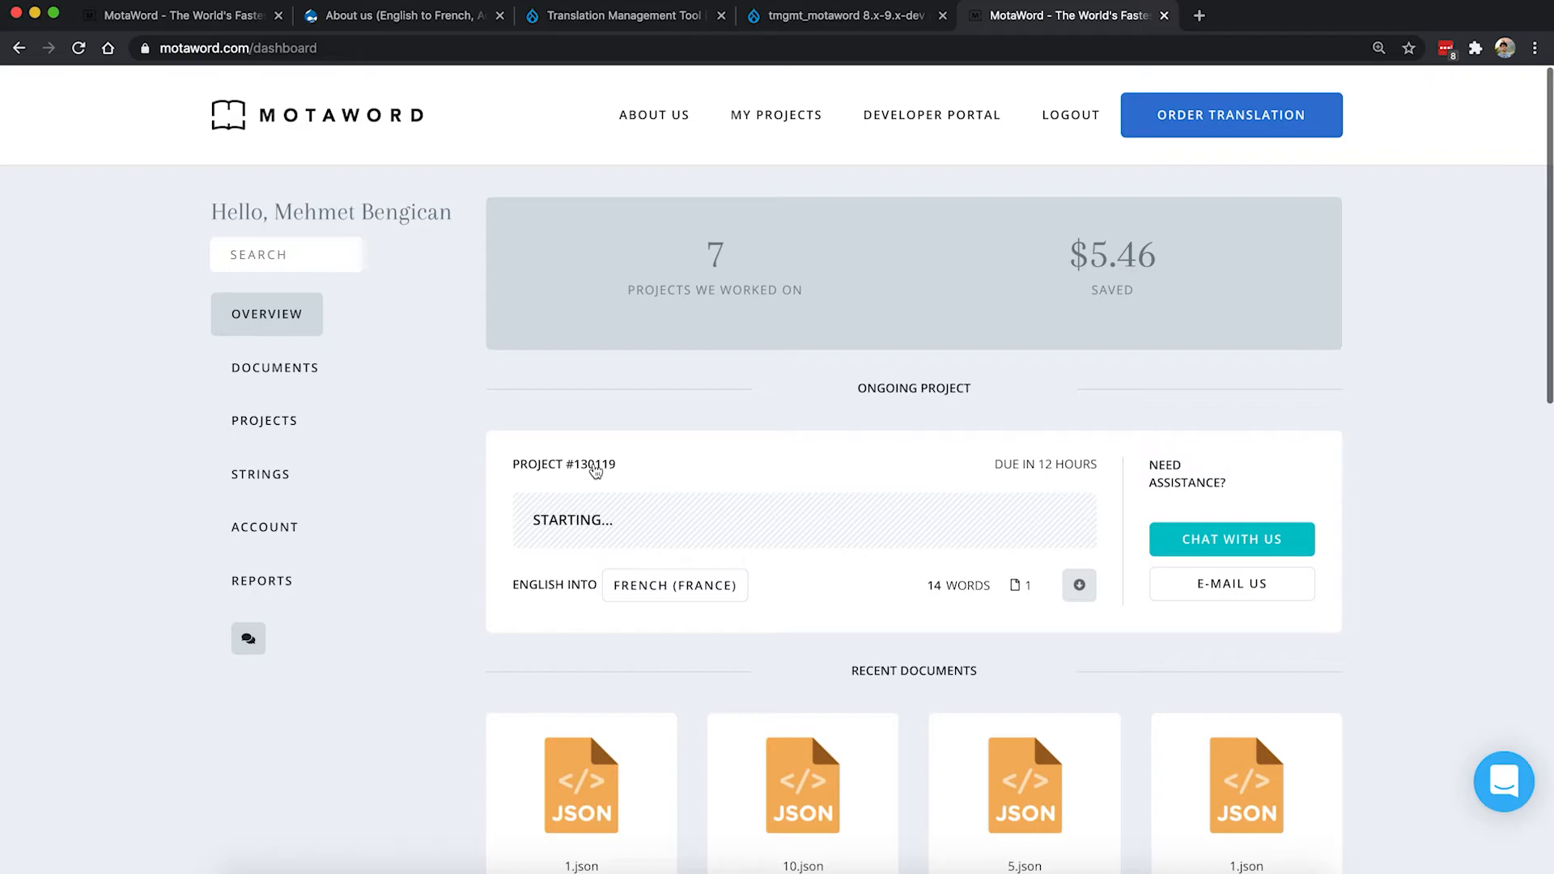
click(616, 470)
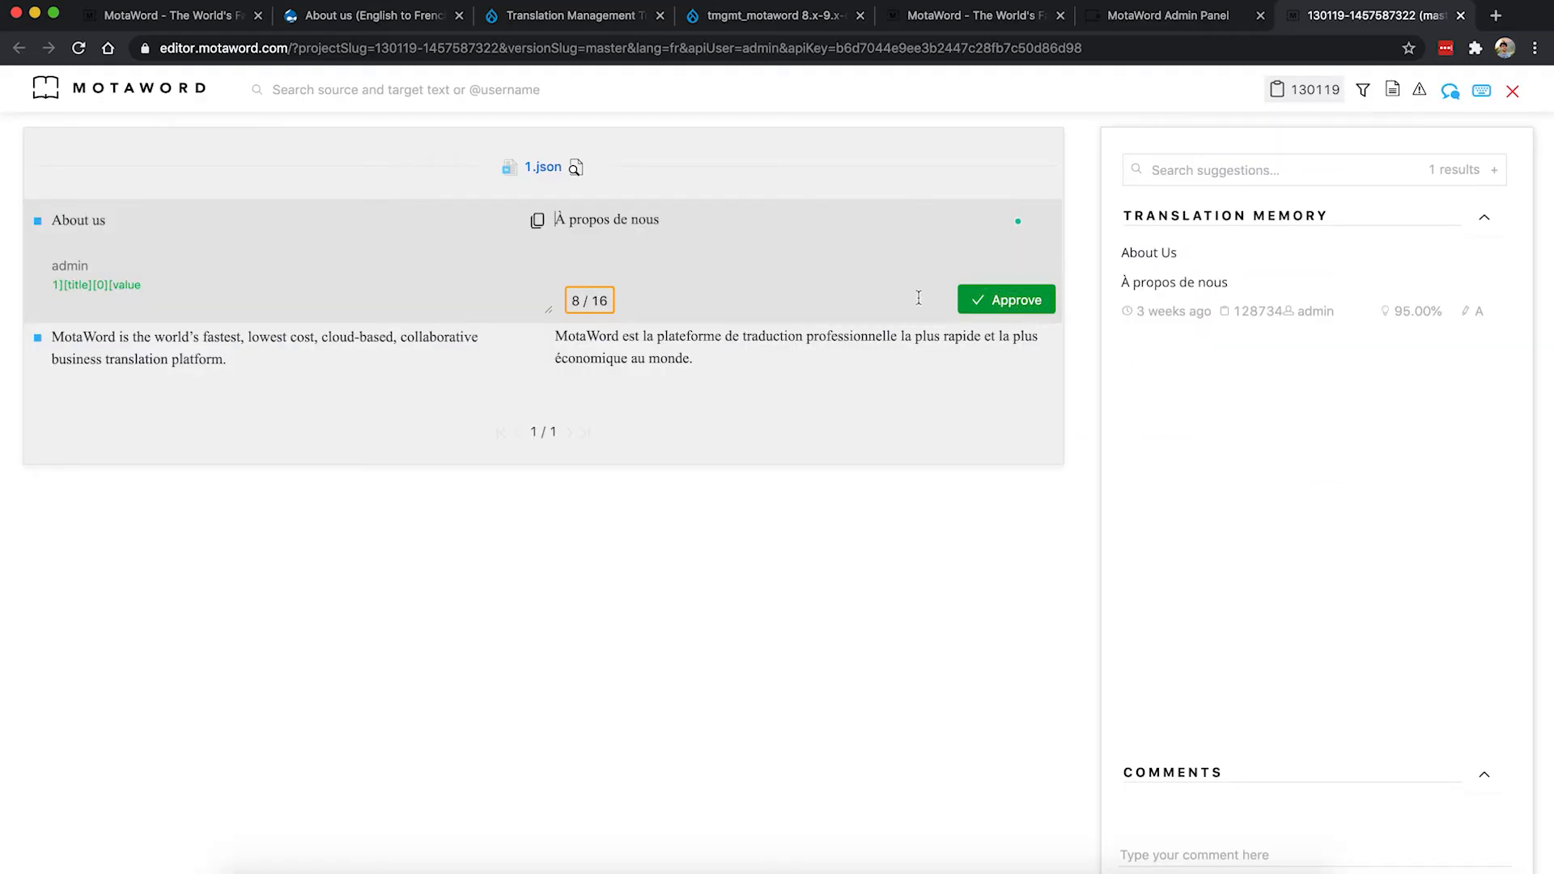
Step: Approve the French title and body in the MotaWord editor, and reload the Drupal job page to check its messages
click(918, 298)
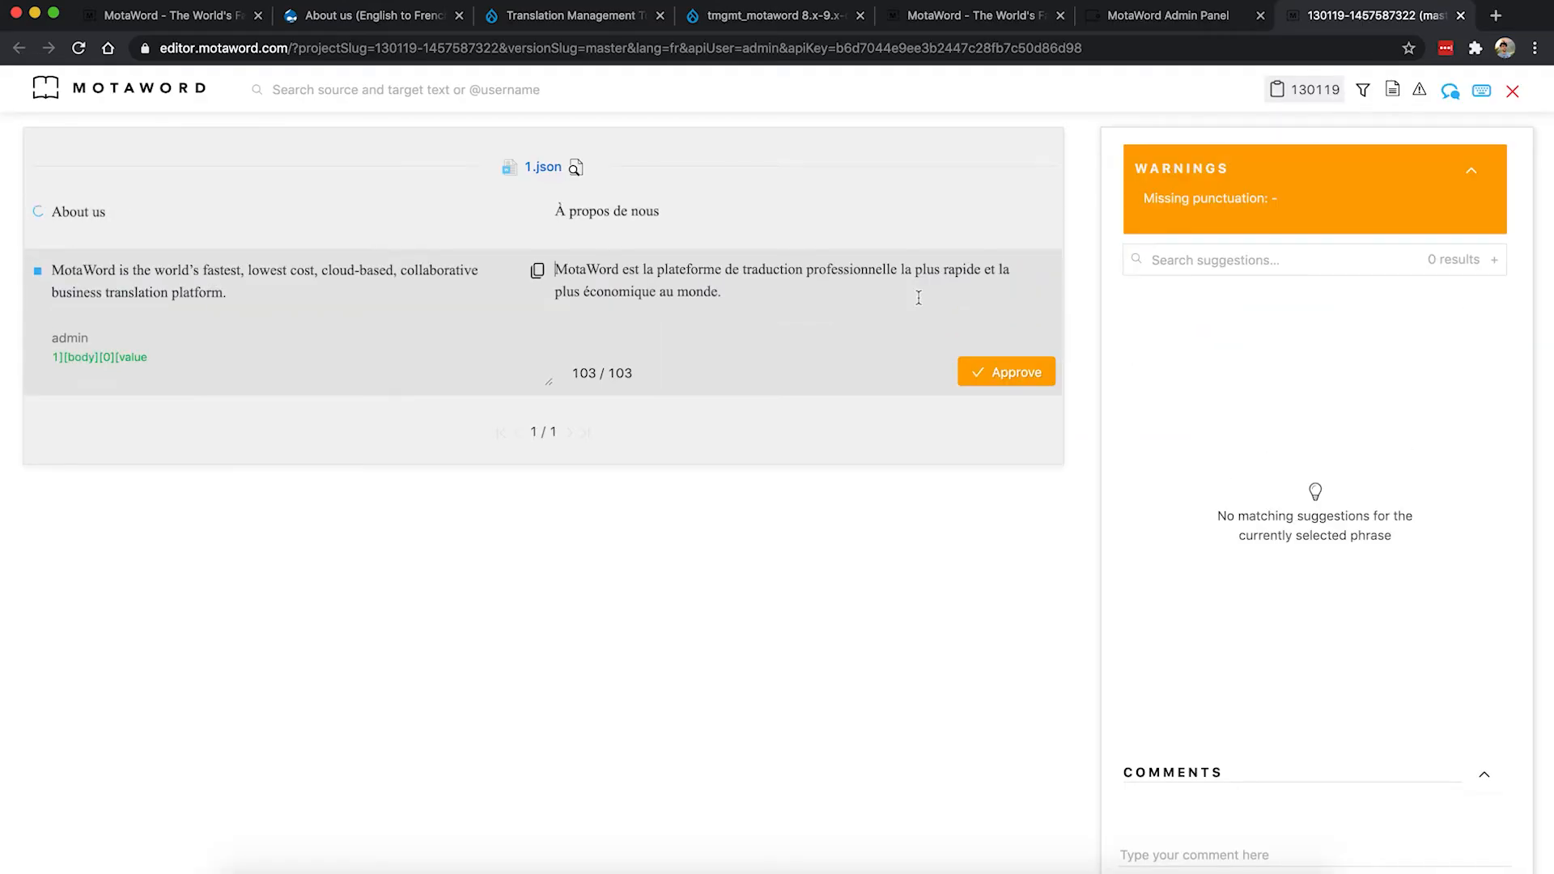
click(1007, 373)
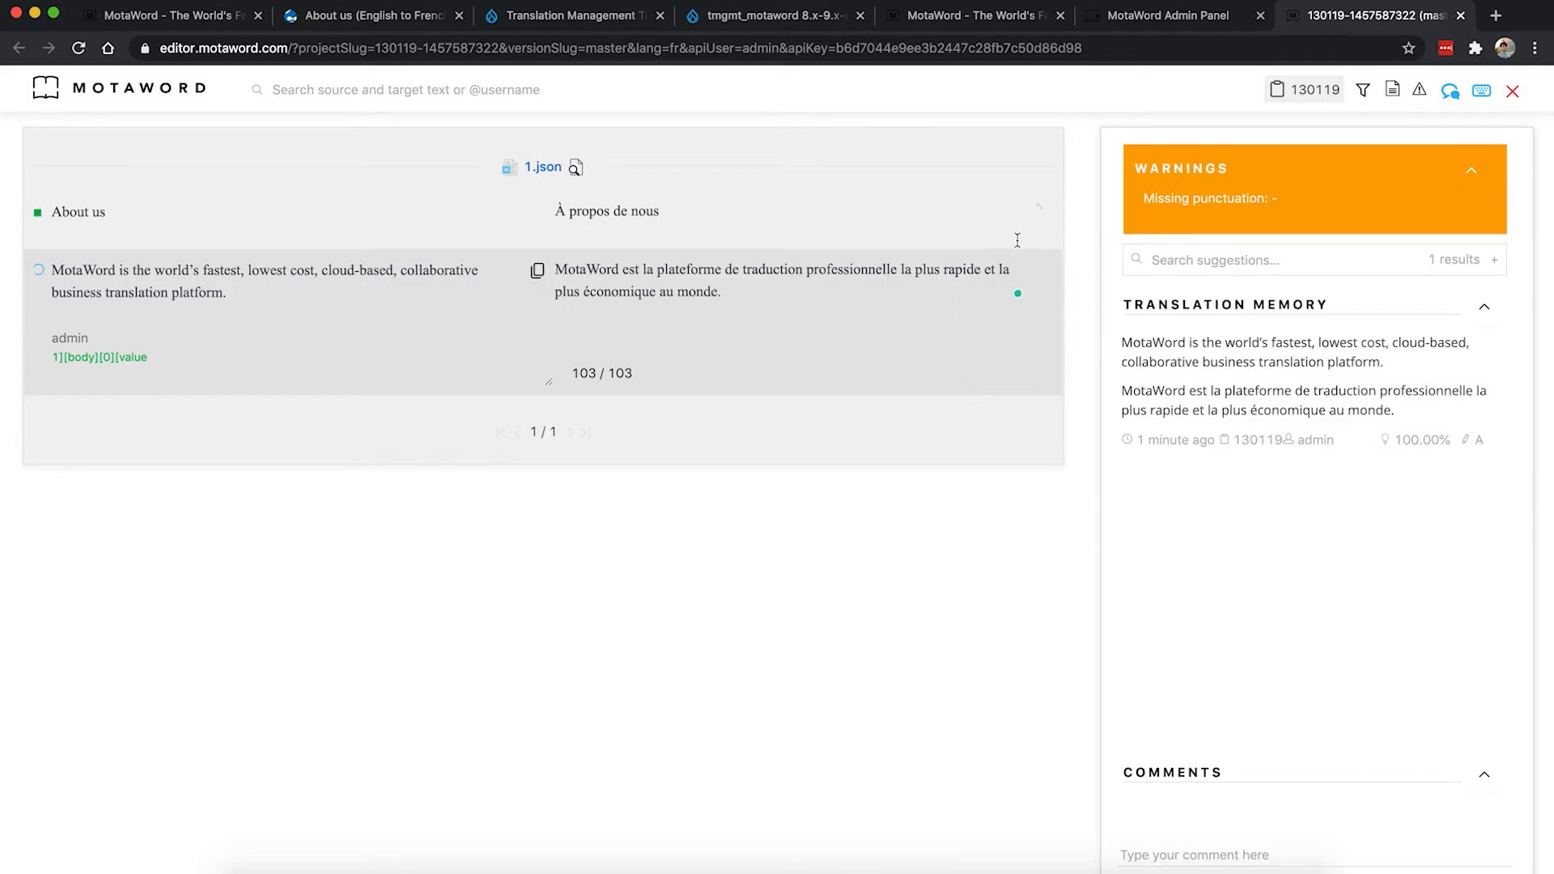
click(389, 26)
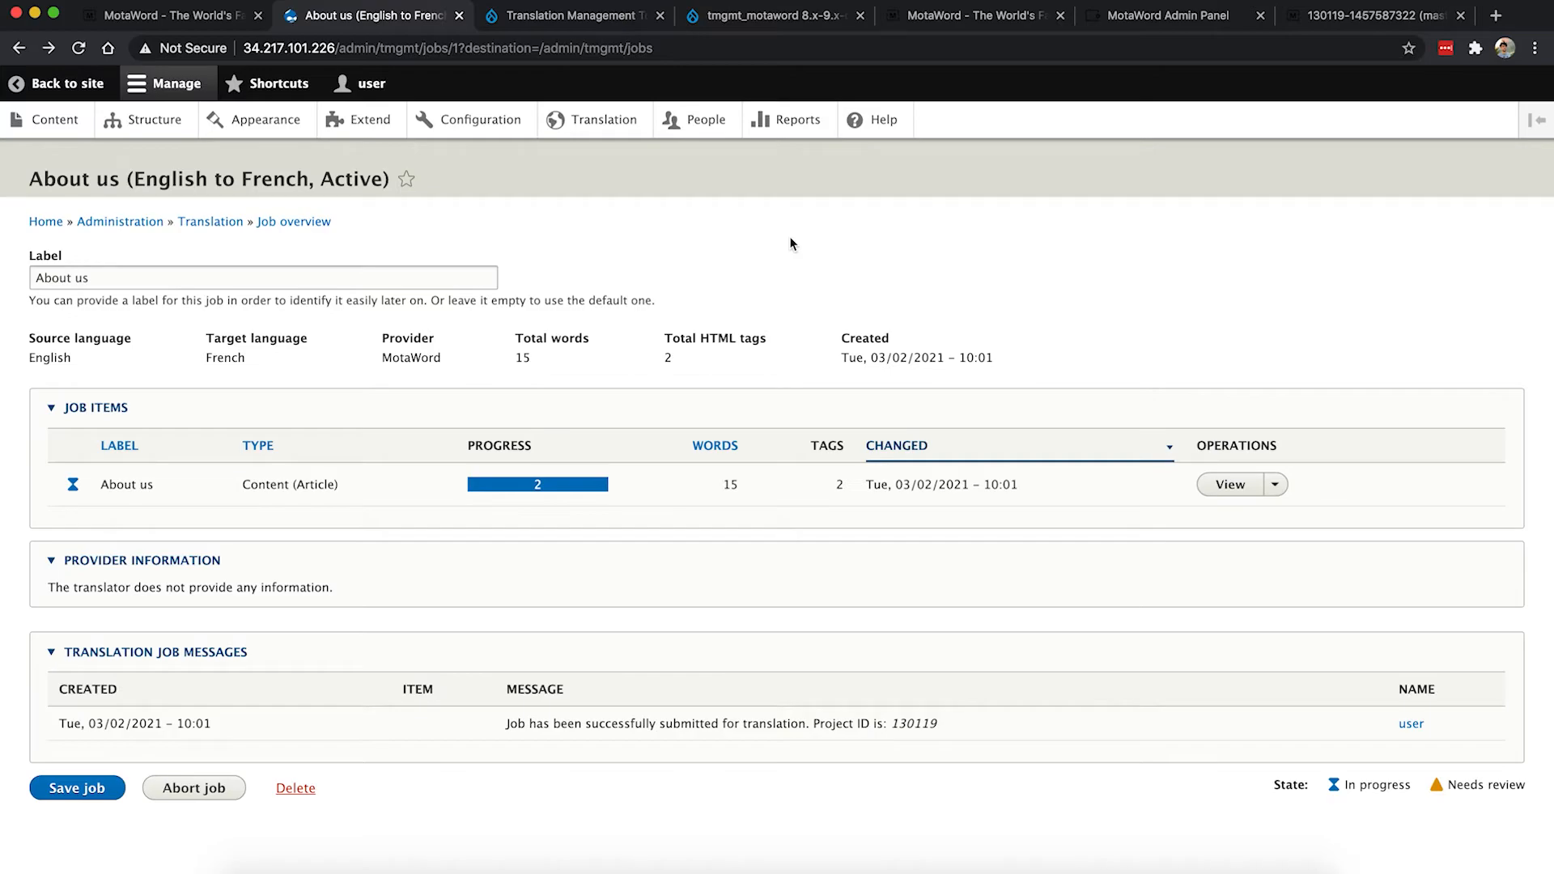
key(super+r)
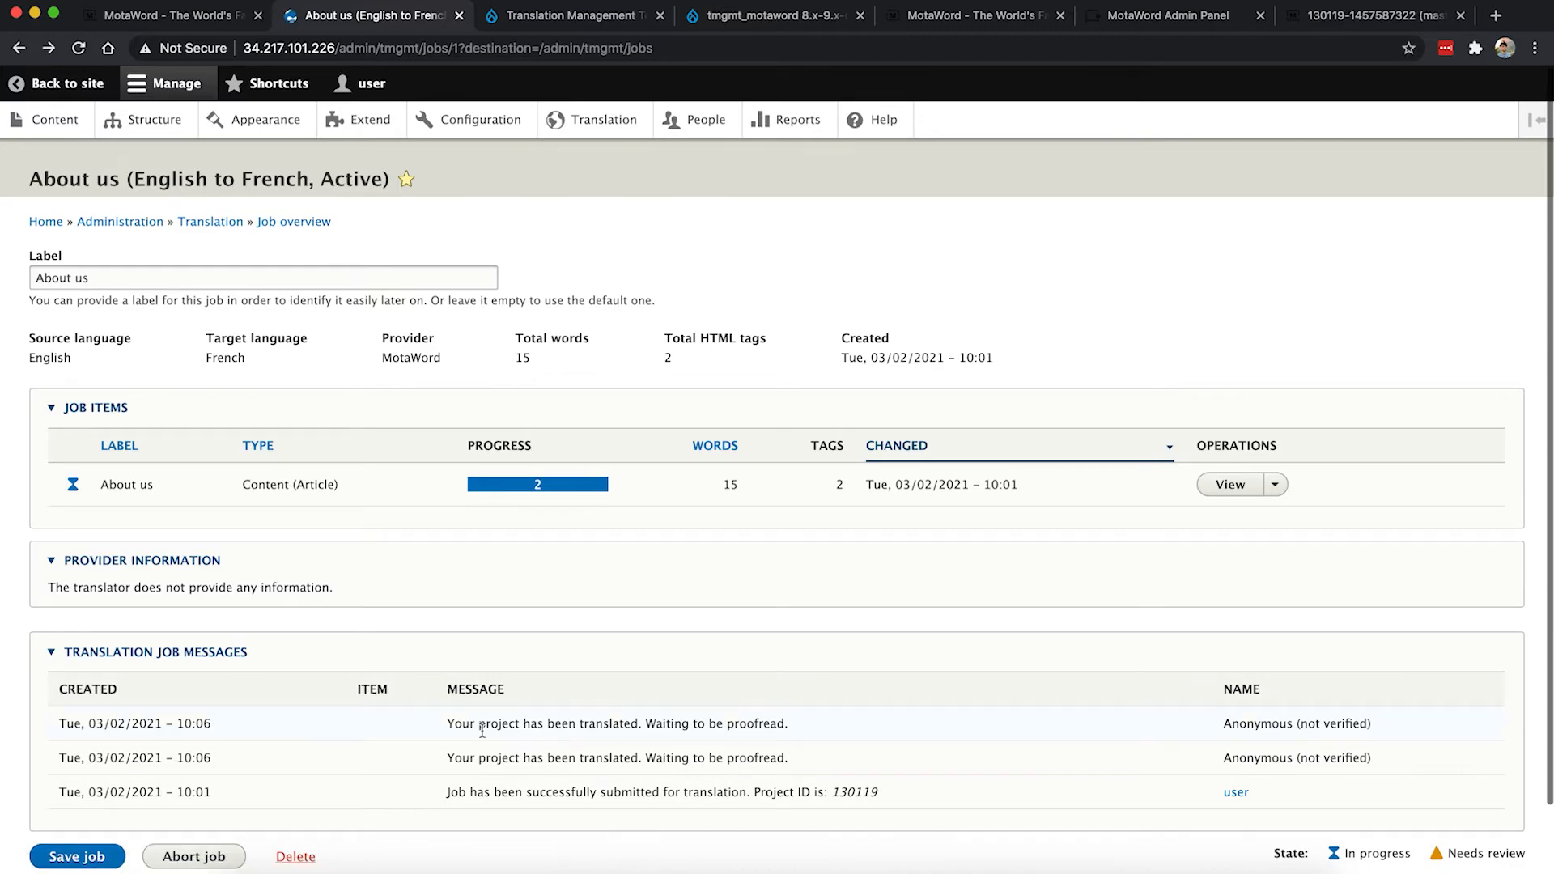
drag(448, 725, 824, 734)
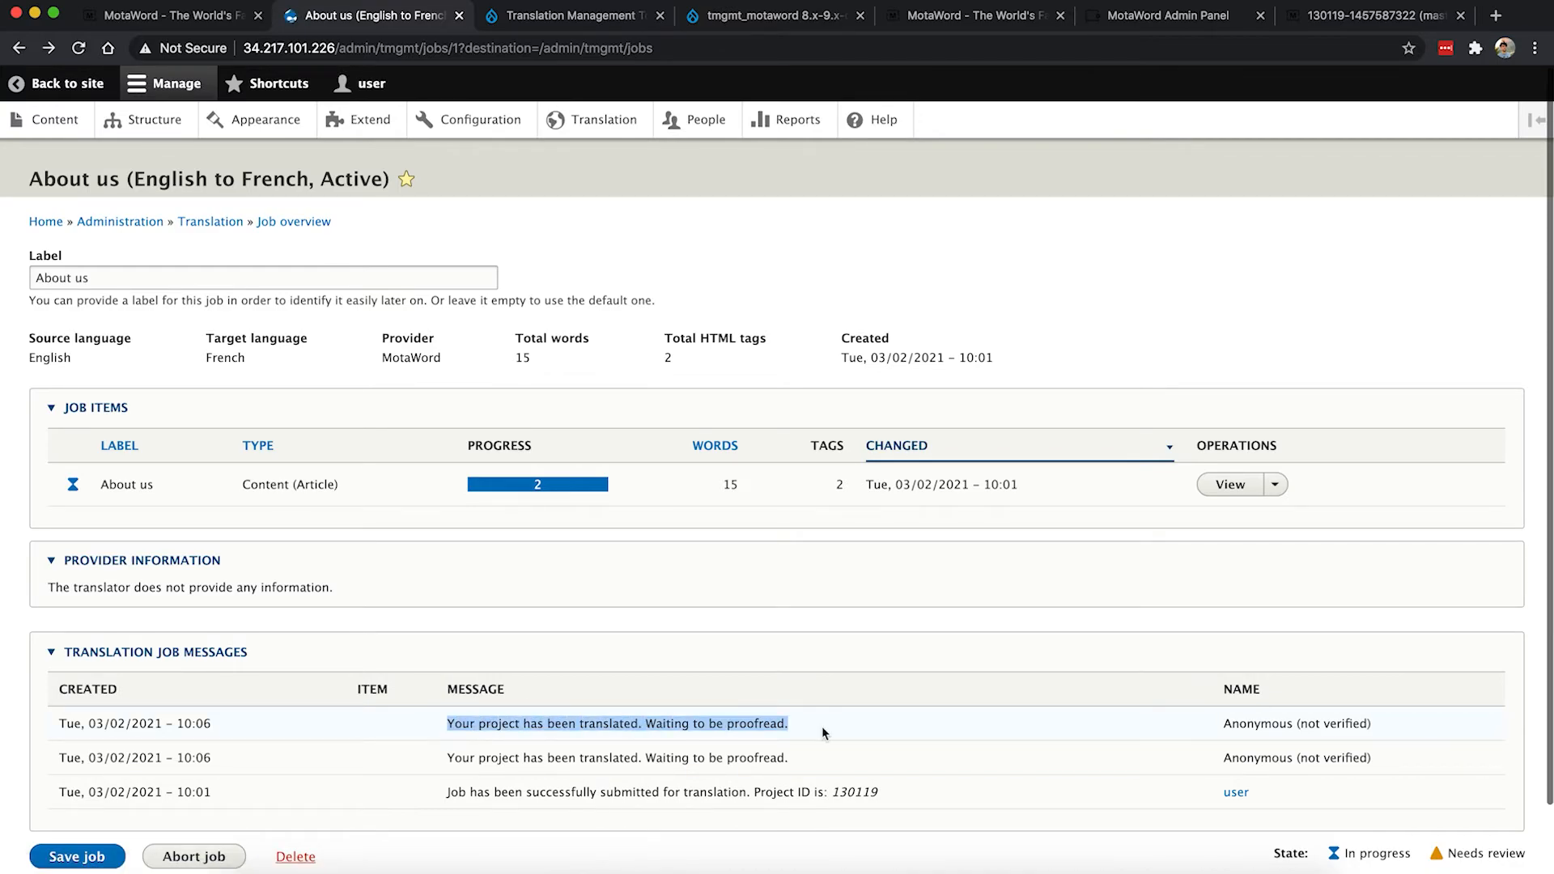
click(823, 733)
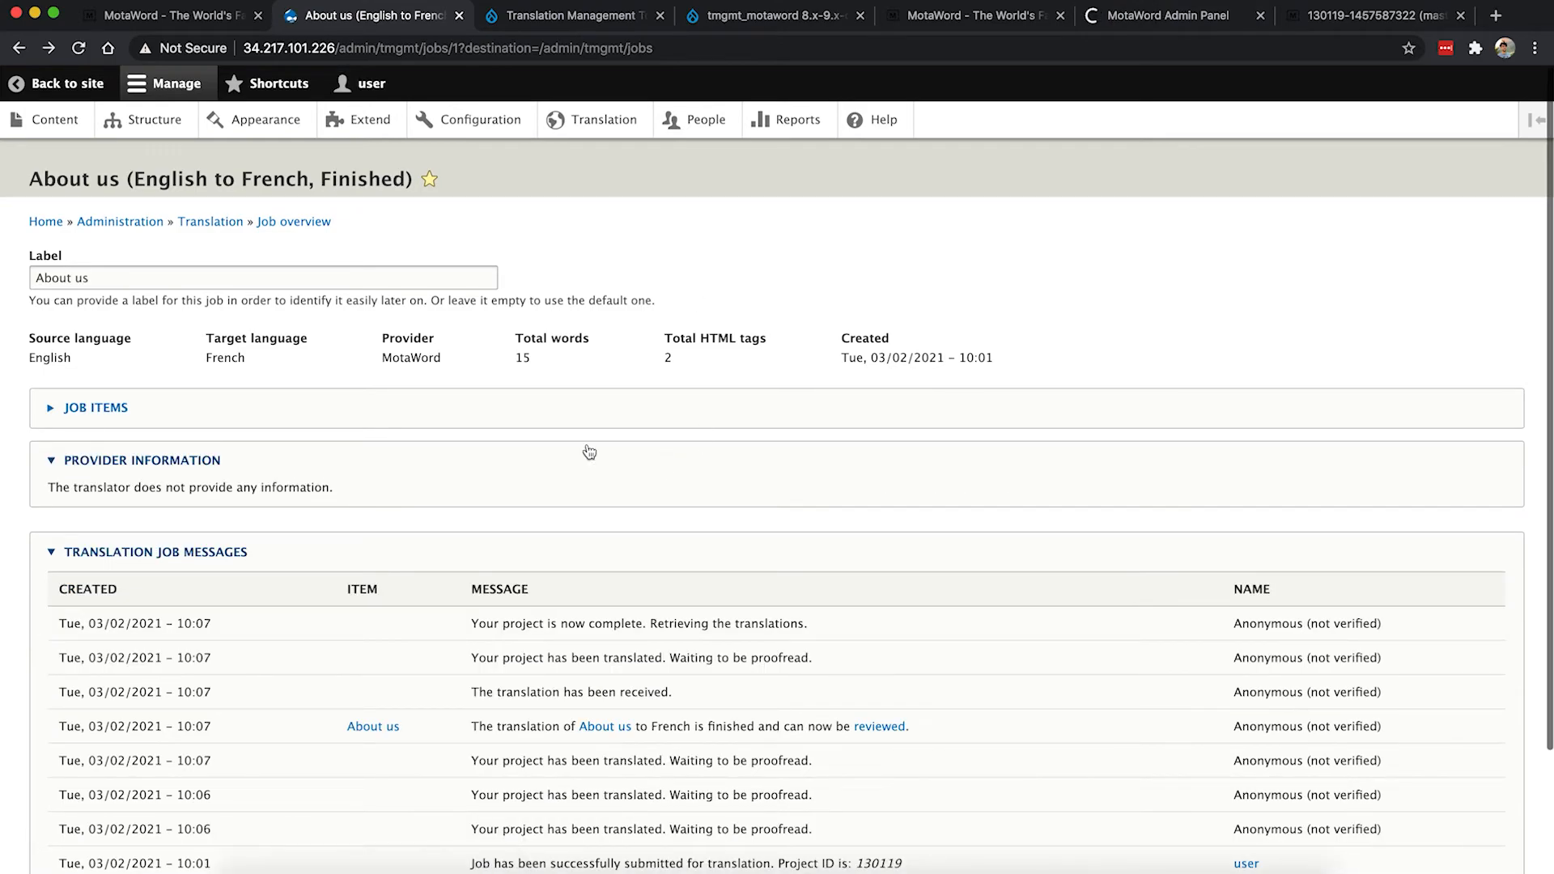
Step: Expand the finished job's items, read the translation messages, and open the About us translation for review
click(52, 408)
scroll(695, 410, down, 2)
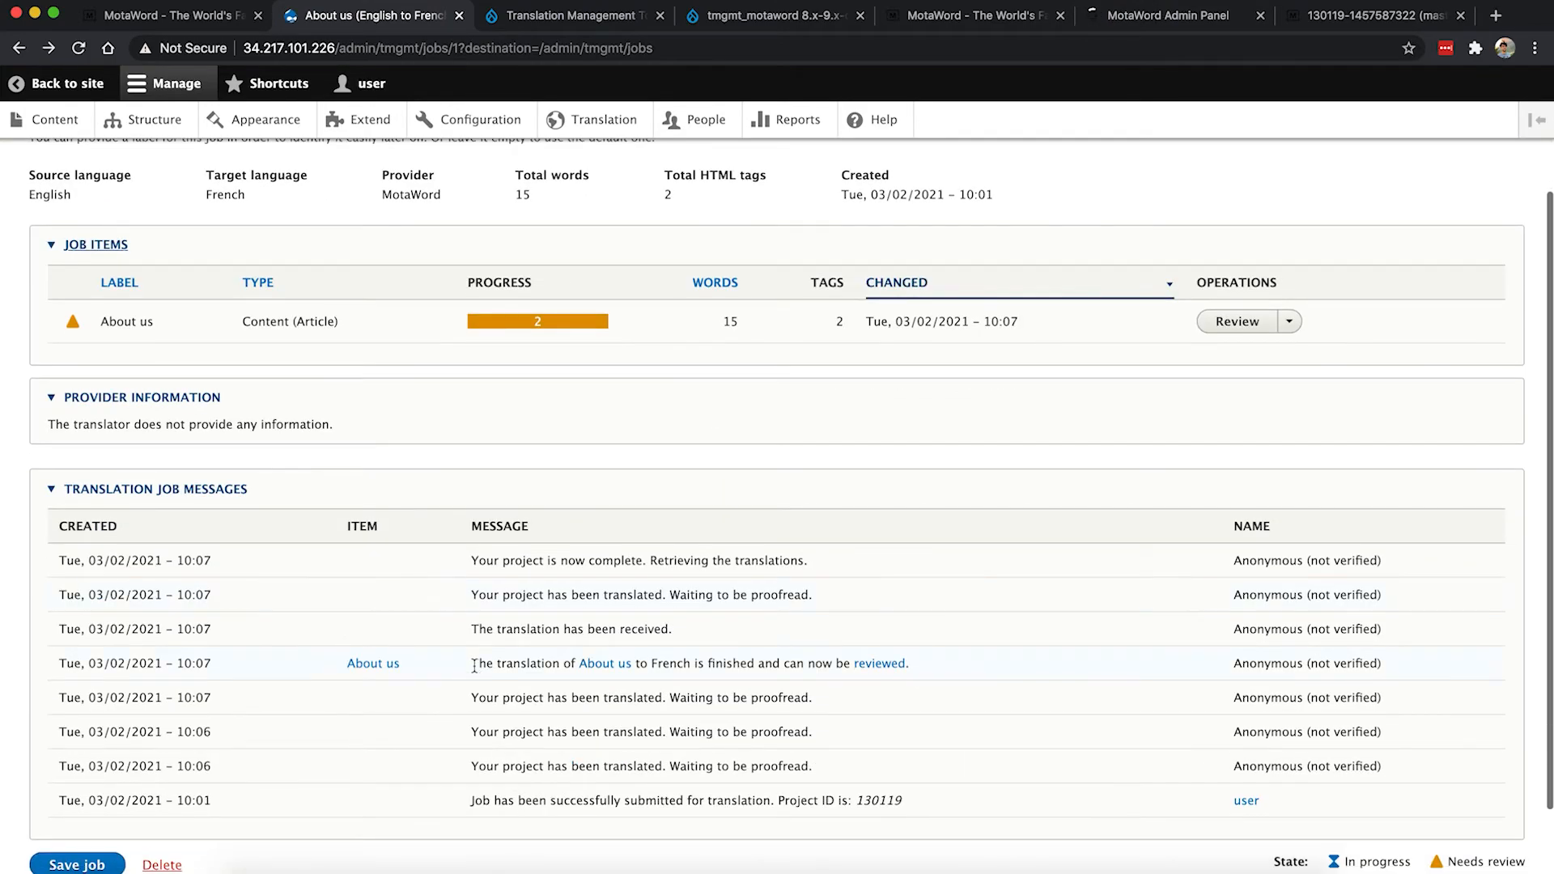
drag(475, 648, 934, 663)
click(902, 662)
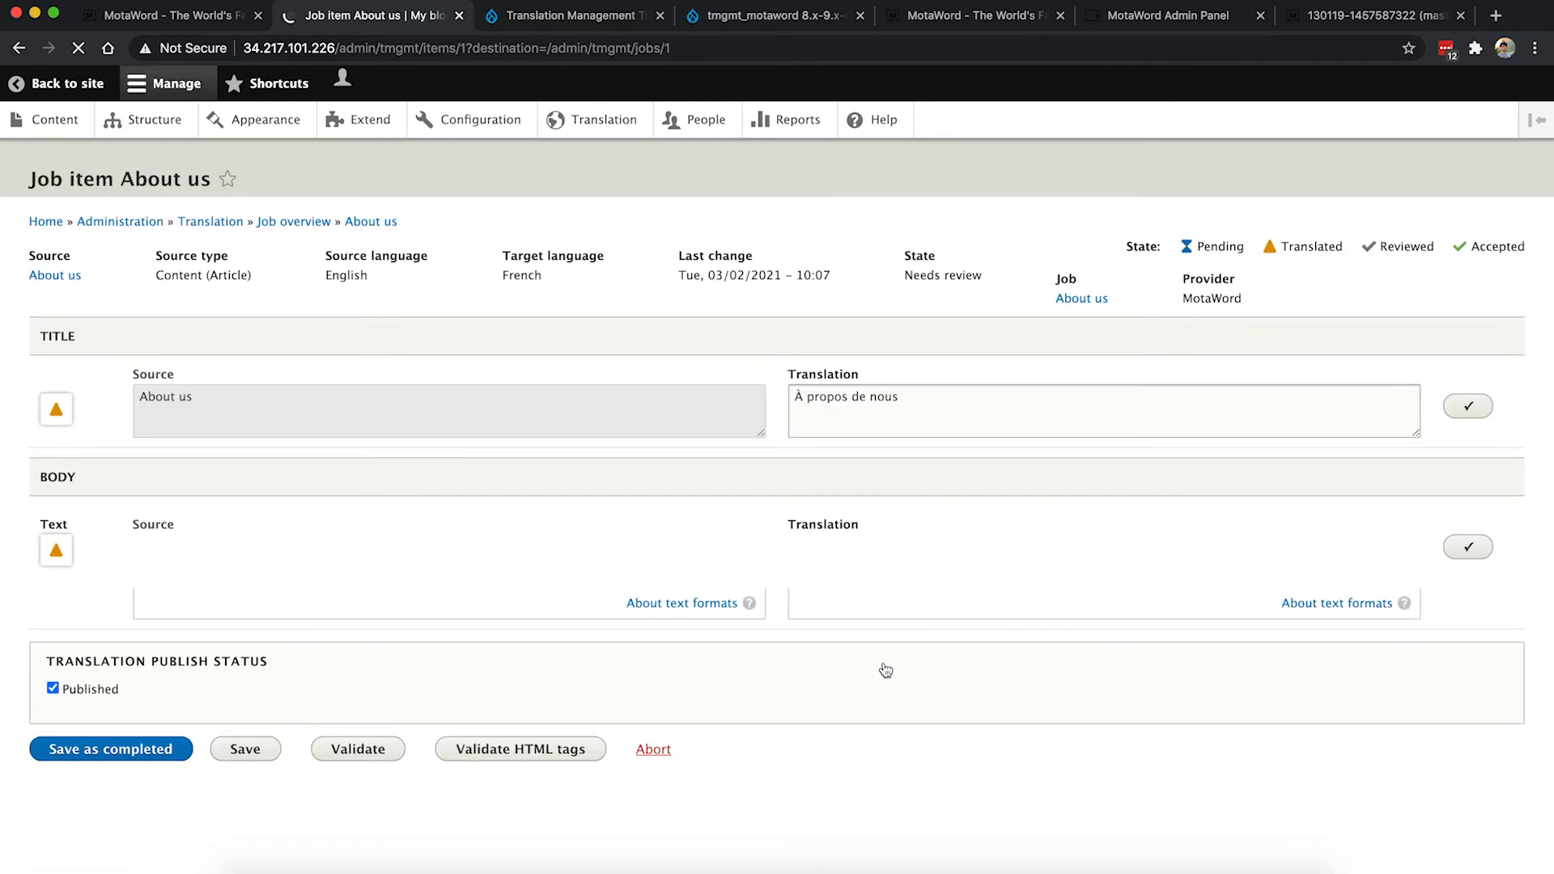
Step: Check the French title and body of the About us job item, and save it as completed with the translation published
click(879, 409)
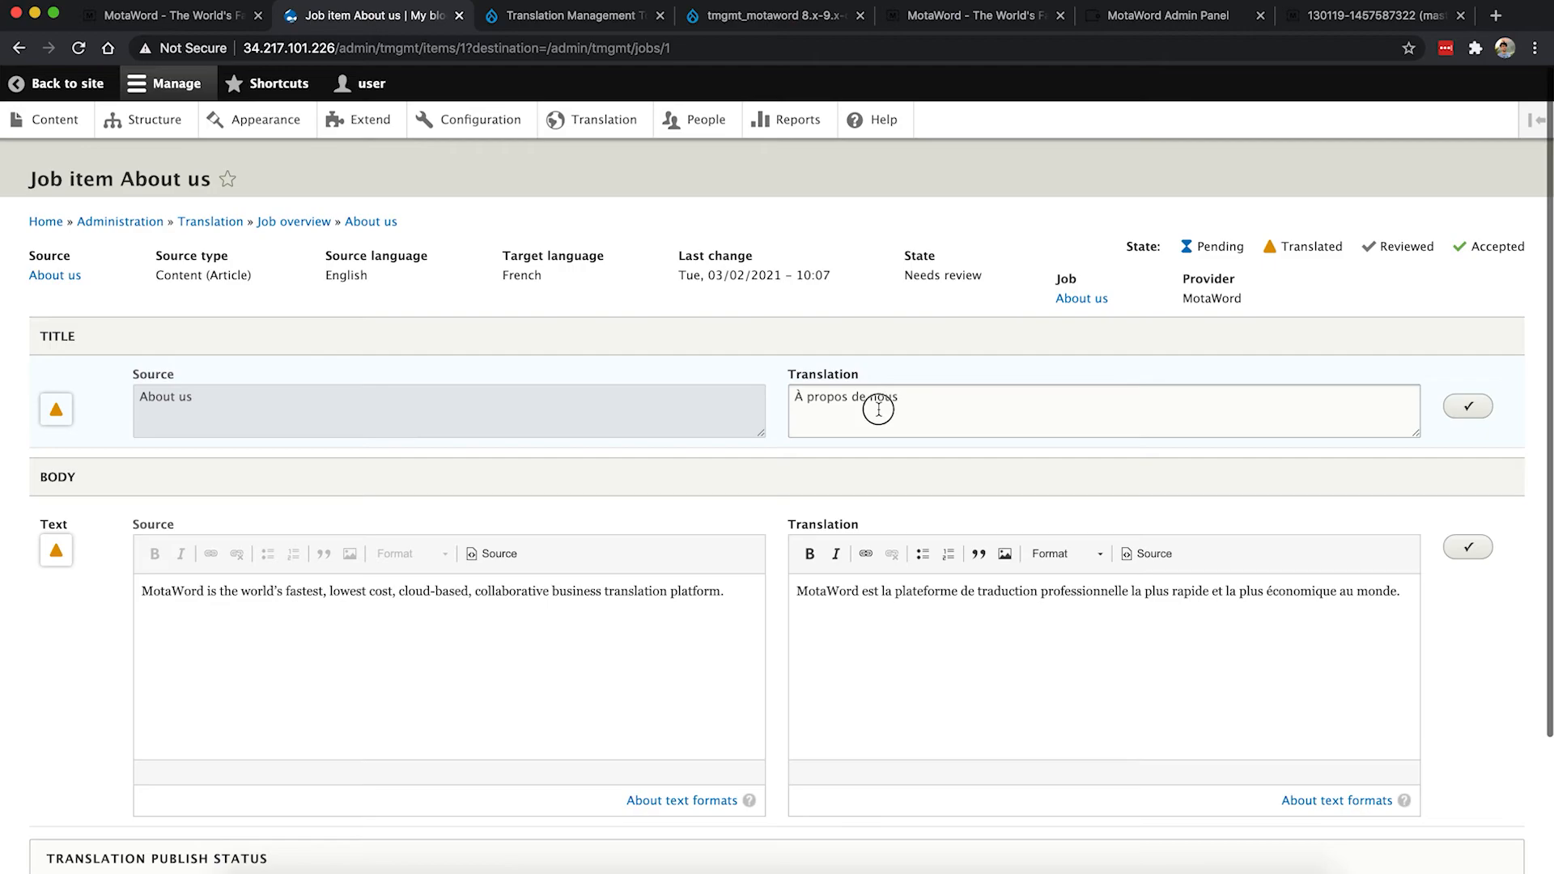
click(929, 599)
scroll(929, 602, down, 2)
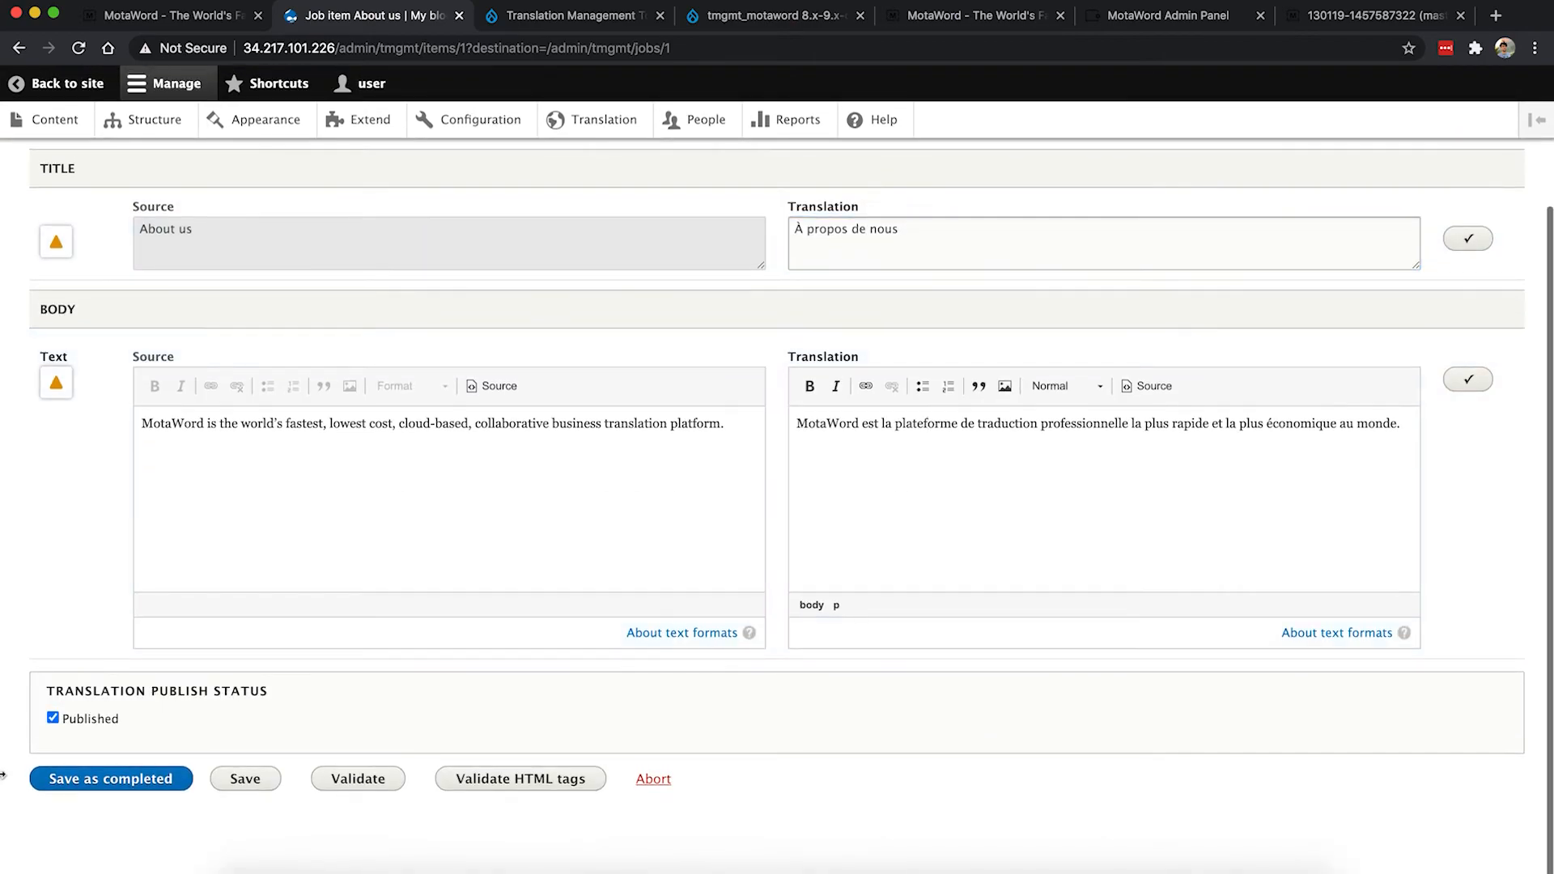
click(105, 781)
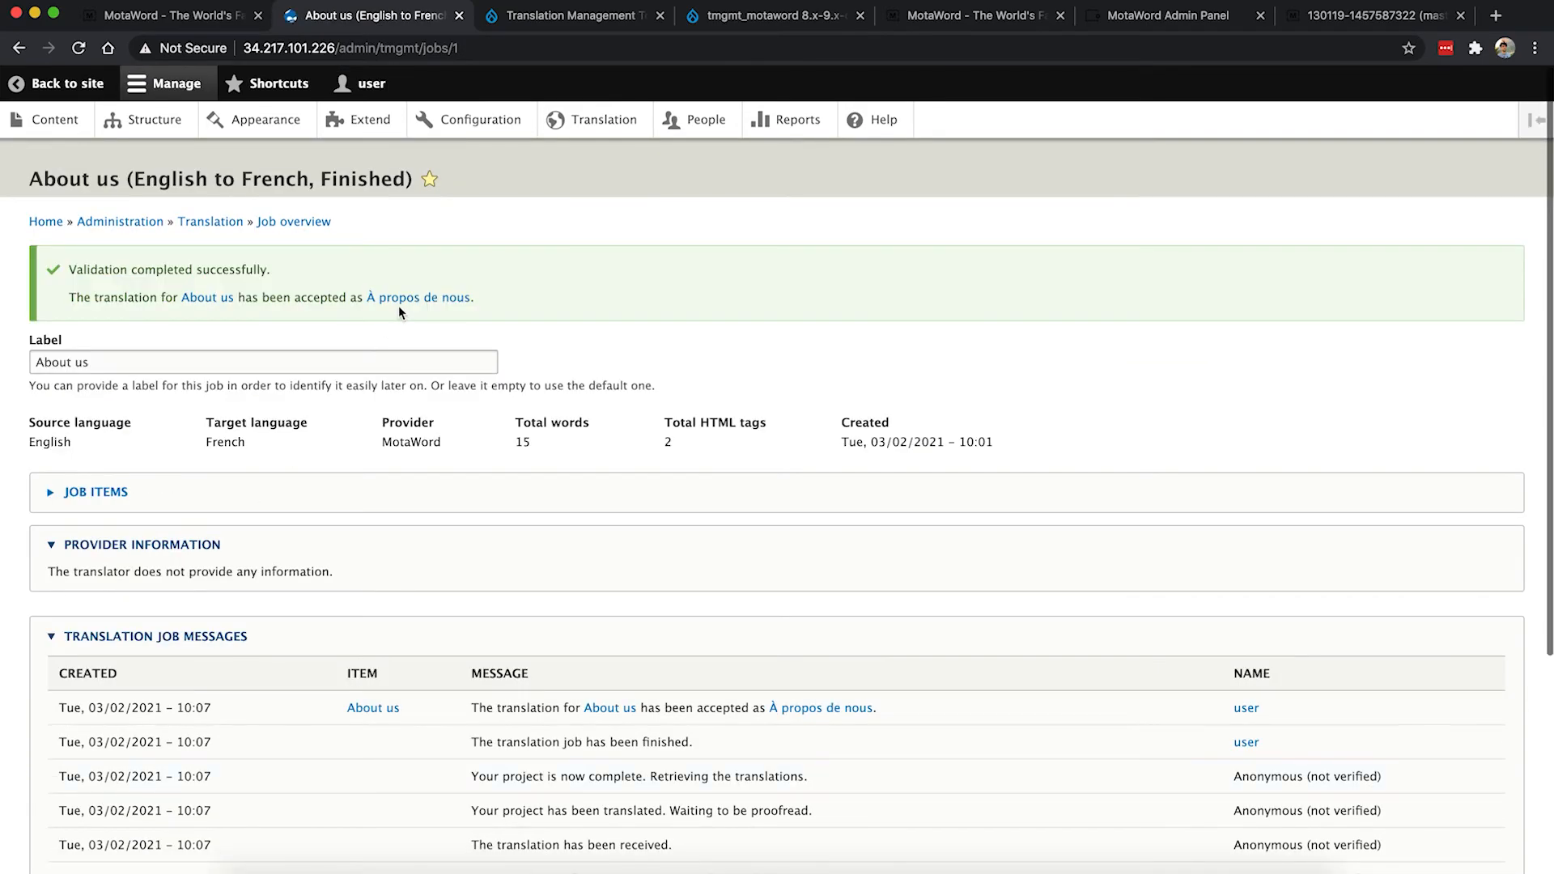
Step: View the accepted French article À propos de nous on the blog, and read its body text
click(404, 305)
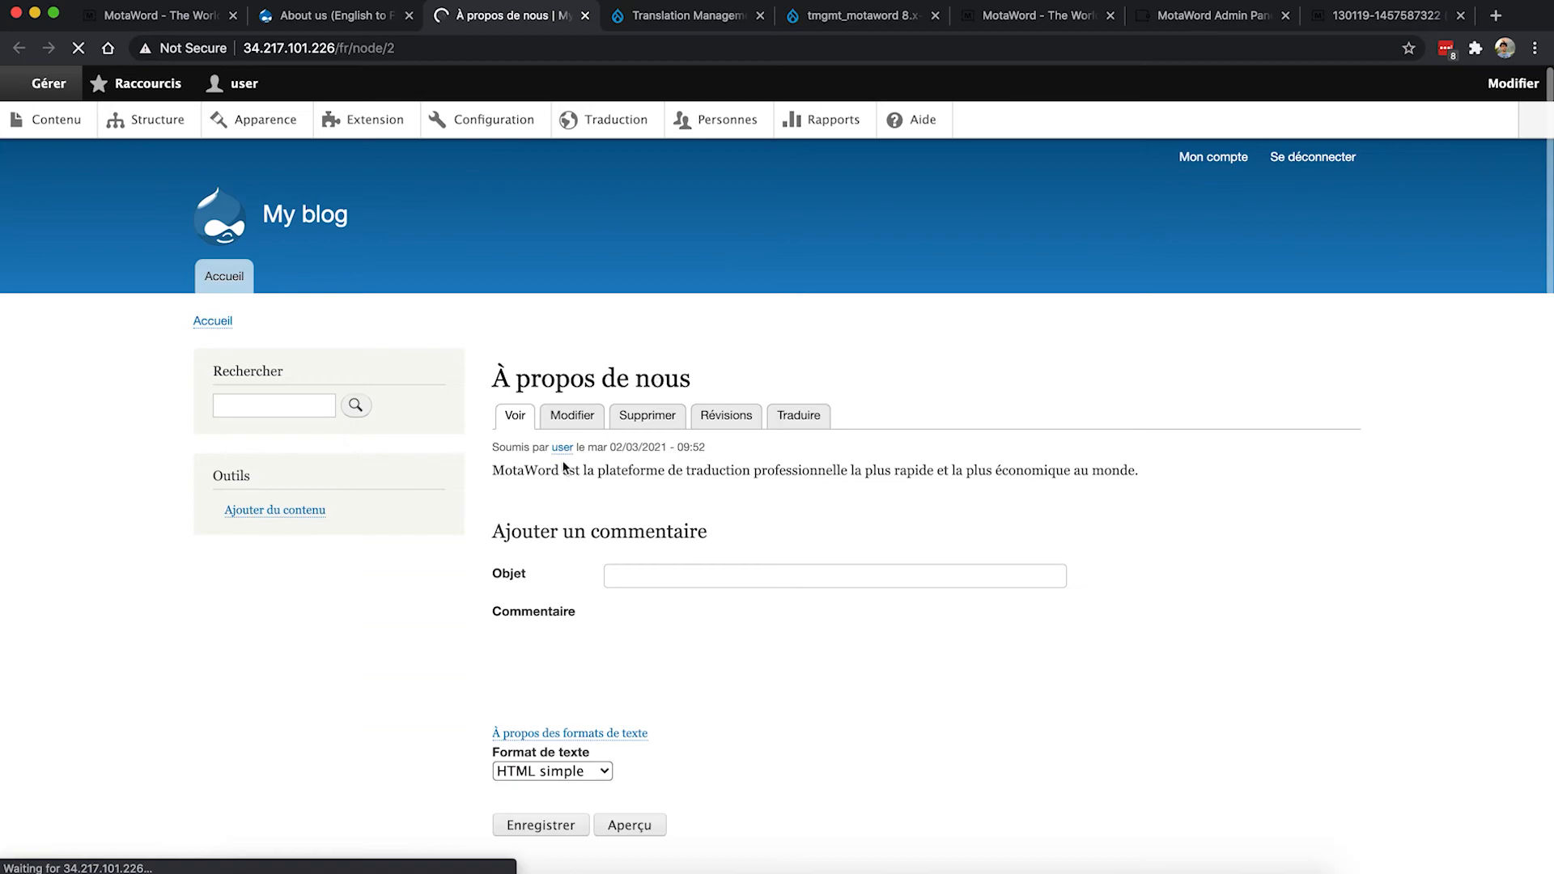
drag(538, 471, 866, 477)
click(800, 482)
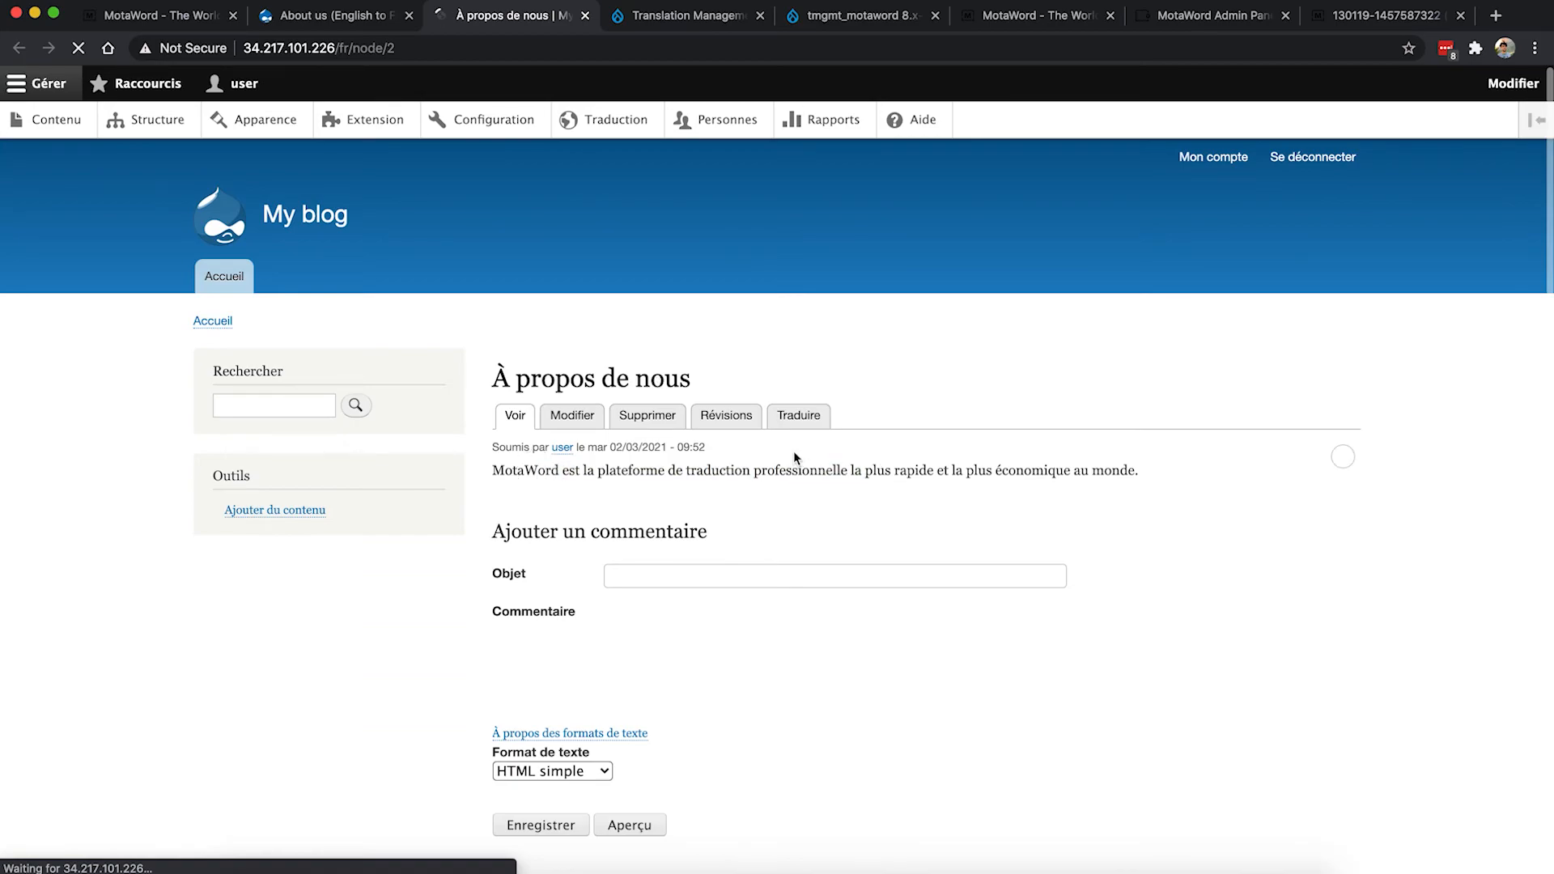
Step: Place the Language switcher block in the Sidebar first region of the Bartik block layout, and save the block
click(307, 18)
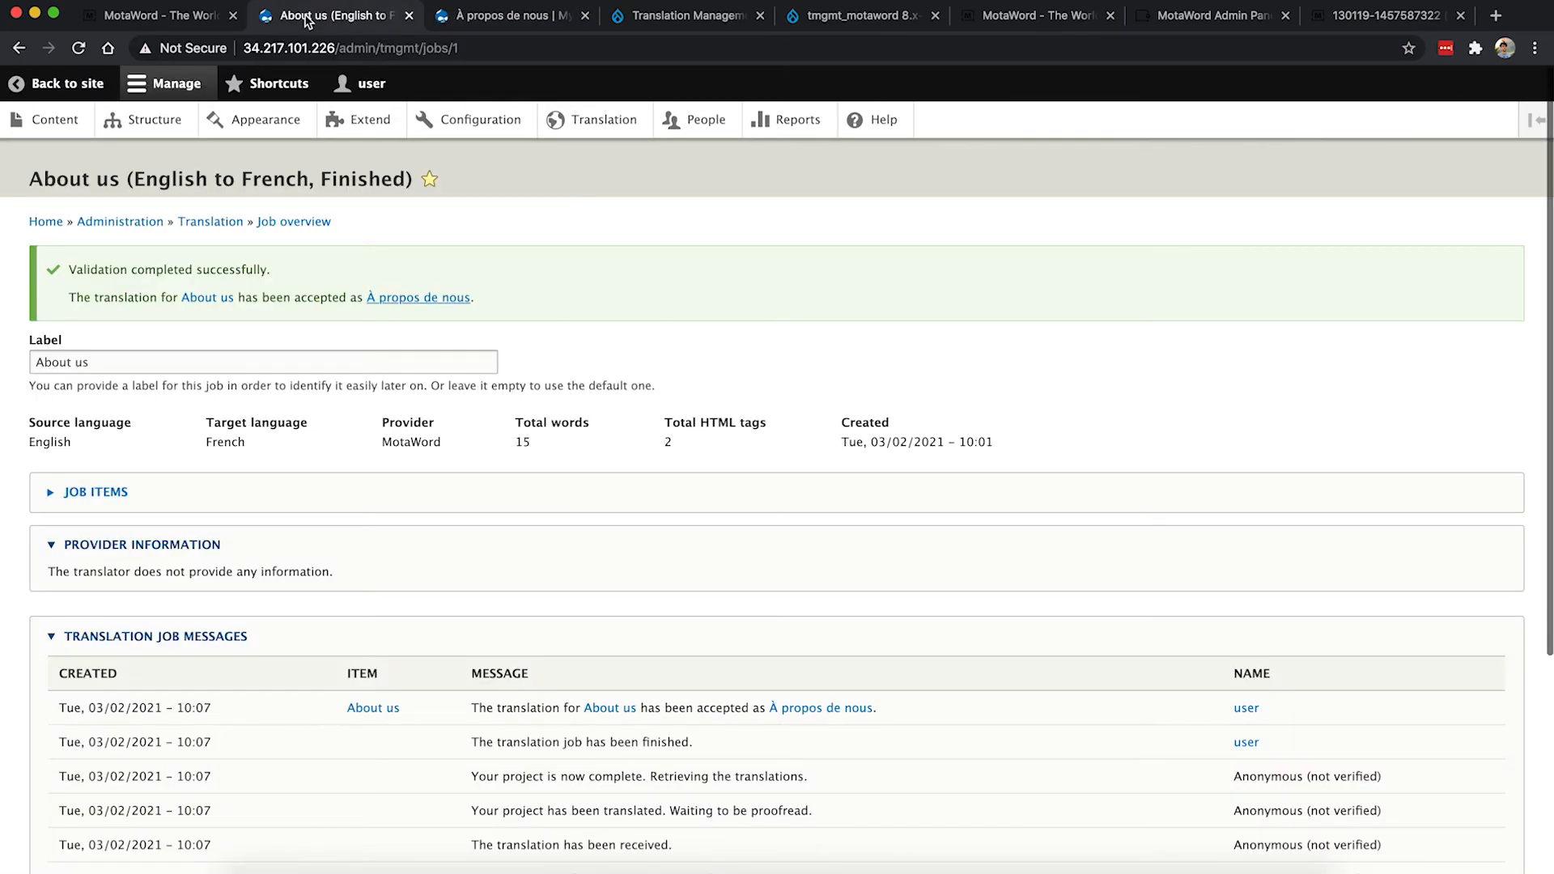
click(154, 119)
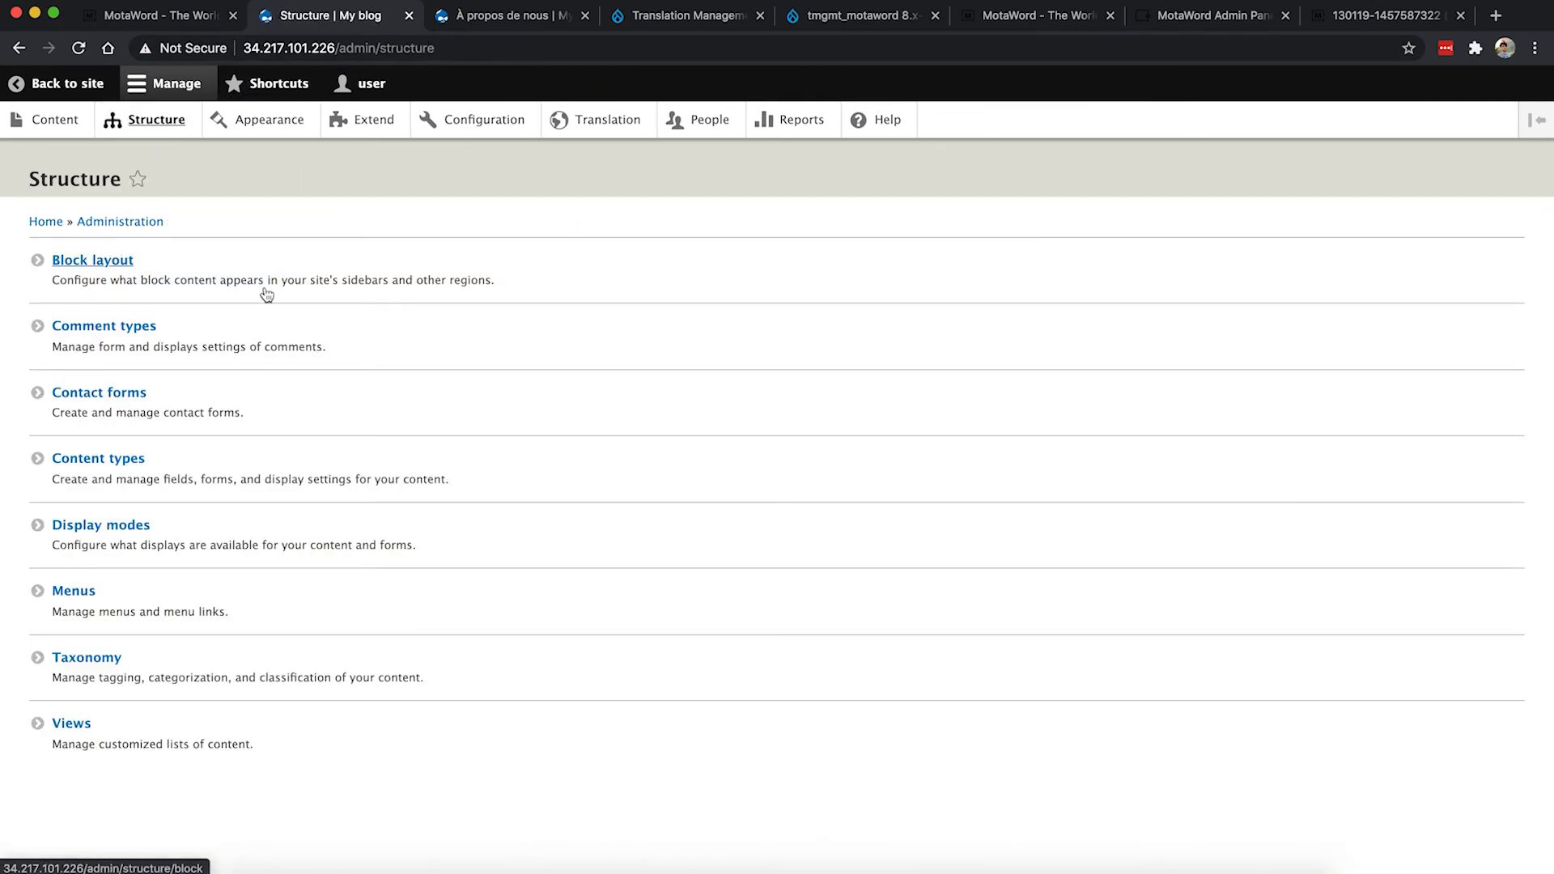
click(112, 265)
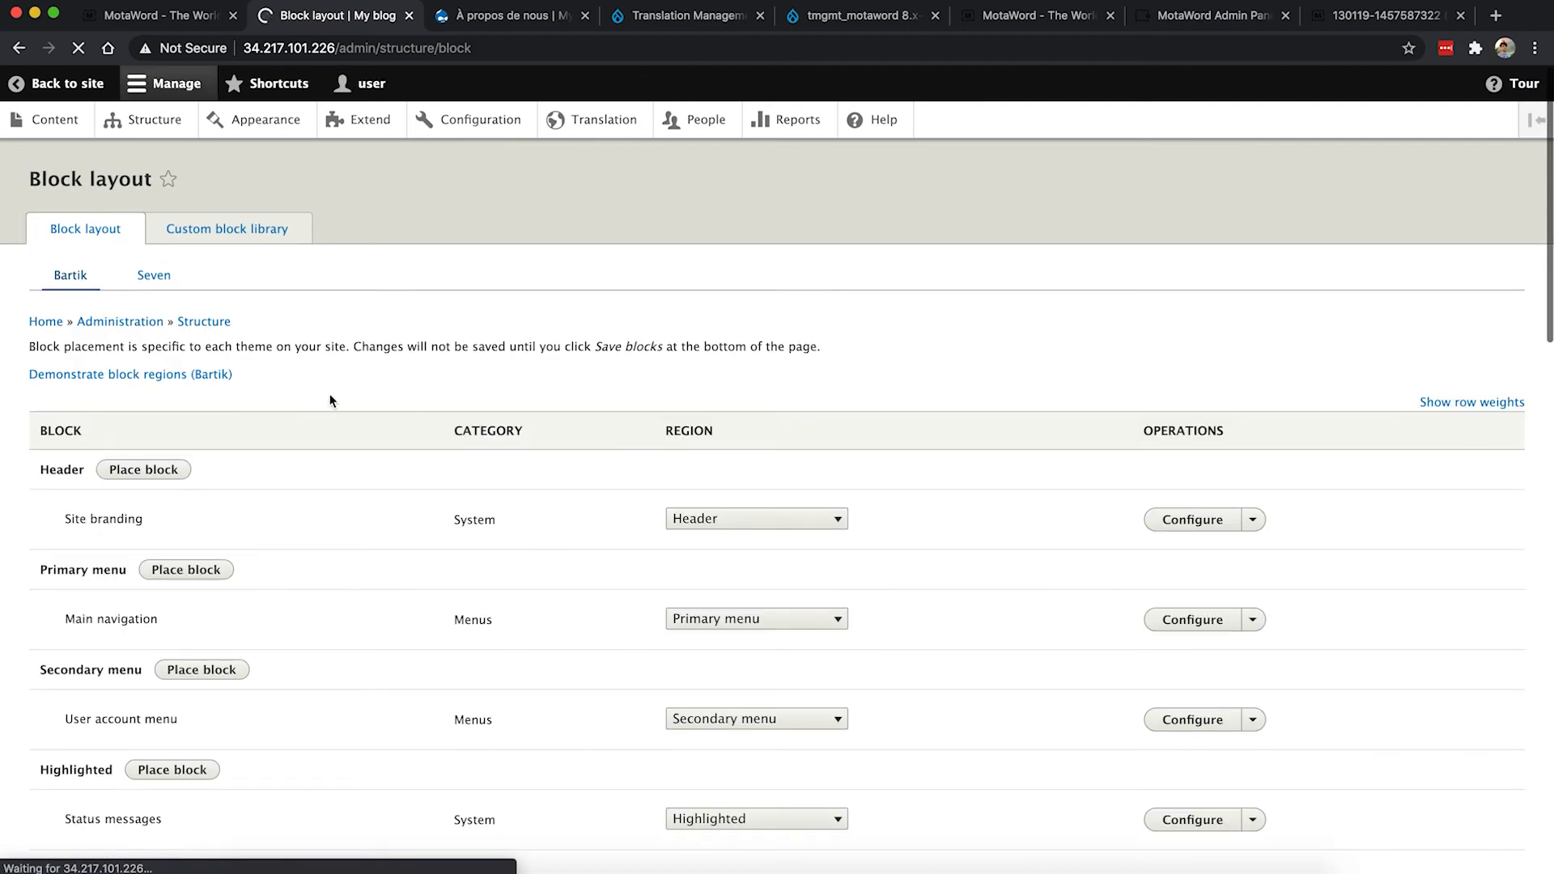
scroll(329, 399, down, 2)
scroll(329, 399, down, 10)
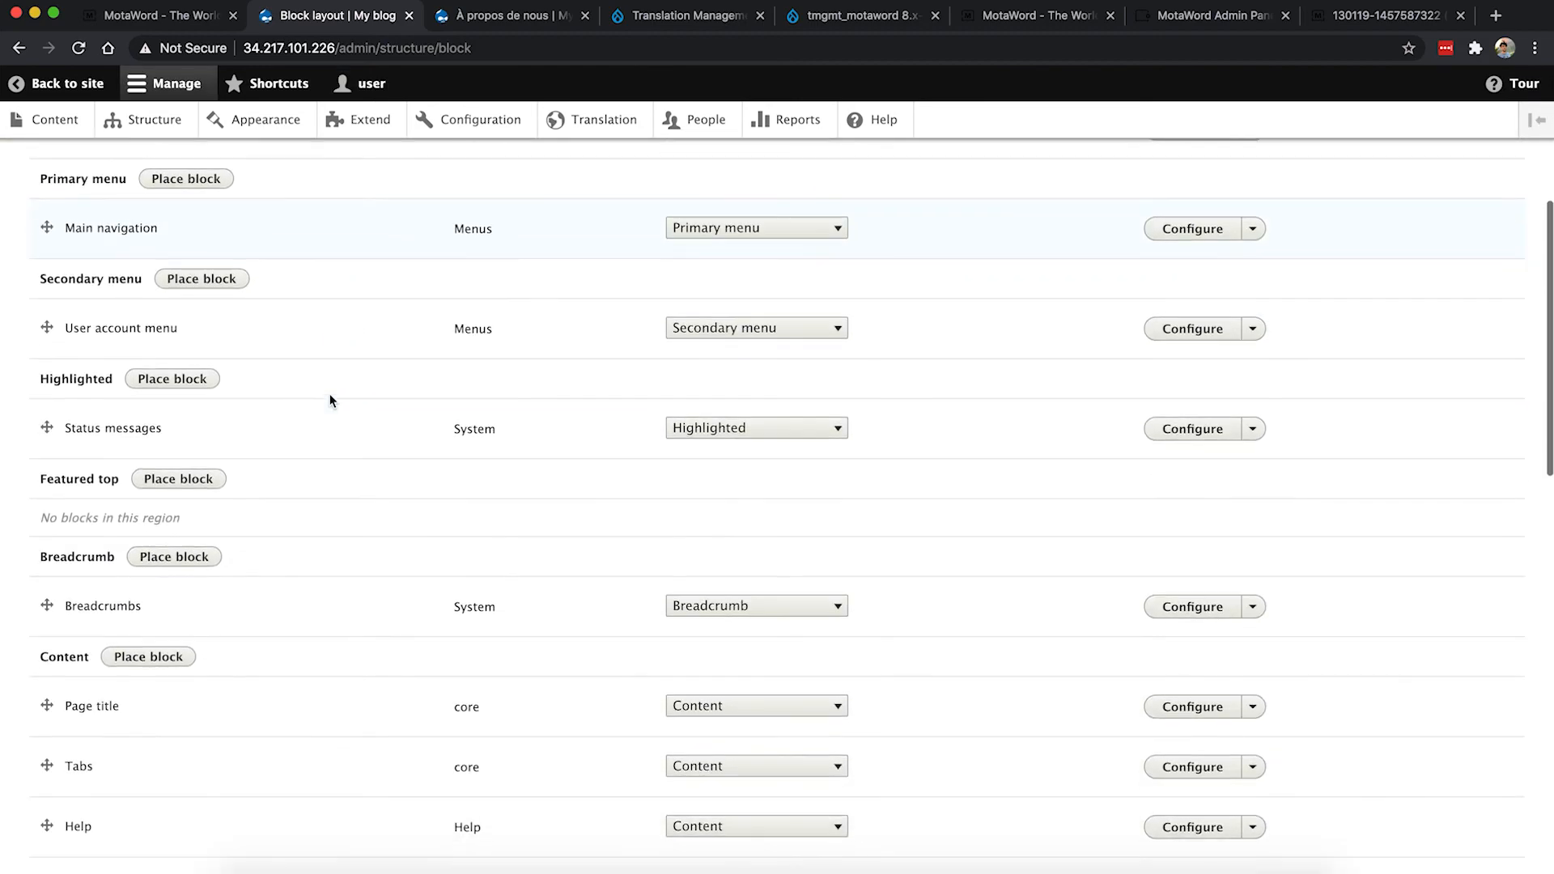
scroll(330, 399, down, 1)
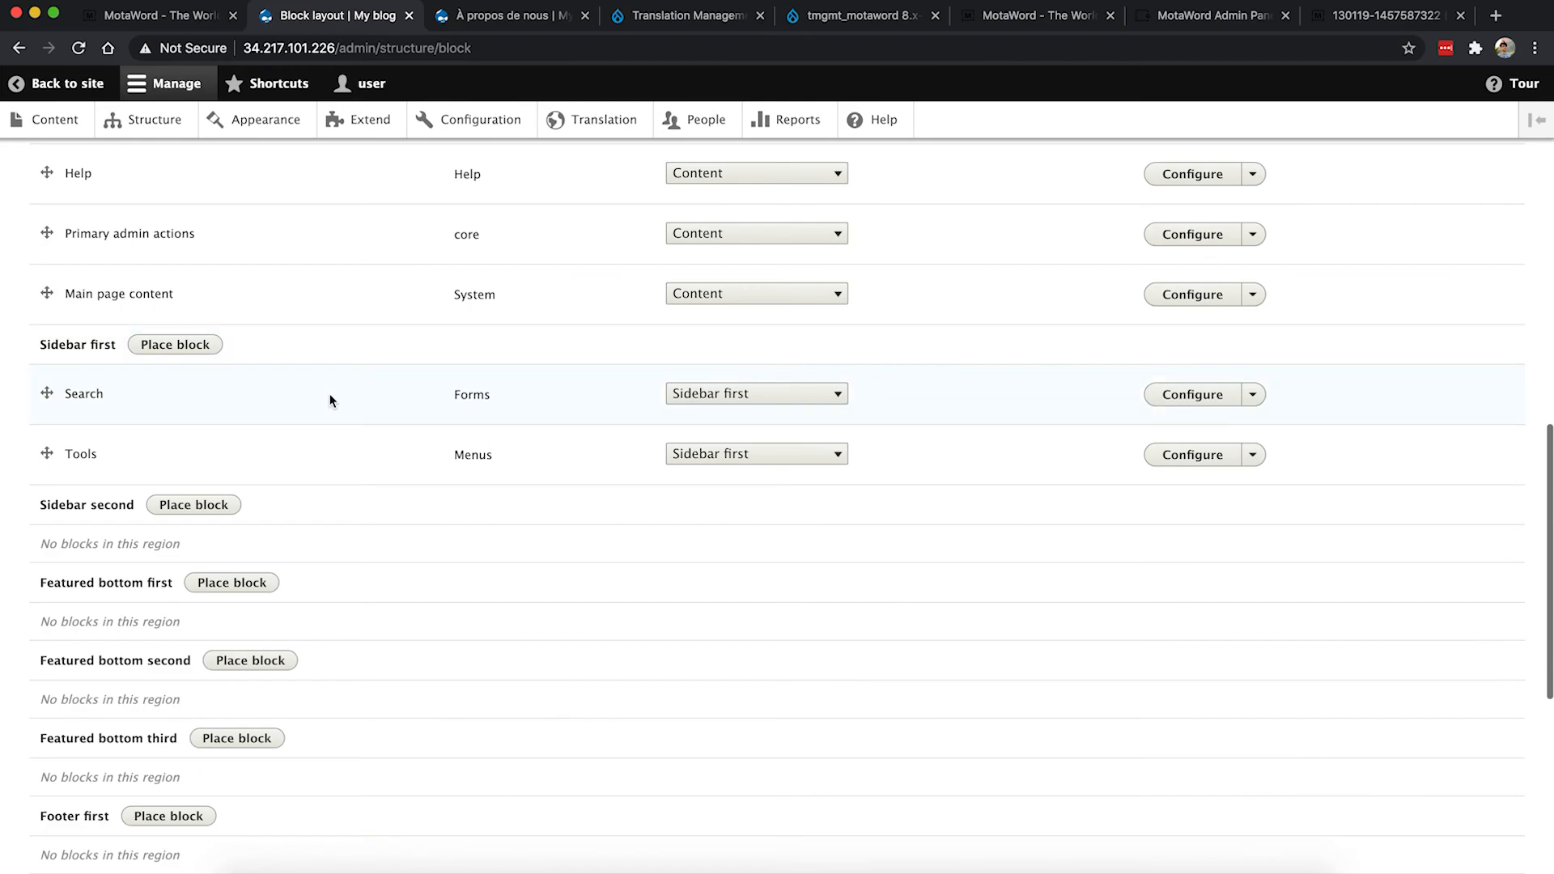
click(182, 302)
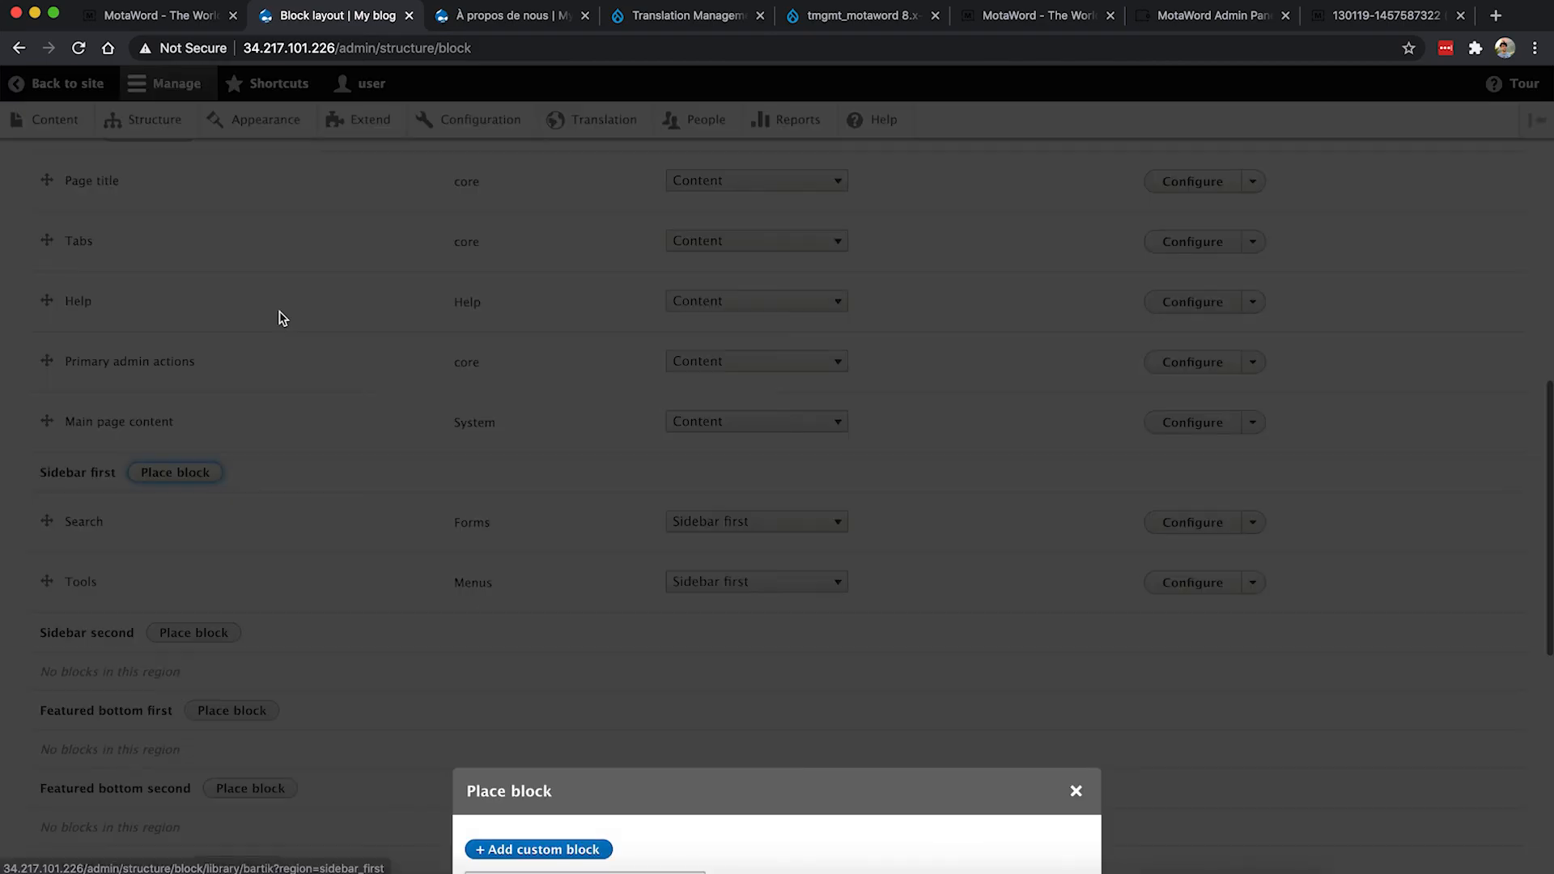
scroll(676, 421, down, 2)
scroll(677, 421, down, 5)
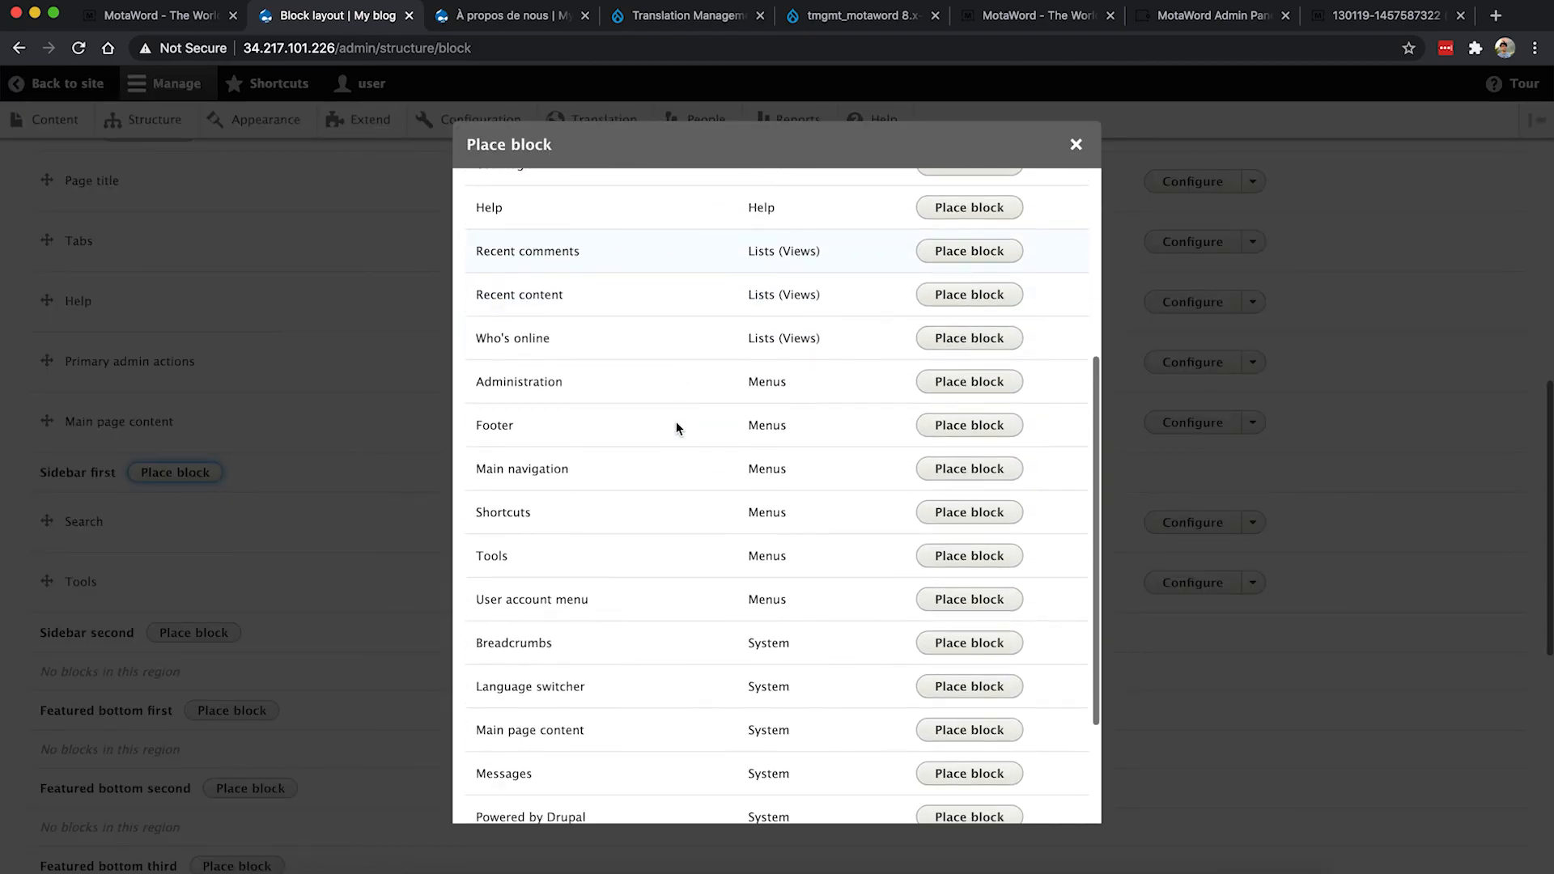
click(957, 654)
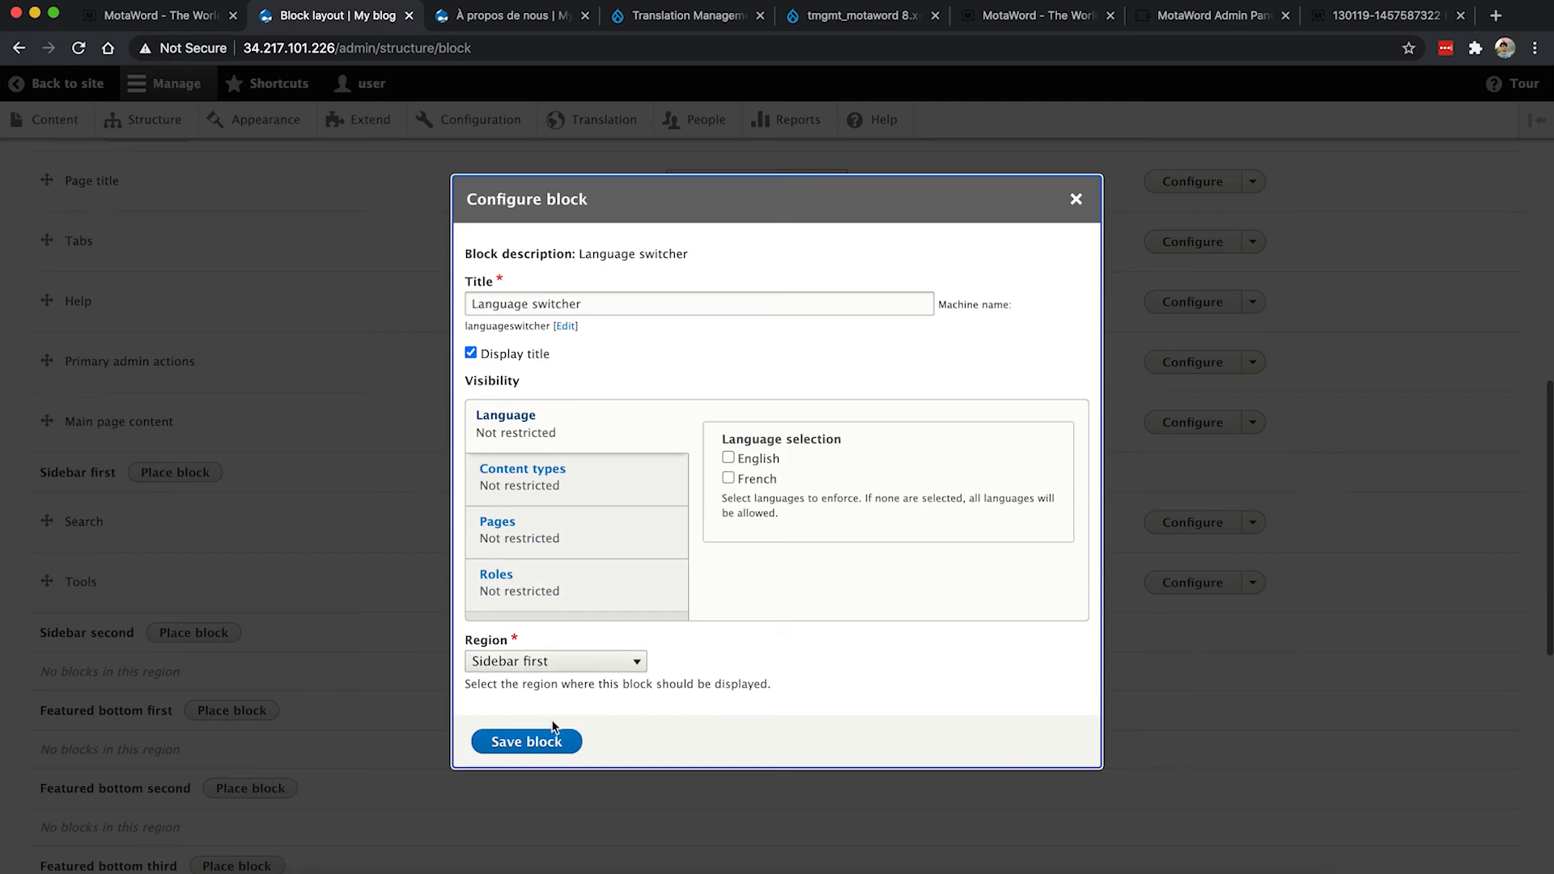
click(540, 744)
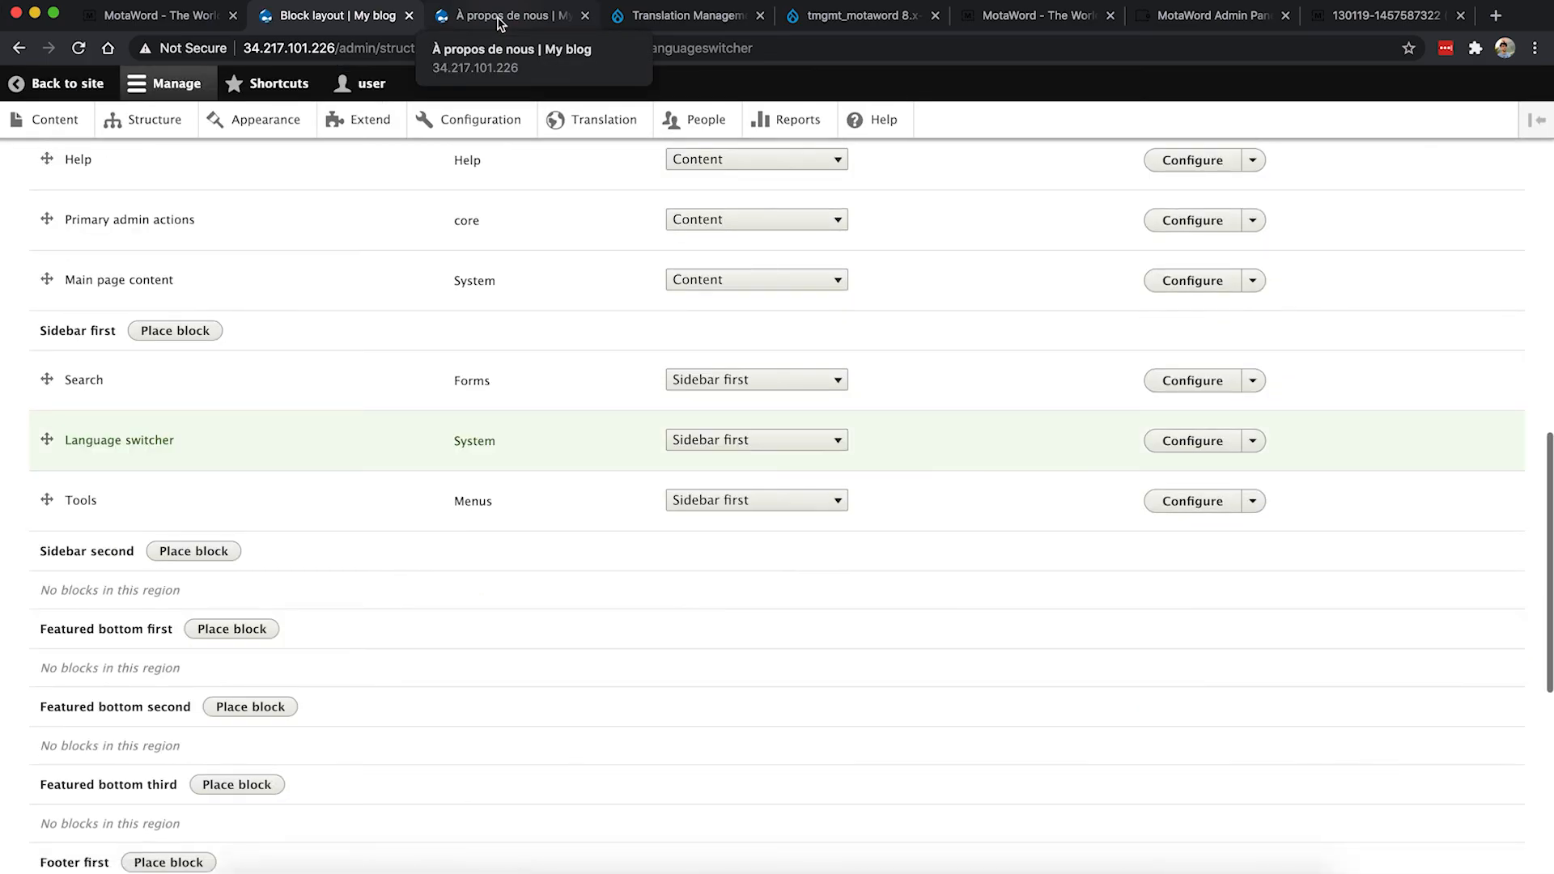
Step: Test the language switcher on the blog by changing the article and home page between English and French
click(499, 23)
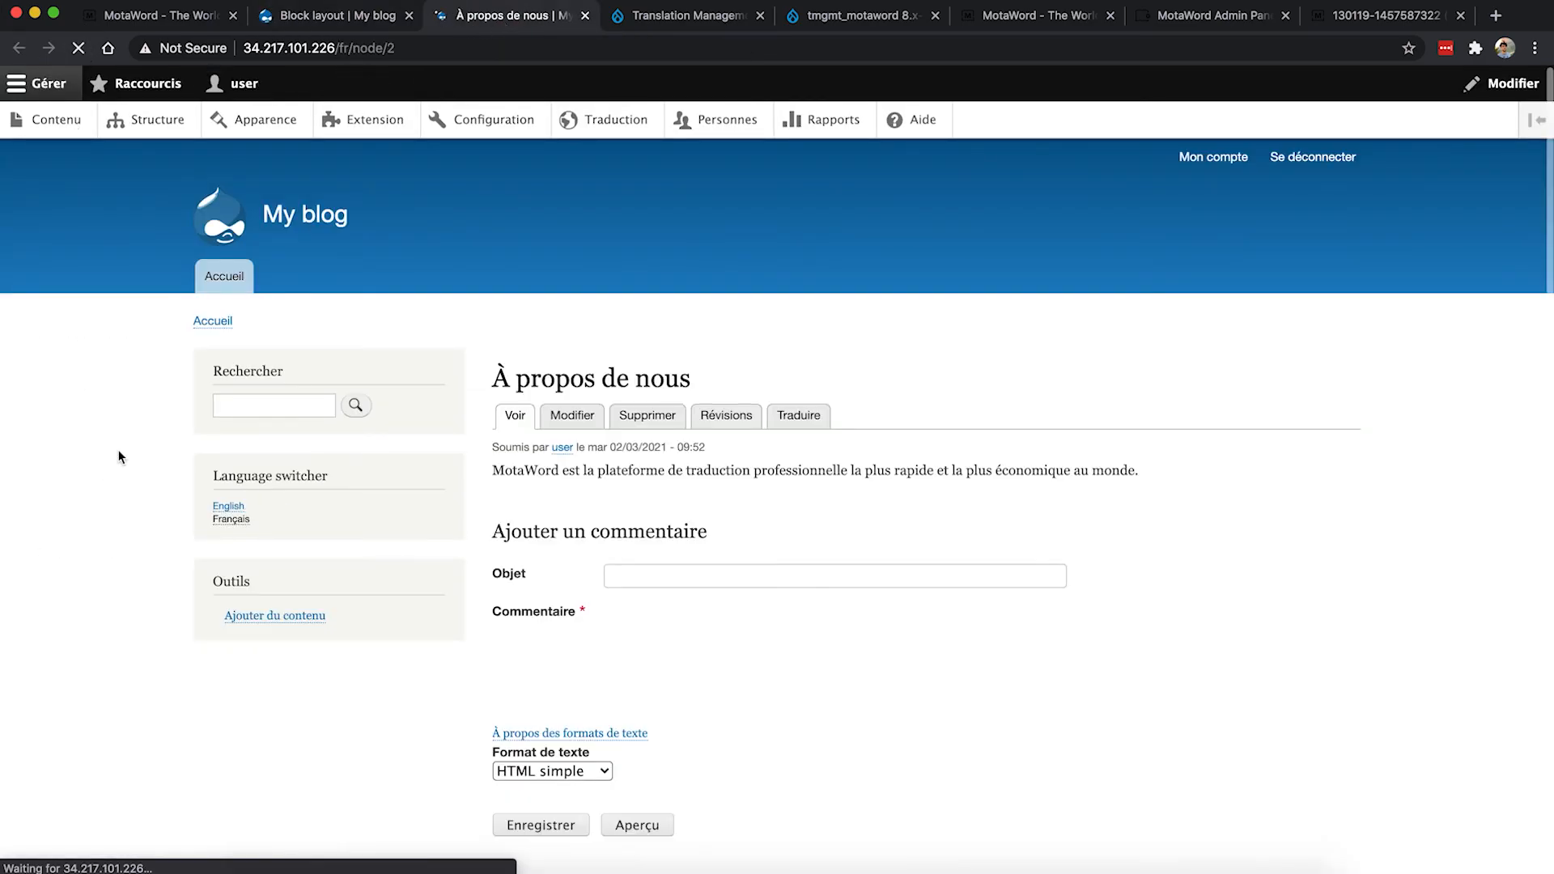
click(234, 509)
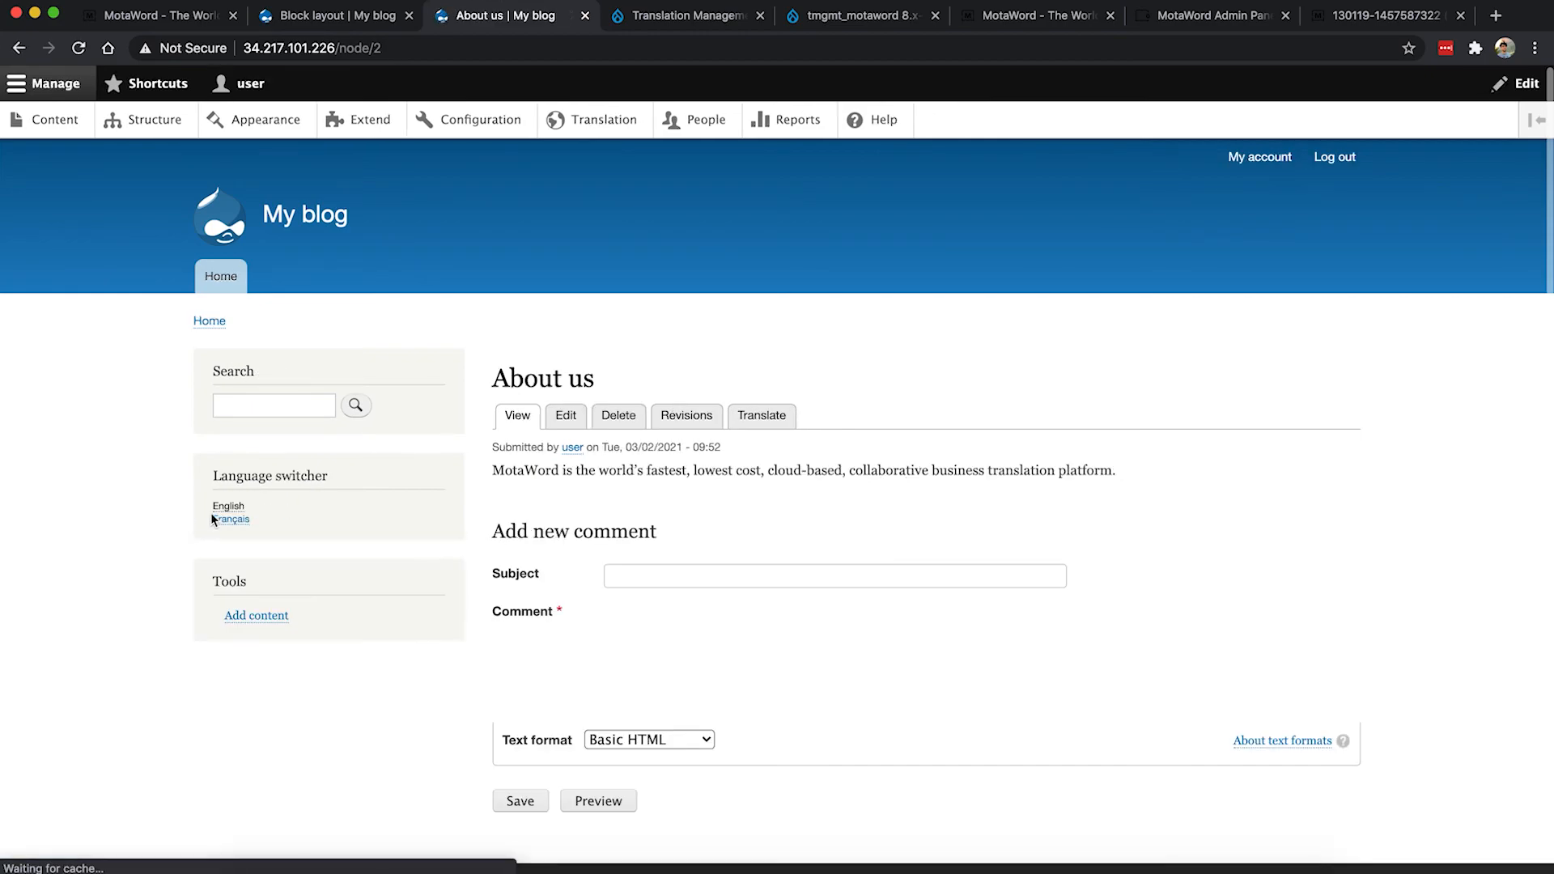
click(241, 520)
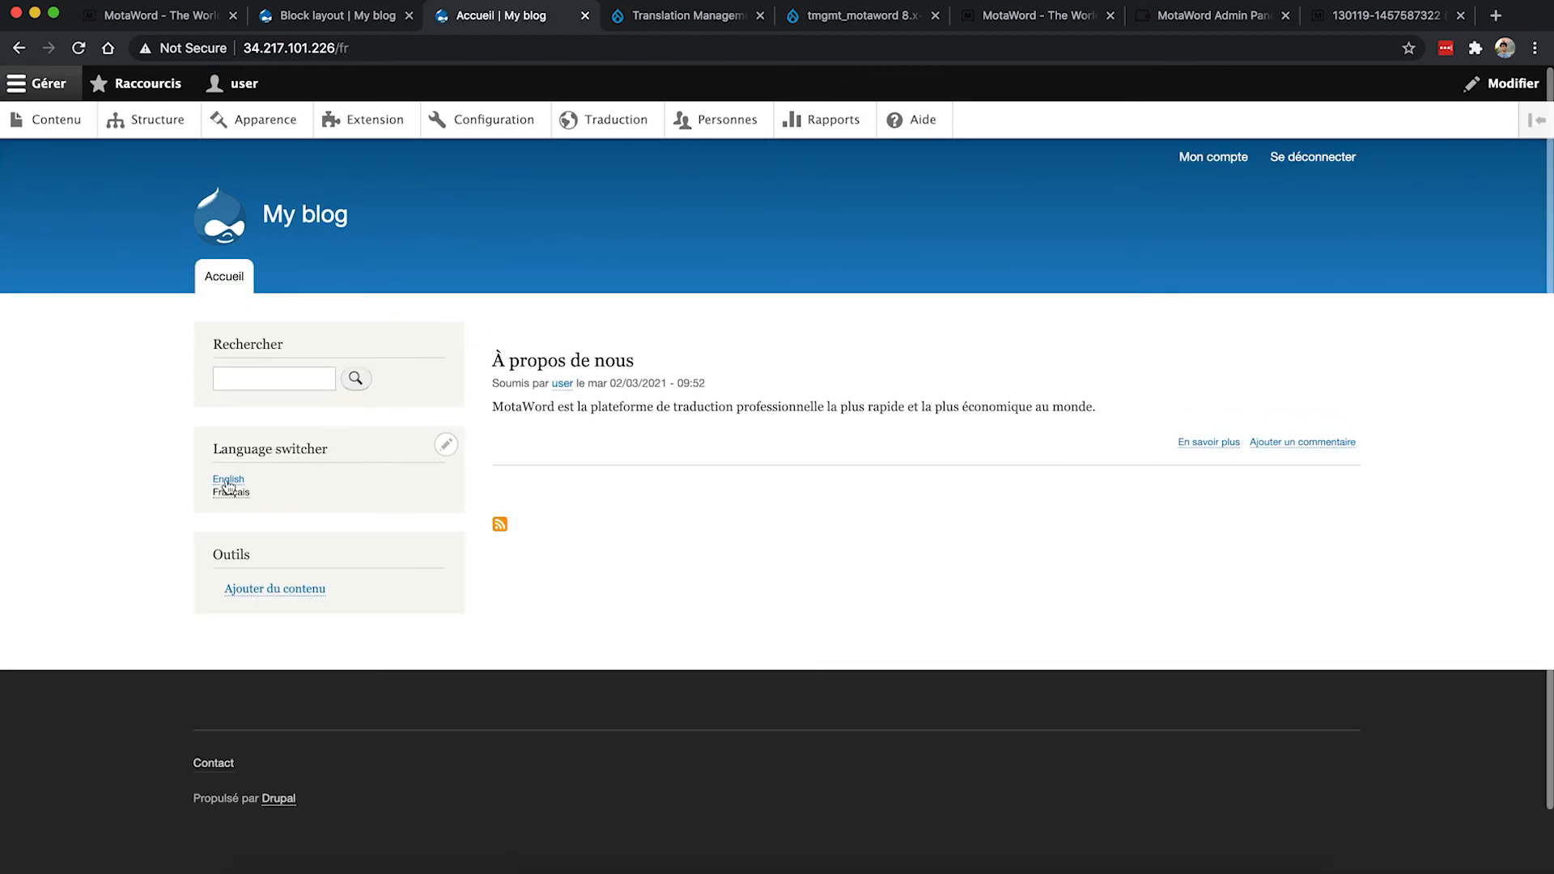
click(228, 480)
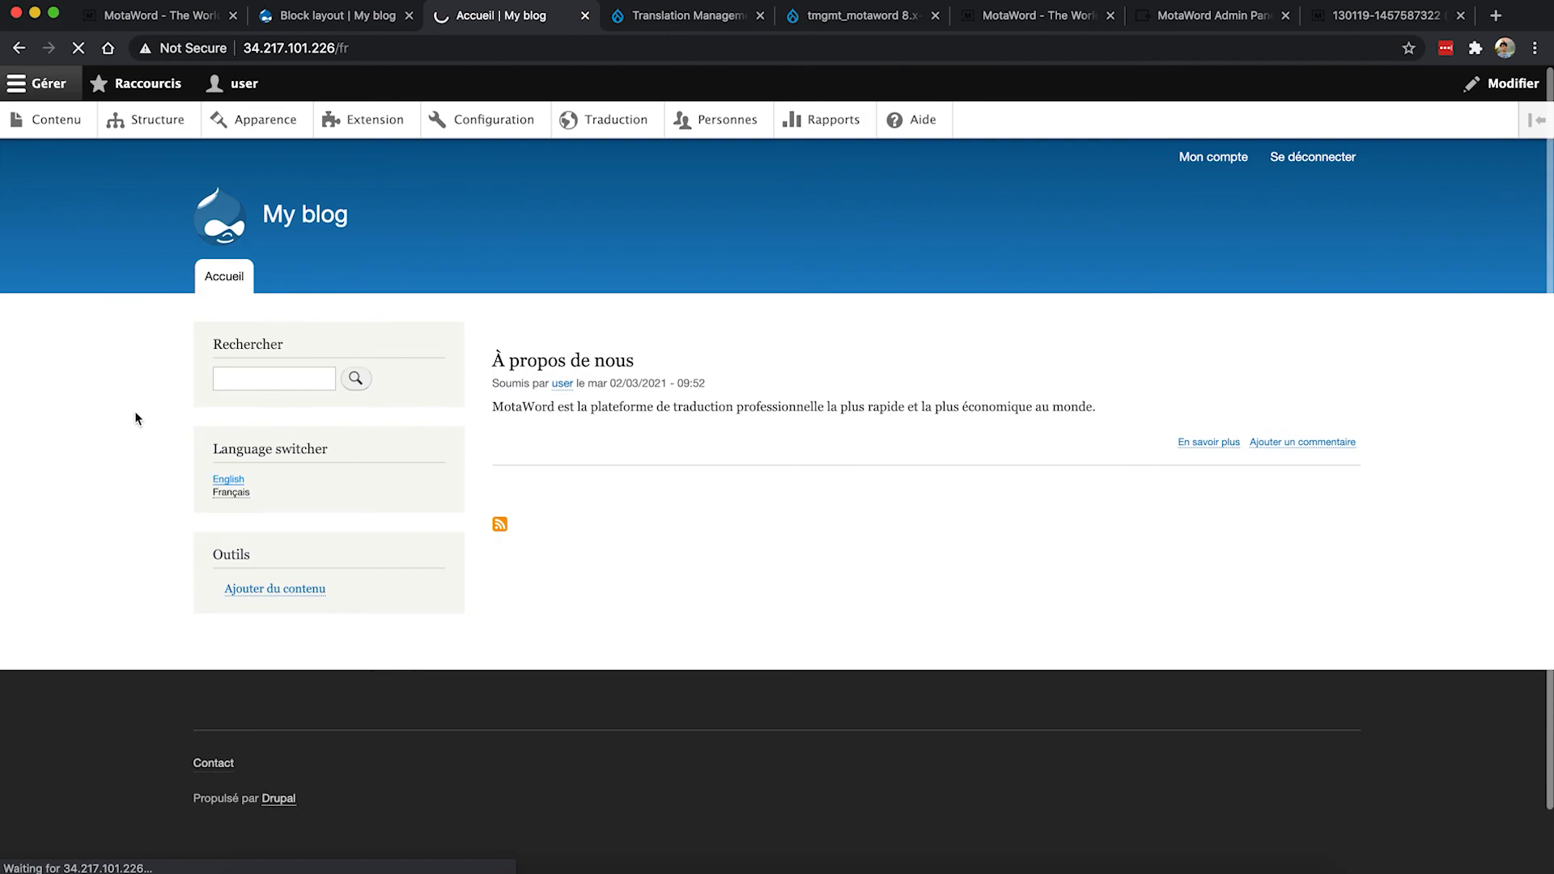